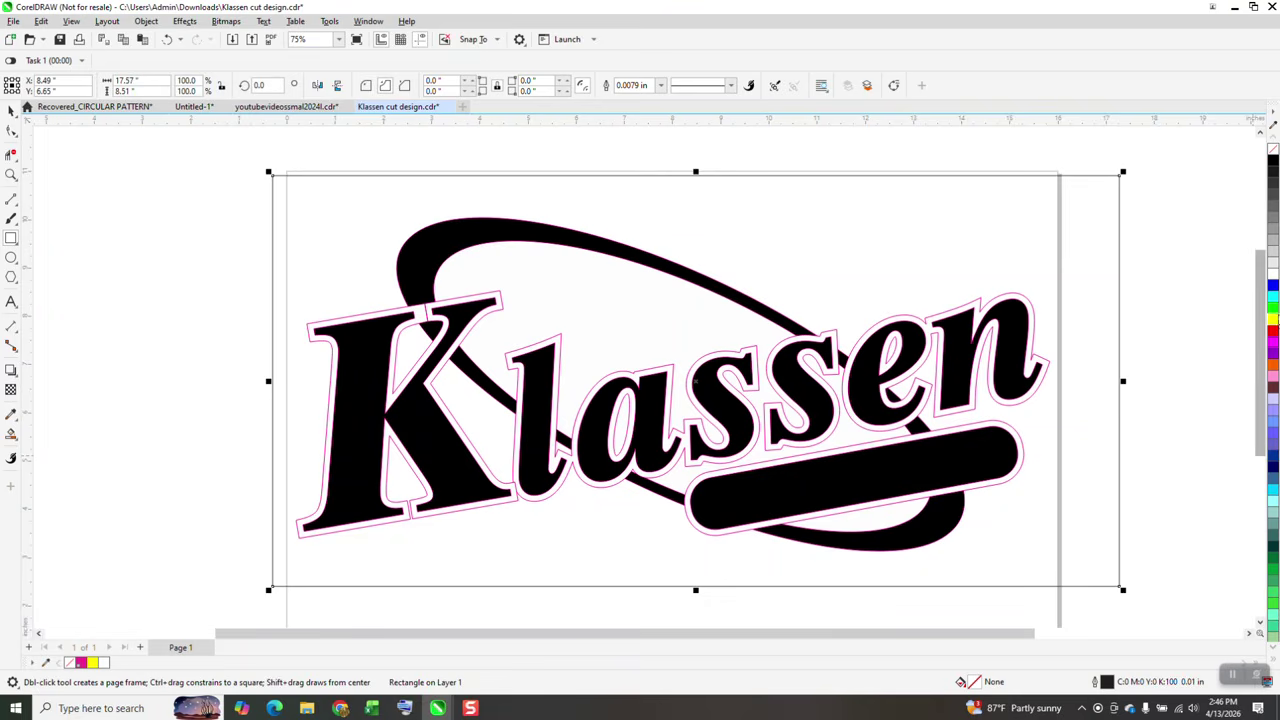
Send the yellow background rectangle behind all of the Klassen logo artwork
{"action": "left_click", "coordinate": [133, 24]}
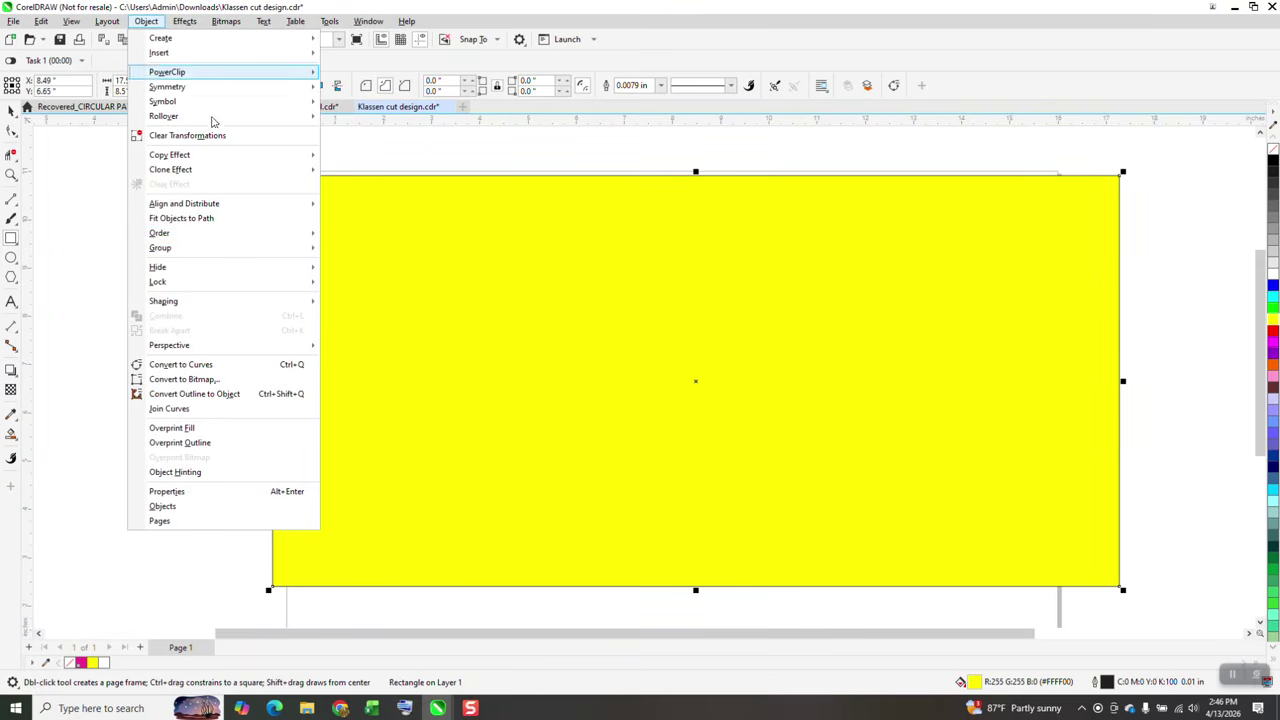
{"action": "mouse_move", "coordinate": [193, 236]}
{"action": "left_click", "coordinate": [366, 250]}
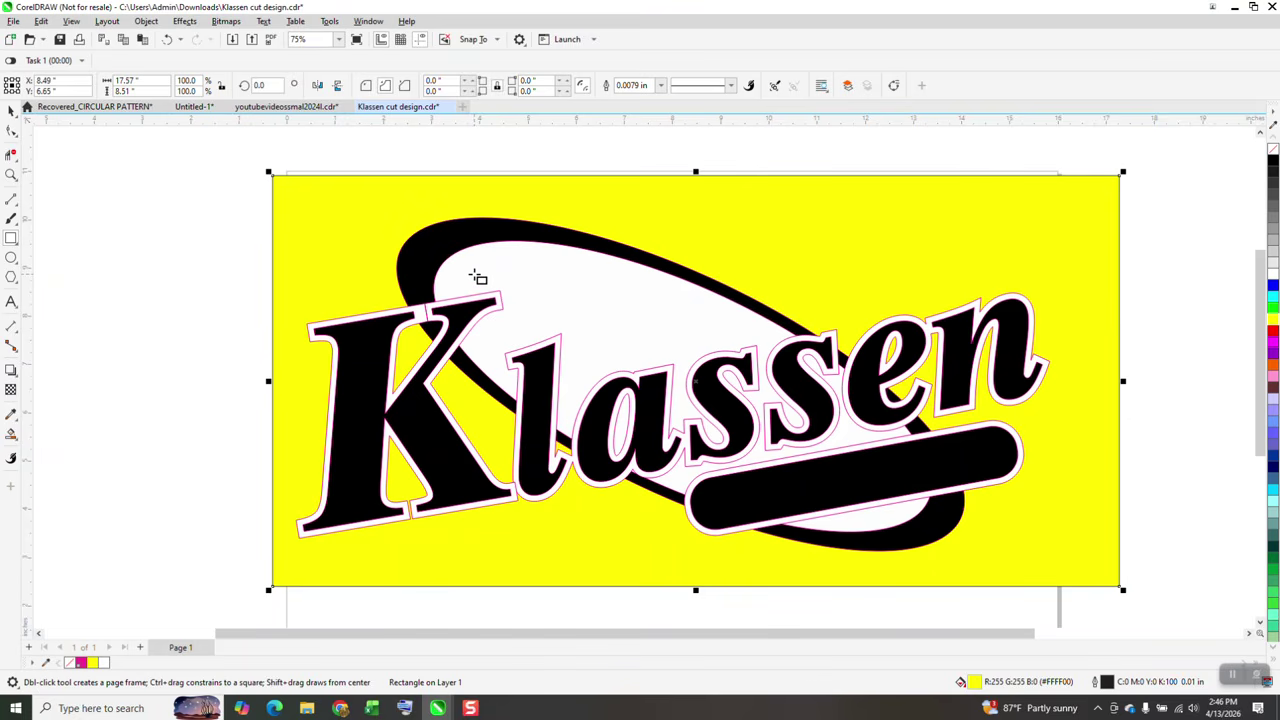
{"action": "left_click", "coordinate": [11, 175]}
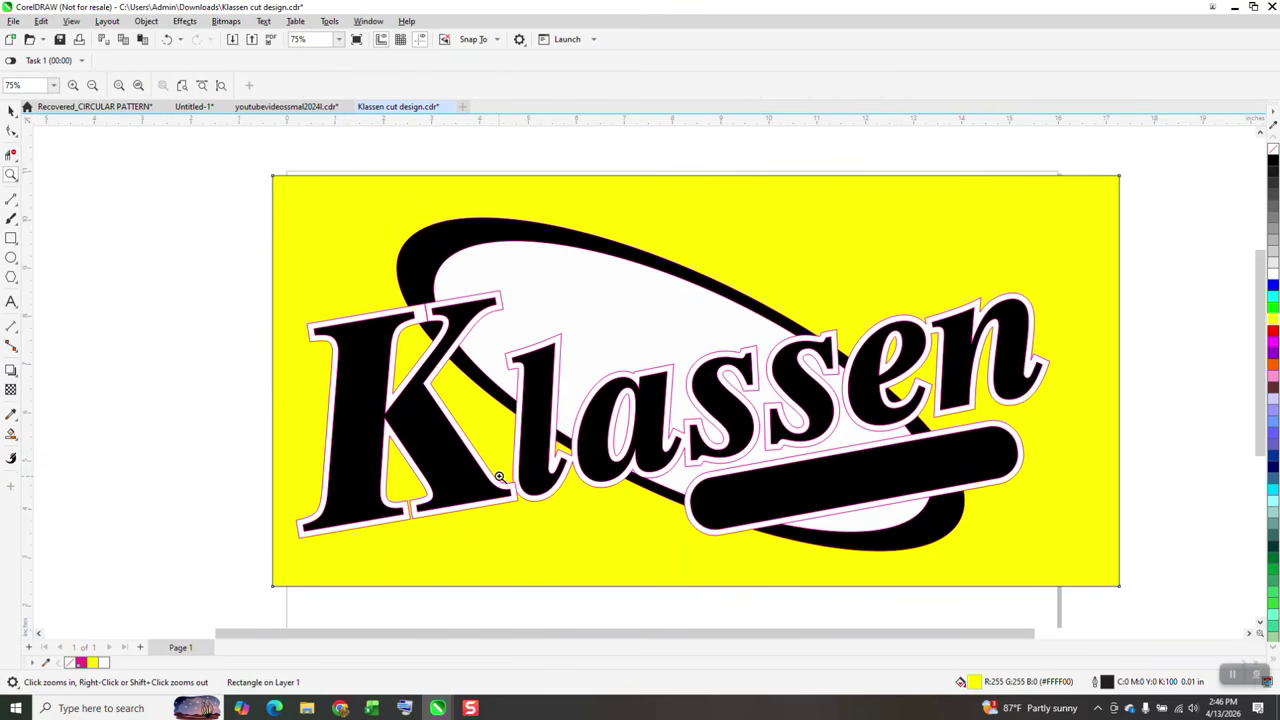
{"action": "left_click_drag", "start_coordinate": [550, 512], "coordinate": [550, 512]}
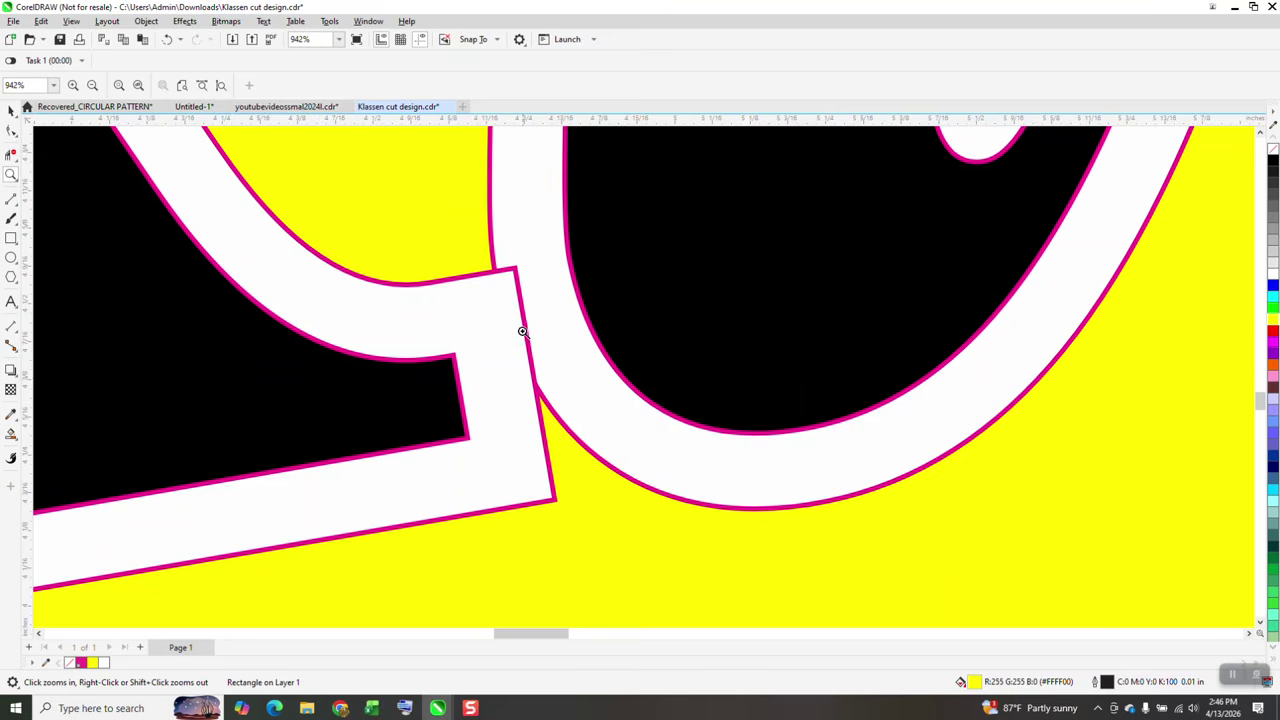
{"action": "scroll", "coordinate": [526, 293], "scroll_direction": "down", "scroll_amount": 4}
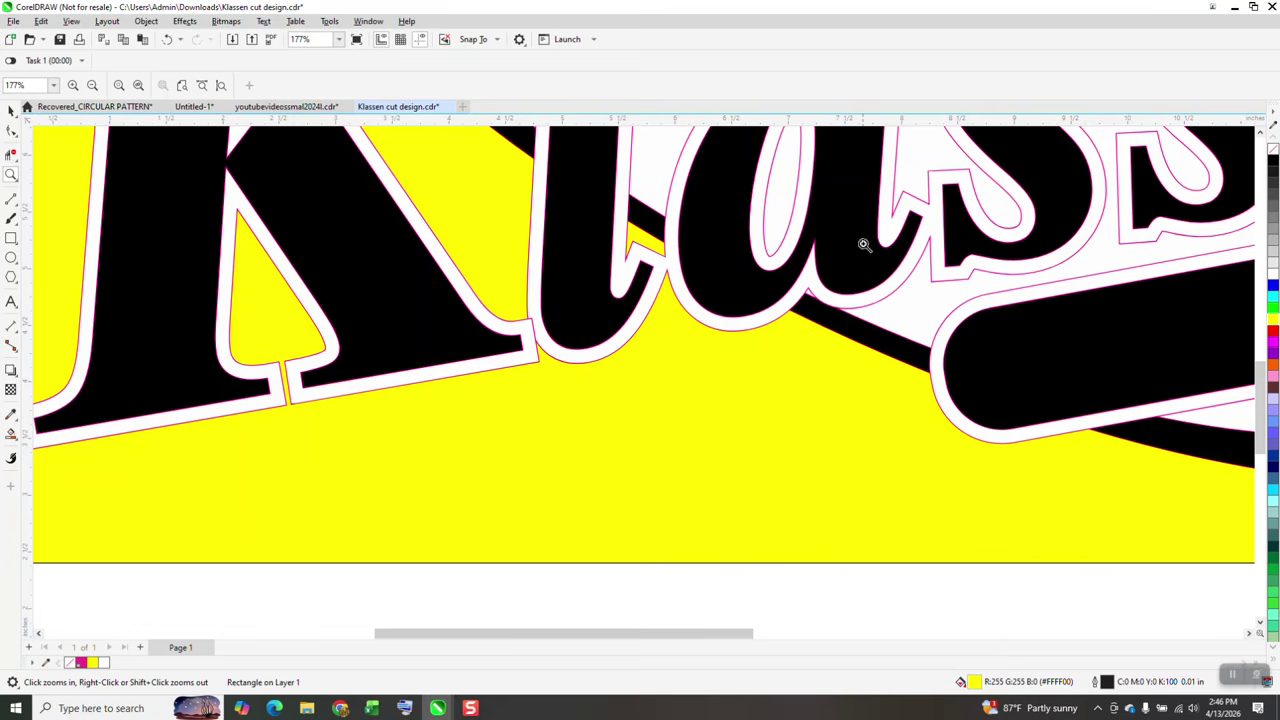
{"action": "scroll", "coordinate": [766, 429], "scroll_direction": "down", "scroll_amount": 4}
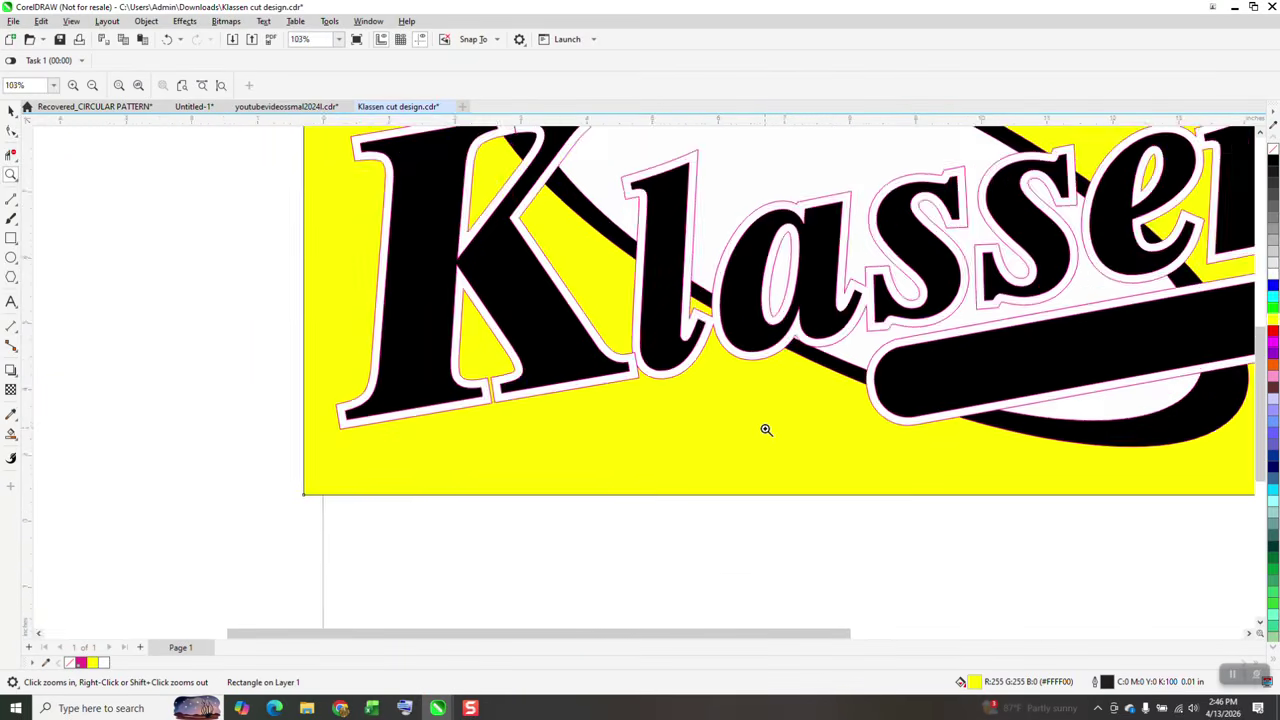
Deselect everything and set the document's nudge distance to 20 inches
{"action": "left_click", "coordinate": [12, 111]}
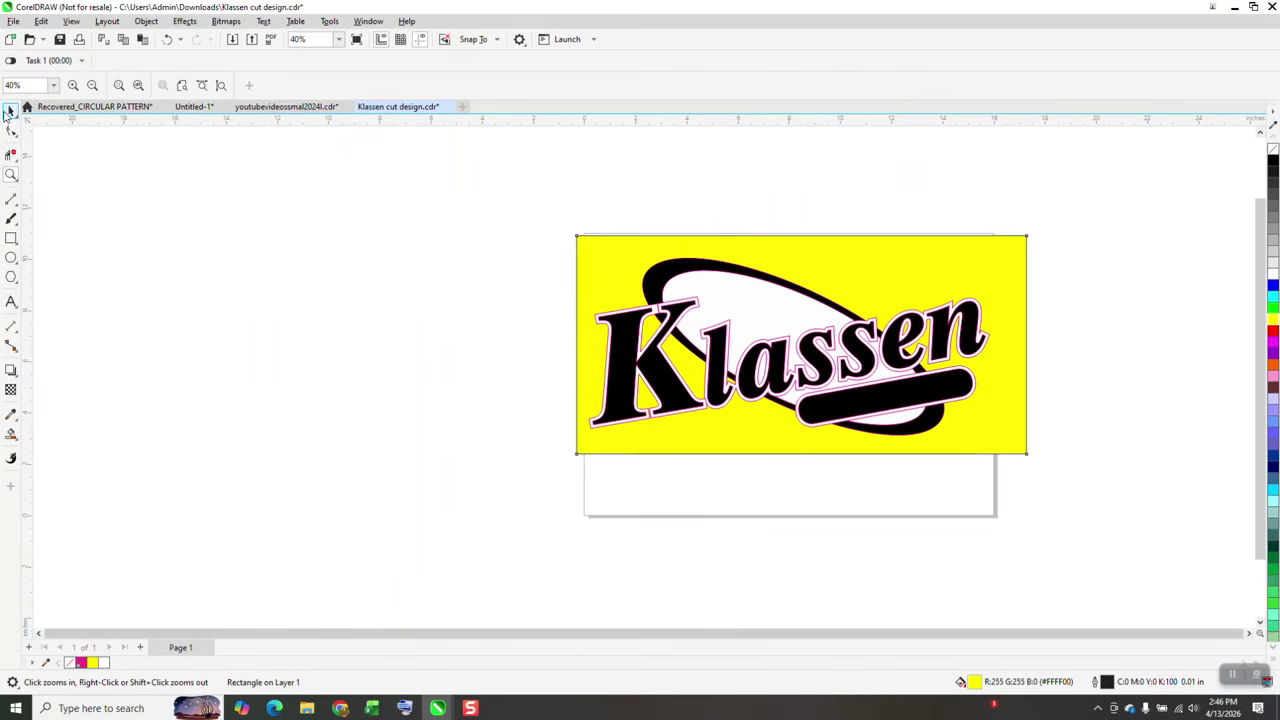
{"action": "left_click", "coordinate": [608, 175]}
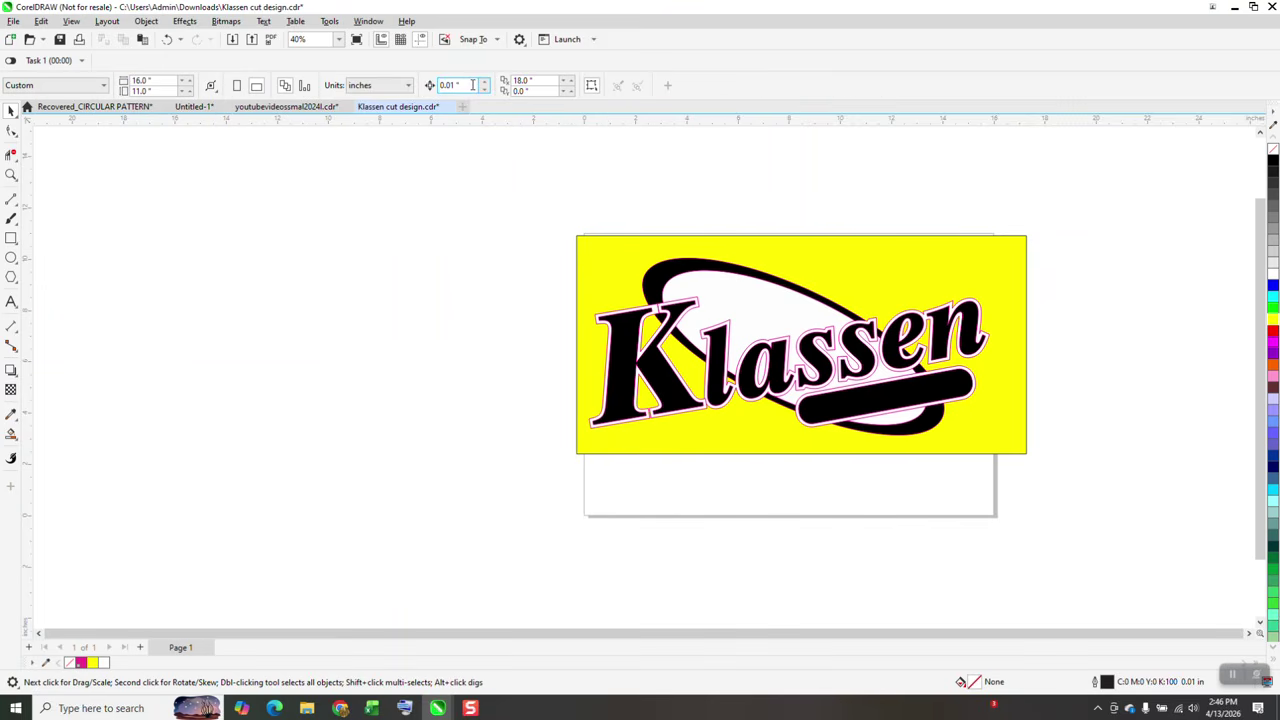
{"action": "left_click_drag", "start_coordinate": [473, 85], "coordinate": [406, 85]}
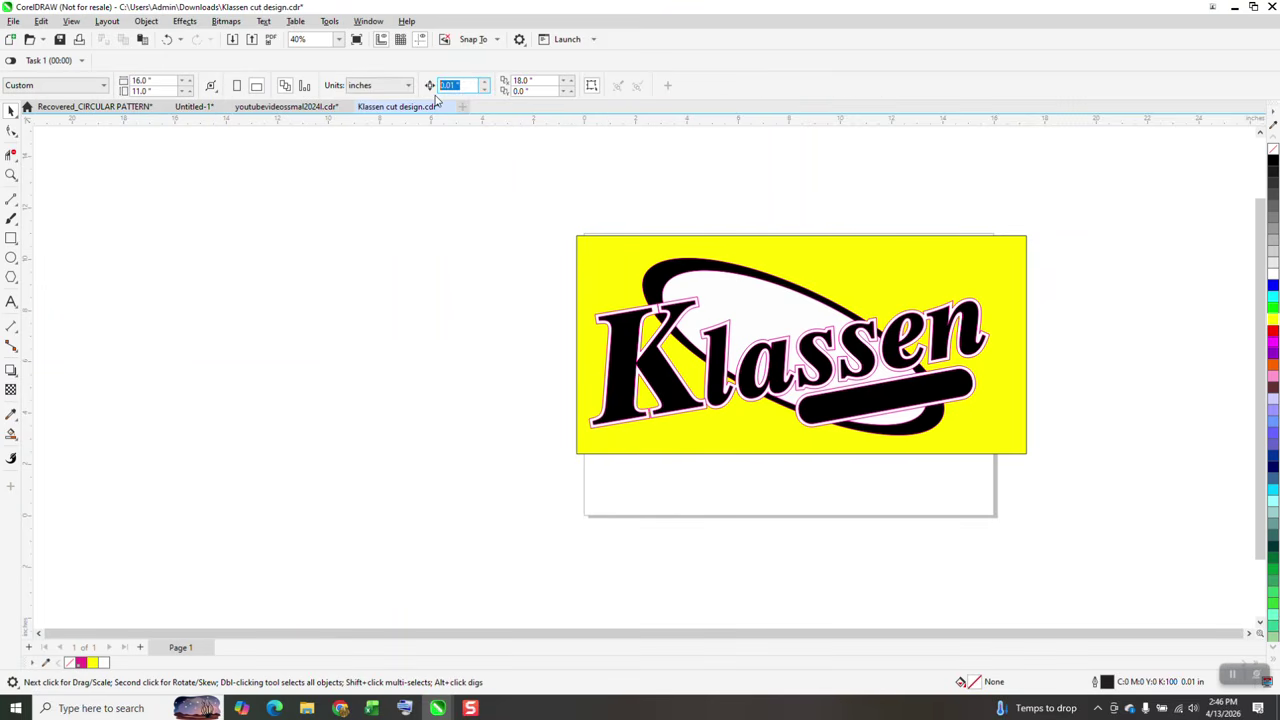
{"action": "left_click", "coordinate": [582, 239]}
{"action": "left_click", "coordinate": [544, 201]}
{"action": "left_click_drag", "start_coordinate": [471, 85], "coordinate": [362, 86]}
{"action": "type", "text": "20"}
{"action": "key", "text": "Return"}
Move the white inner ellipse and black outer ellipse 20 inches left of the logo, and make the outer one an unfilled black outline
{"action": "left_click", "coordinate": [796, 322]}
{"action": "key", "text": "Left"}
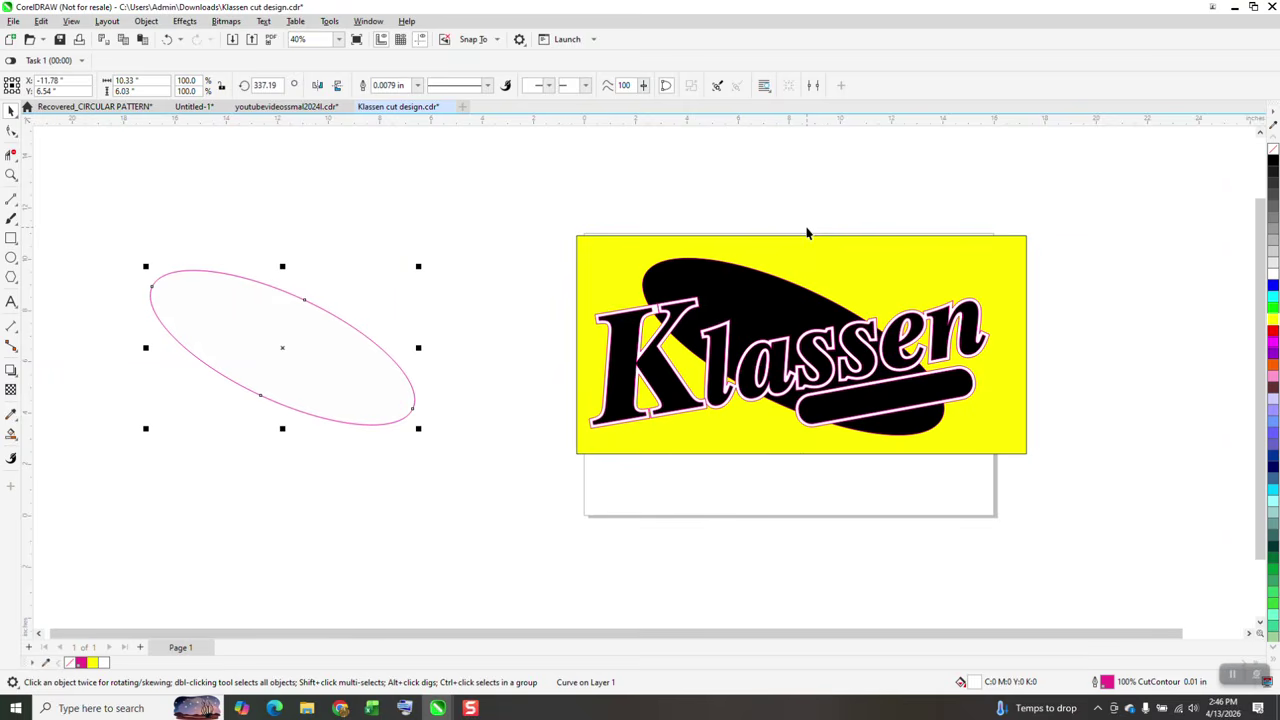
{"action": "left_click", "coordinate": [757, 285]}
{"action": "key", "text": "Left"}
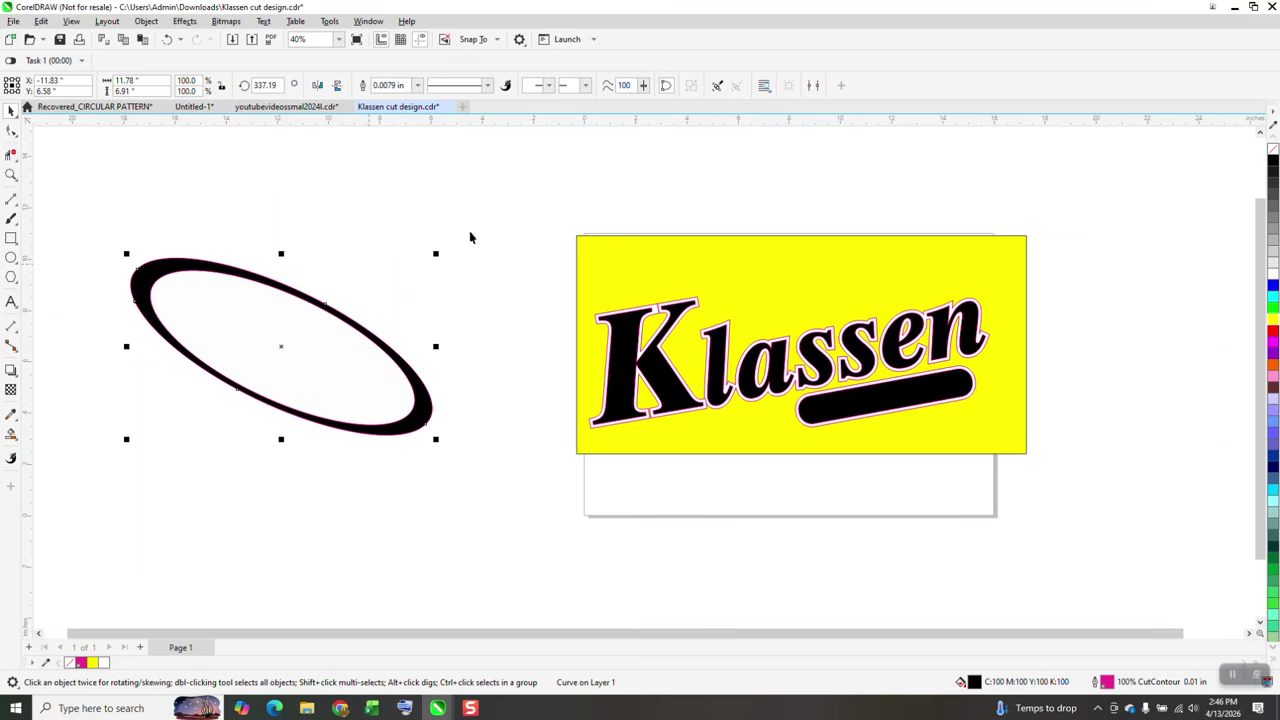
{"action": "left_click", "coordinate": [1273, 149]}
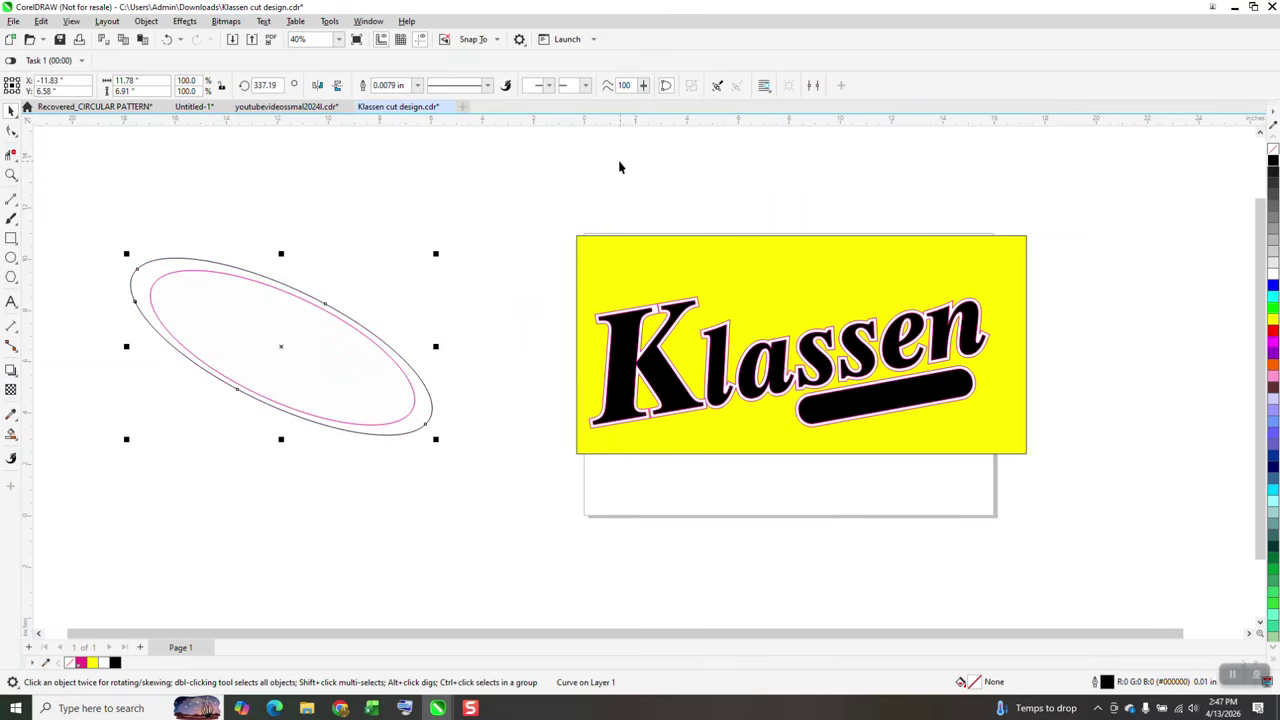
Smart-fill the ring between the two ellipses with blue and no outline
{"action": "left_click", "coordinate": [11, 433]}
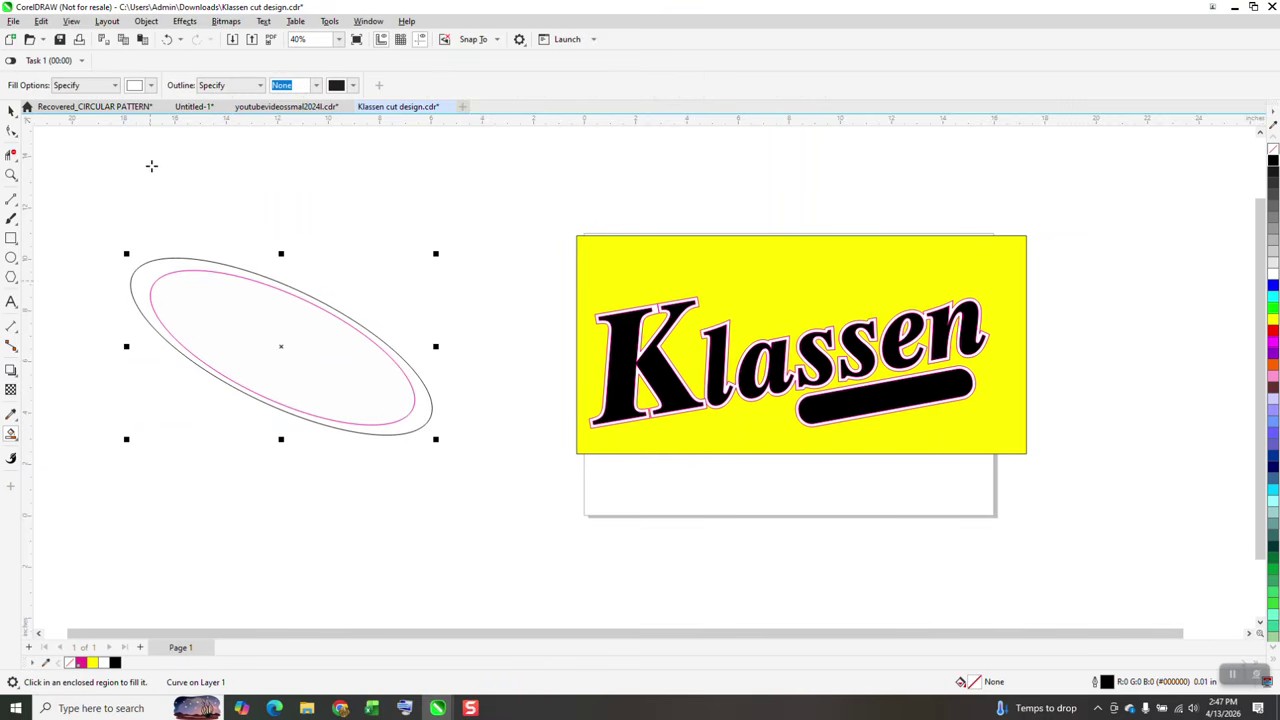
{"action": "left_click", "coordinate": [149, 88]}
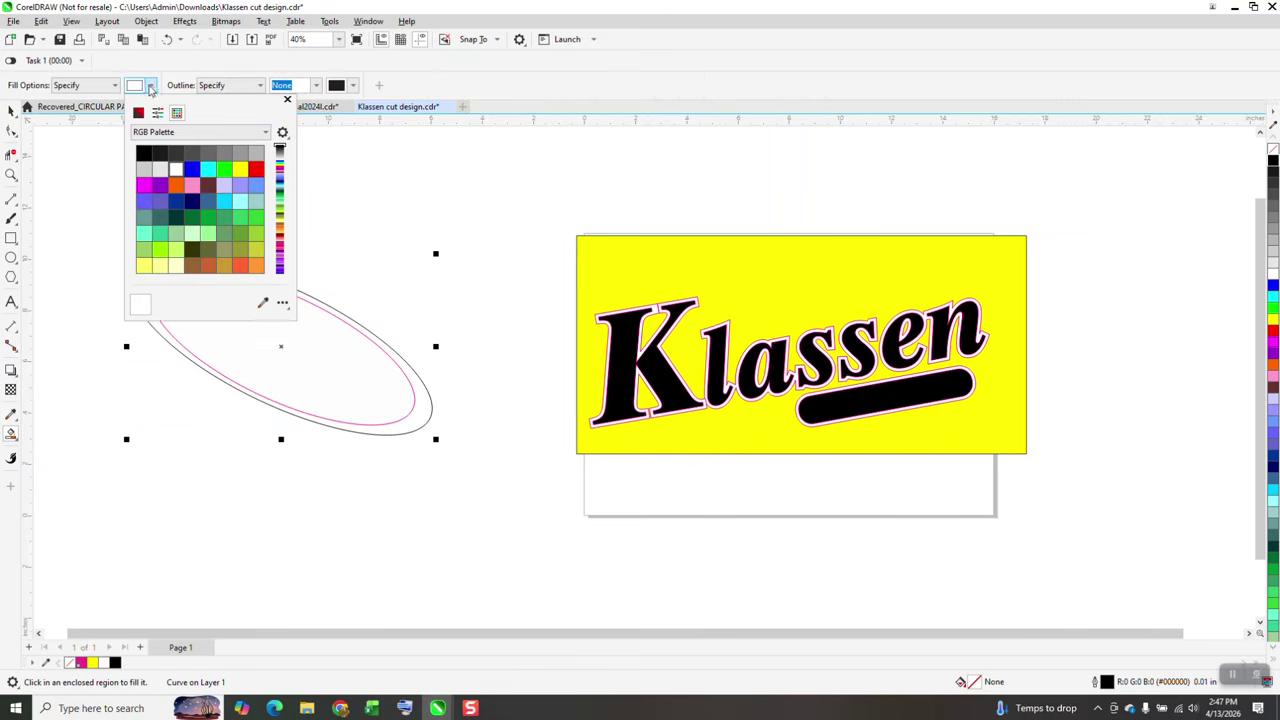
{"action": "left_click", "coordinate": [193, 172]}
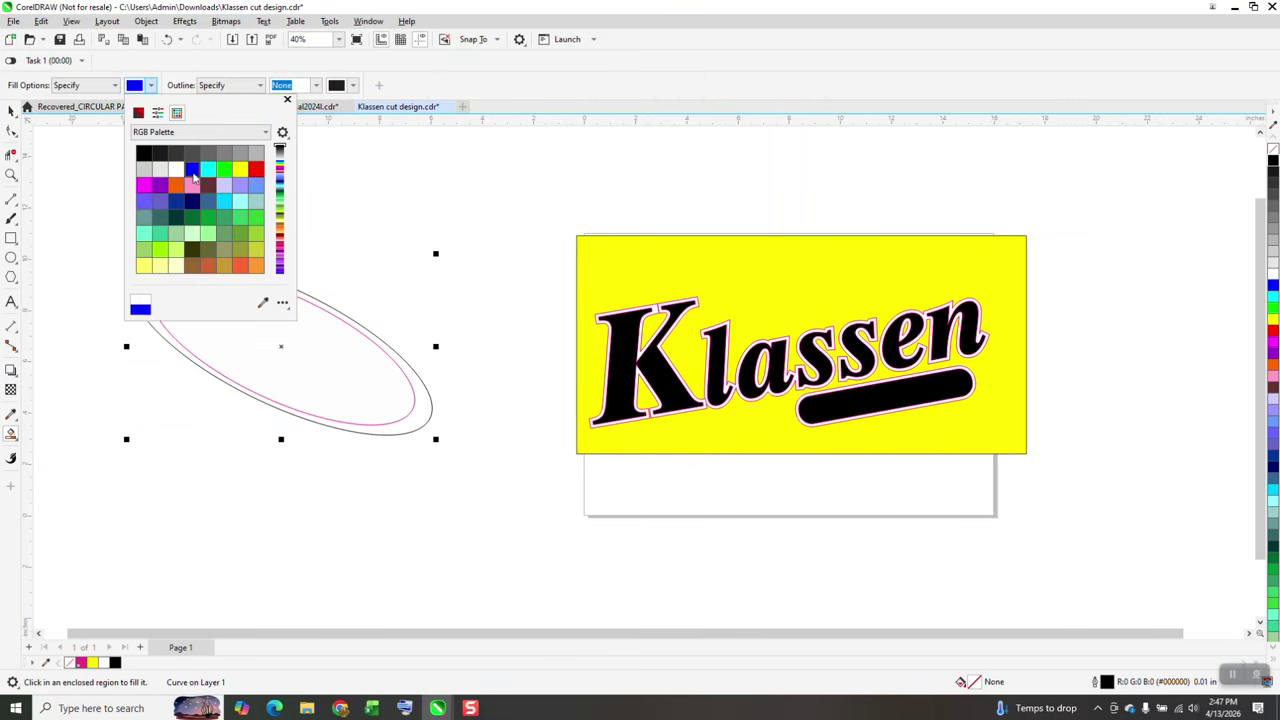
{"action": "left_click", "coordinate": [426, 418]}
{"action": "left_click", "coordinate": [425, 415]}
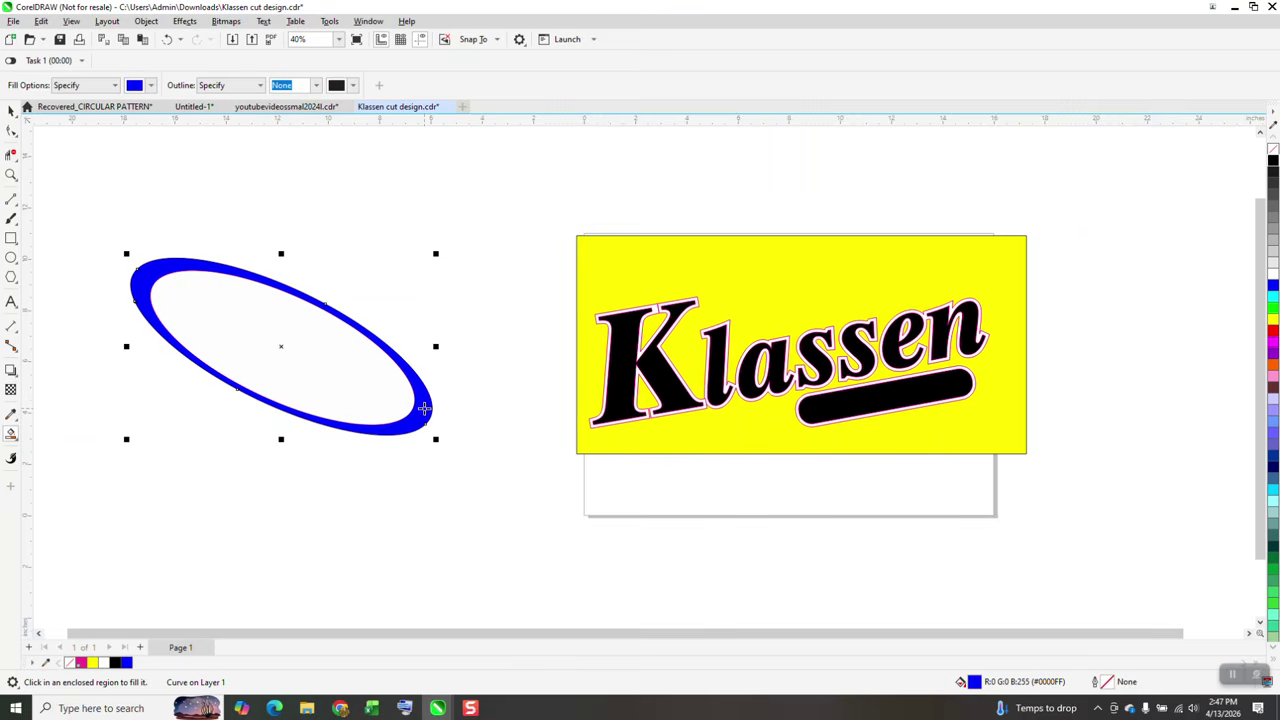
Move the blue ring 20 inches right onto the logo and change it to an unfilled shape with a red outline
{"action": "key", "text": "c"}
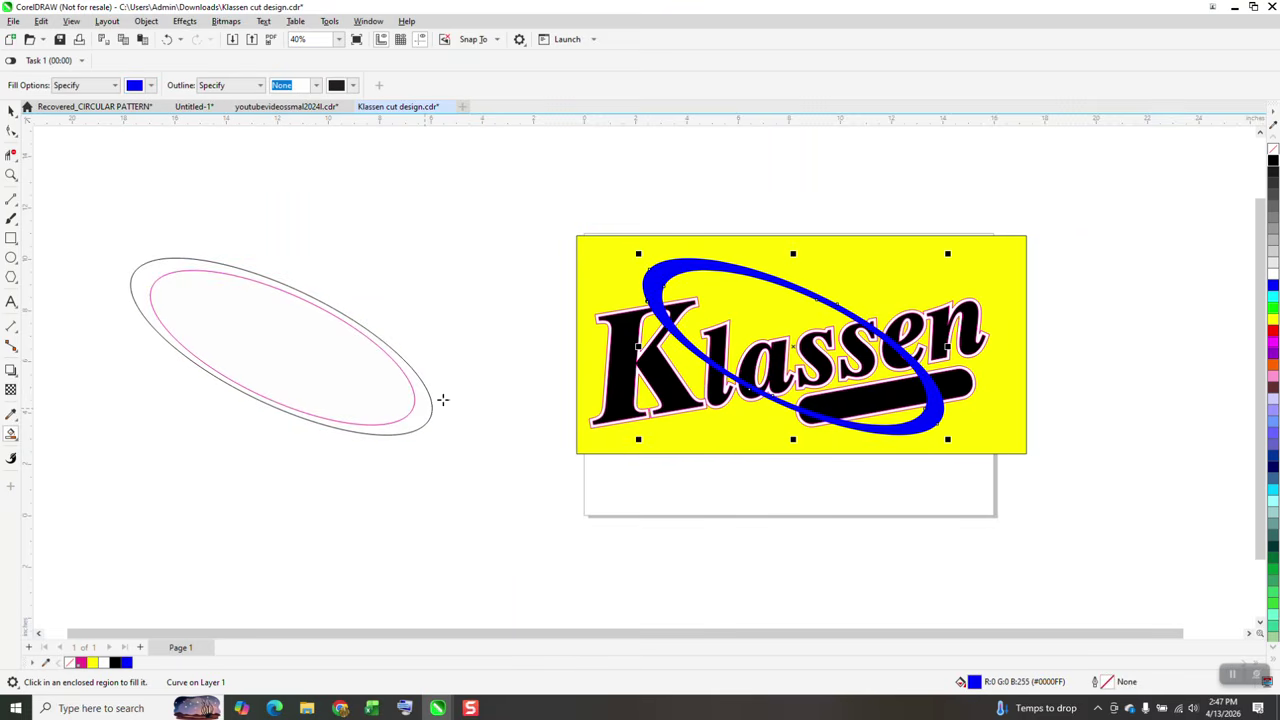
{"action": "left_click", "coordinate": [1273, 150]}
{"action": "right_click", "coordinate": [1273, 330]}
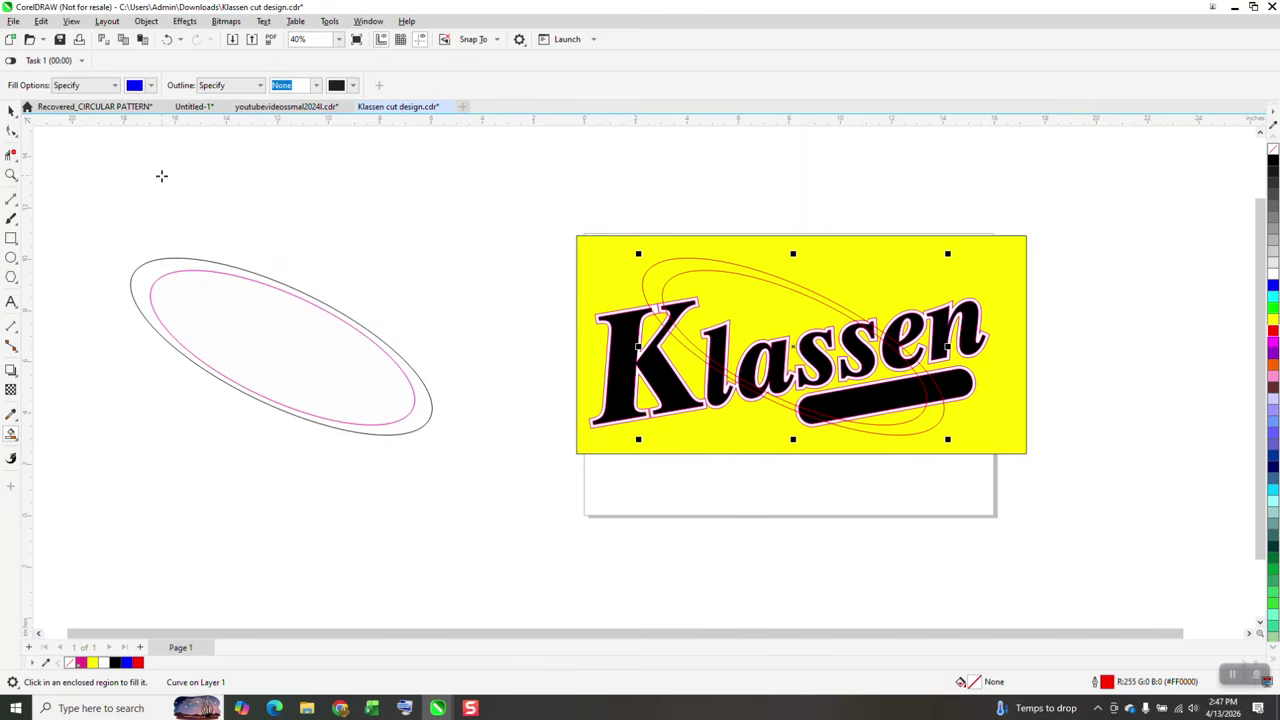
{"action": "left_click", "coordinate": [11, 177]}
{"action": "left_click_drag", "start_coordinate": [635, 296], "coordinate": [730, 340]}
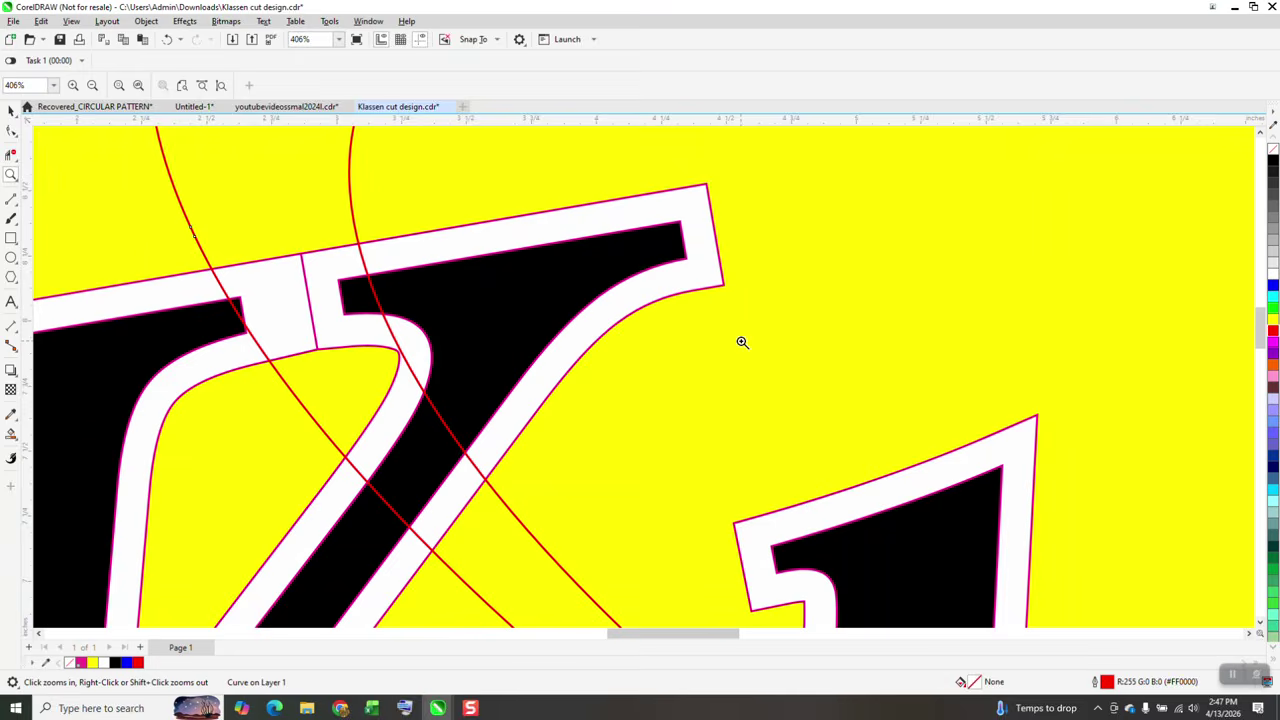
{"action": "right_click", "coordinate": [414, 257]}
{"action": "left_click_drag", "start_coordinate": [591, 220], "coordinate": [643, 247]}
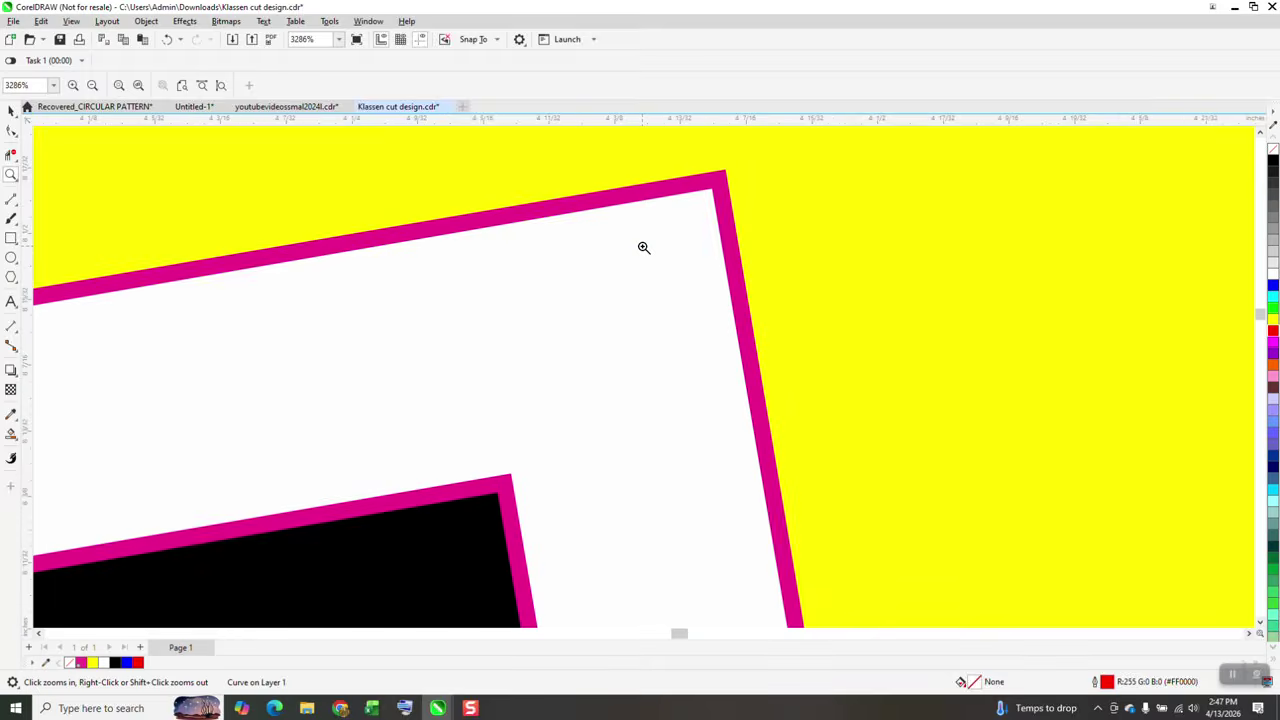
{"action": "scroll", "coordinate": [643, 247], "scroll_direction": "down", "scroll_amount": 8}
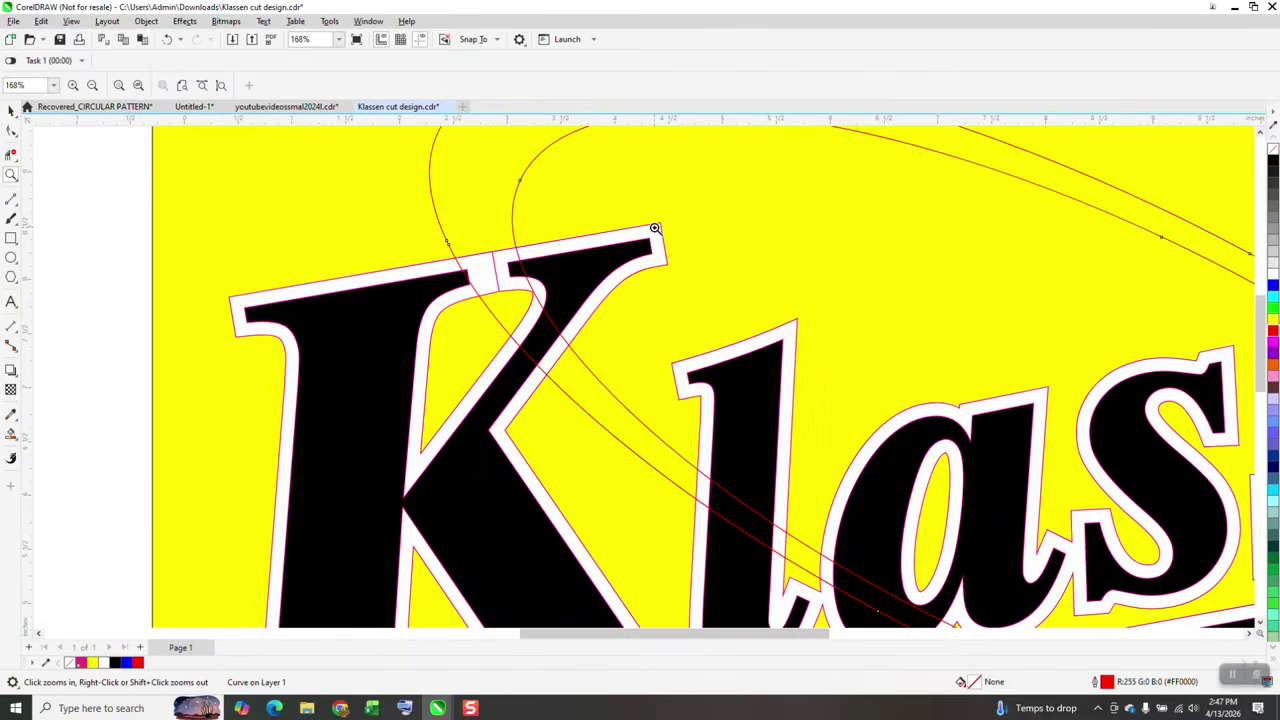
{"action": "scroll", "coordinate": [655, 228], "scroll_direction": "down", "scroll_amount": 5}
Move the red ring outline 20 inches right, clear of the yellow rectangle
{"action": "left_click", "coordinate": [10, 113]}
{"action": "scroll", "coordinate": [540, 220], "scroll_direction": "down", "scroll_amount": 1}
{"action": "scroll", "coordinate": [535, 220], "scroll_direction": "down", "scroll_amount": 1}
{"action": "key", "text": "Right"}
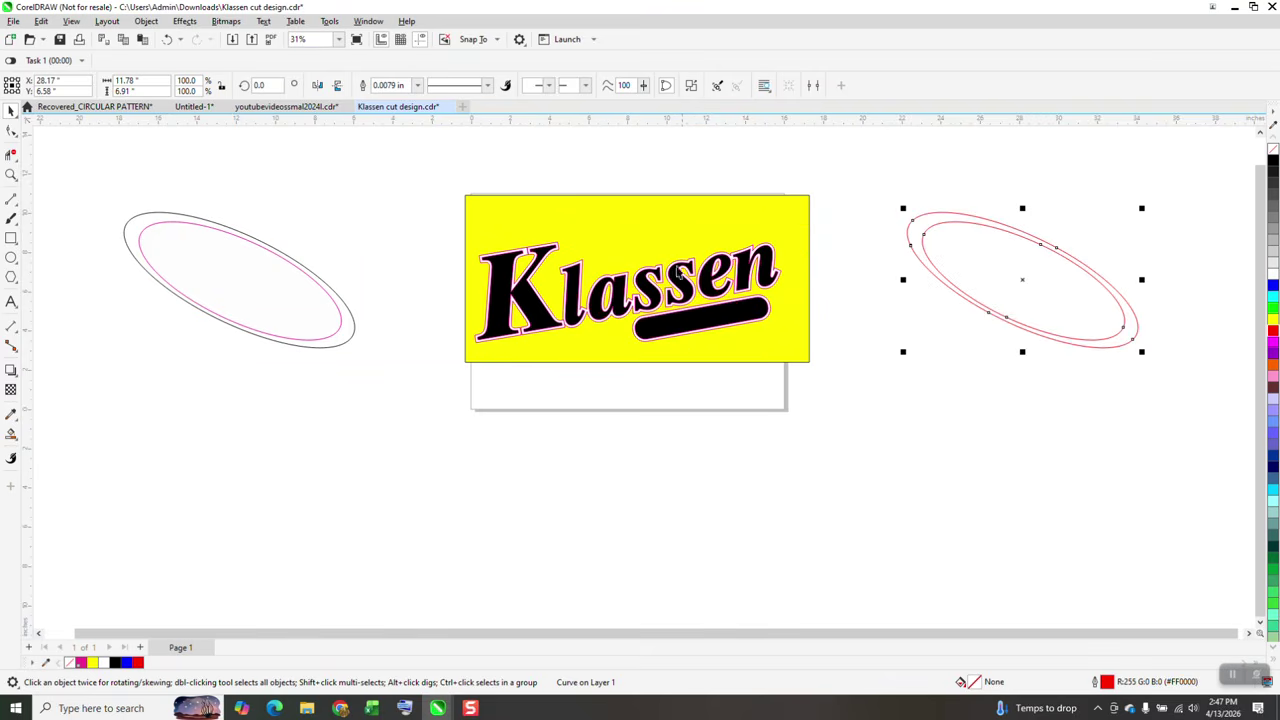
Place a copy of the Klassen lettering and bar 20 inches below the logo and remove the copy's fills
{"action": "left_click_drag", "start_coordinate": [435, 228], "coordinate": [820, 358]}
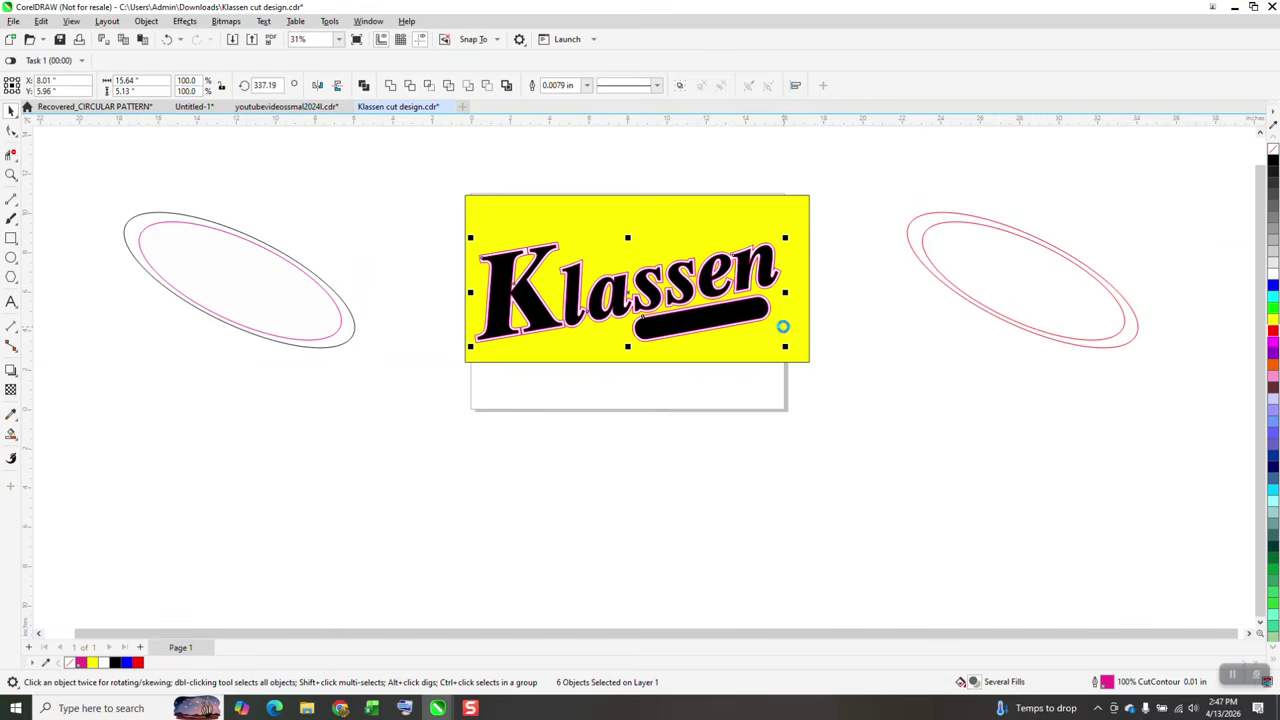
{"action": "key", "text": "Down"}
{"action": "scroll", "coordinate": [802, 331], "scroll_direction": "down", "scroll_amount": 2}
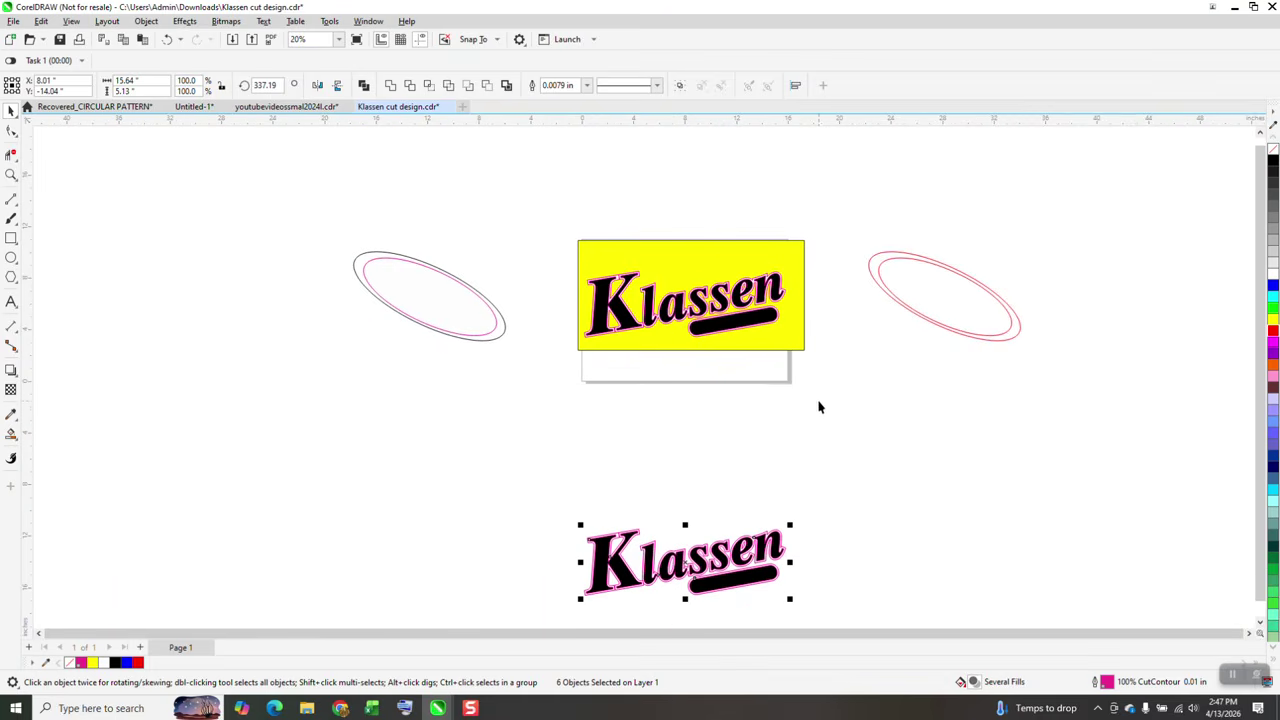
{"action": "left_click", "coordinate": [1274, 151]}
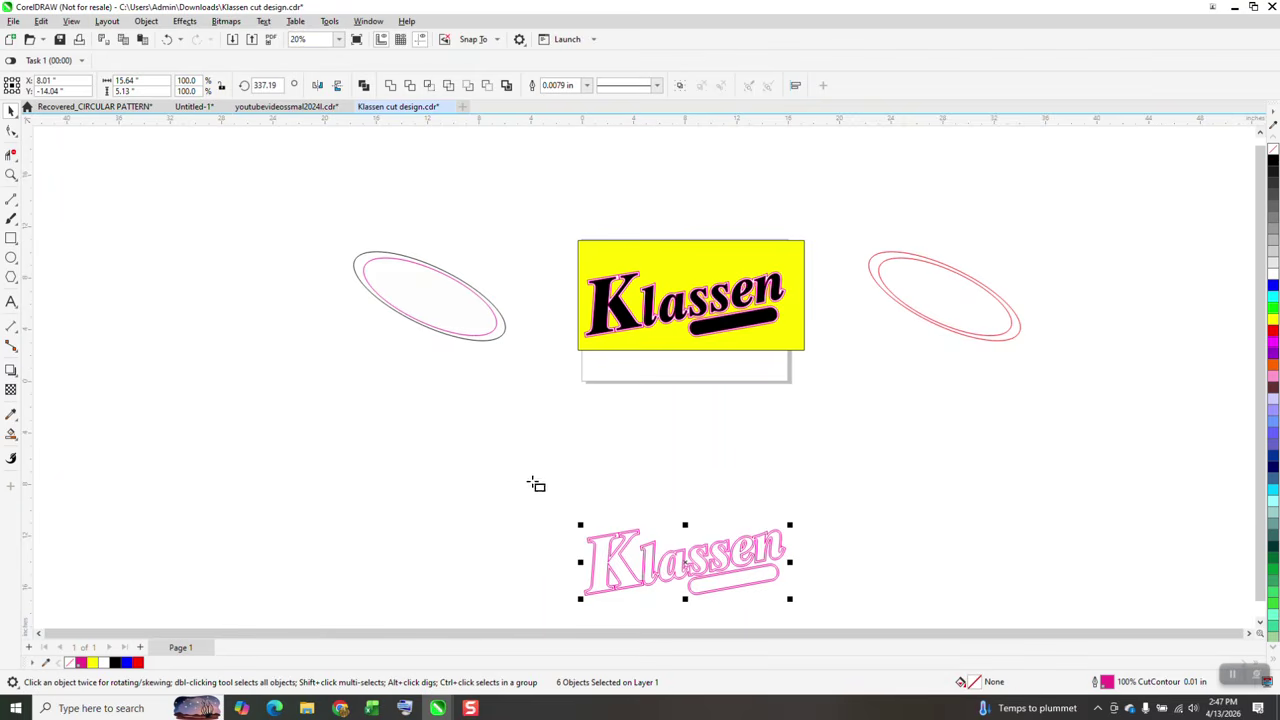
Draw a rectangle about 22.75 by 8.75 inches around the outlined lettering below the page
{"action": "key", "text": "F6"}
{"action": "scroll", "coordinate": [566, 462], "scroll_direction": "down", "scroll_amount": 1}
{"action": "left_click_drag", "start_coordinate": [548, 498], "coordinate": [808, 600]}
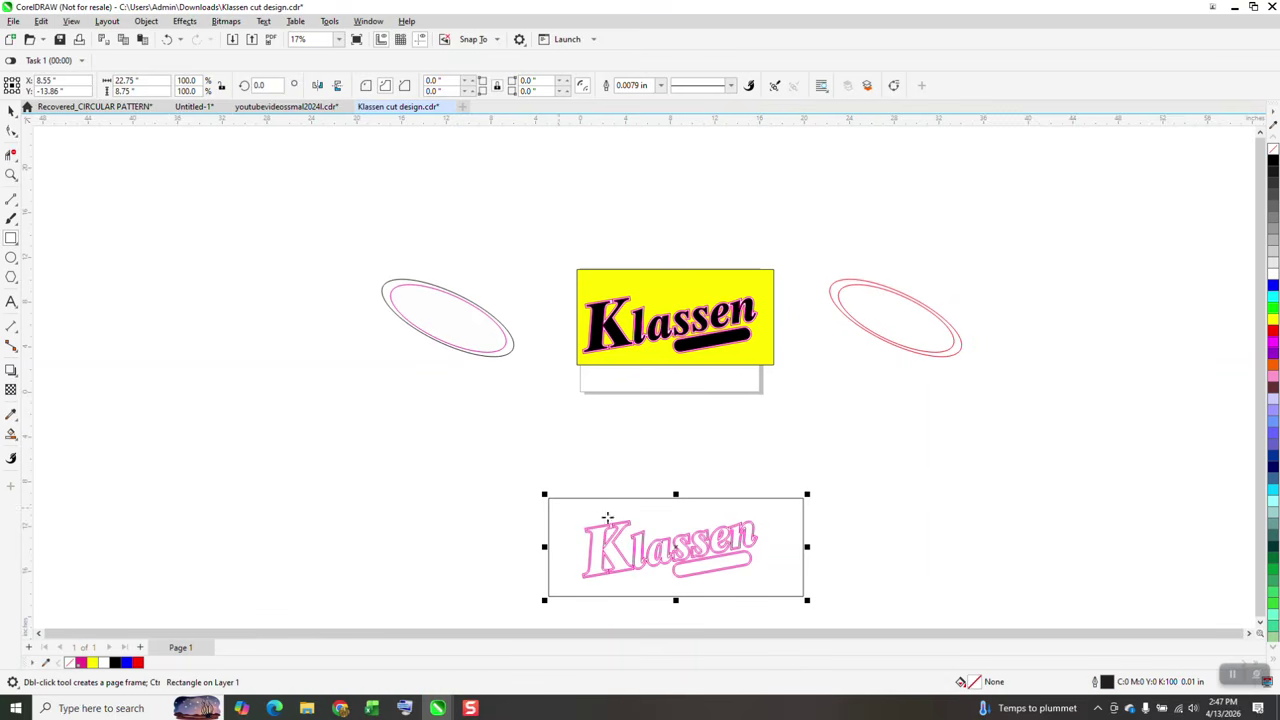
Smart-fill the area between the rectangle and the lettering with blue and move the new shape 40 inches right
{"action": "key", "text": "g"}
{"action": "left_click", "coordinate": [648, 511]}
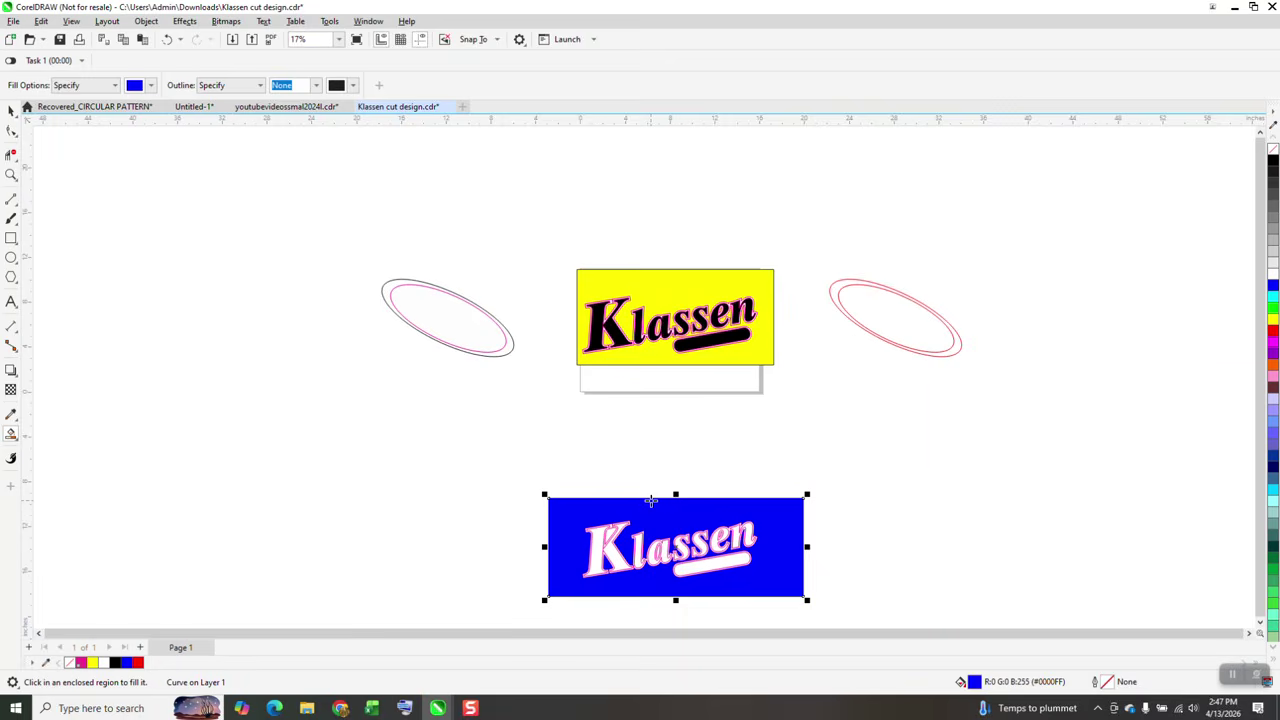
{"action": "key", "text": "Right"}
{"action": "key", "text": "Right"}
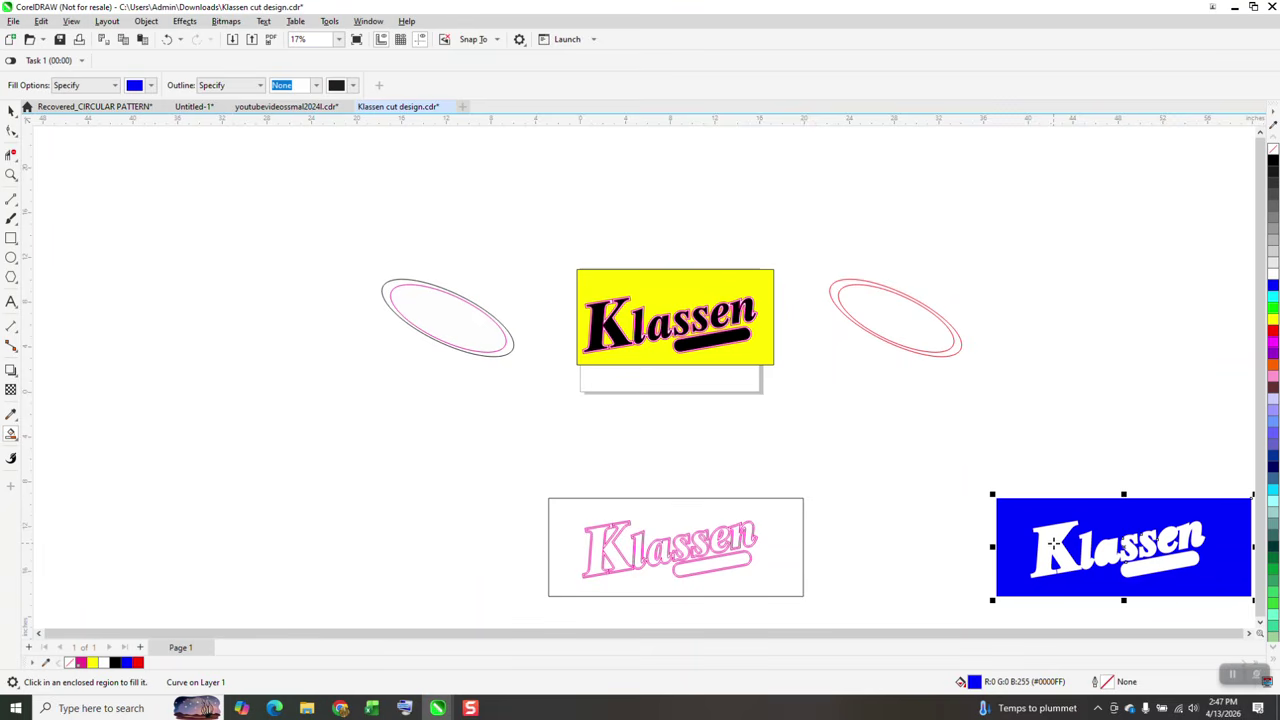
Smart-fill each white lettering section and the bar inside the blue rectangle, moving each new piece 20 inches up
{"action": "left_click", "coordinate": [1053, 541]}
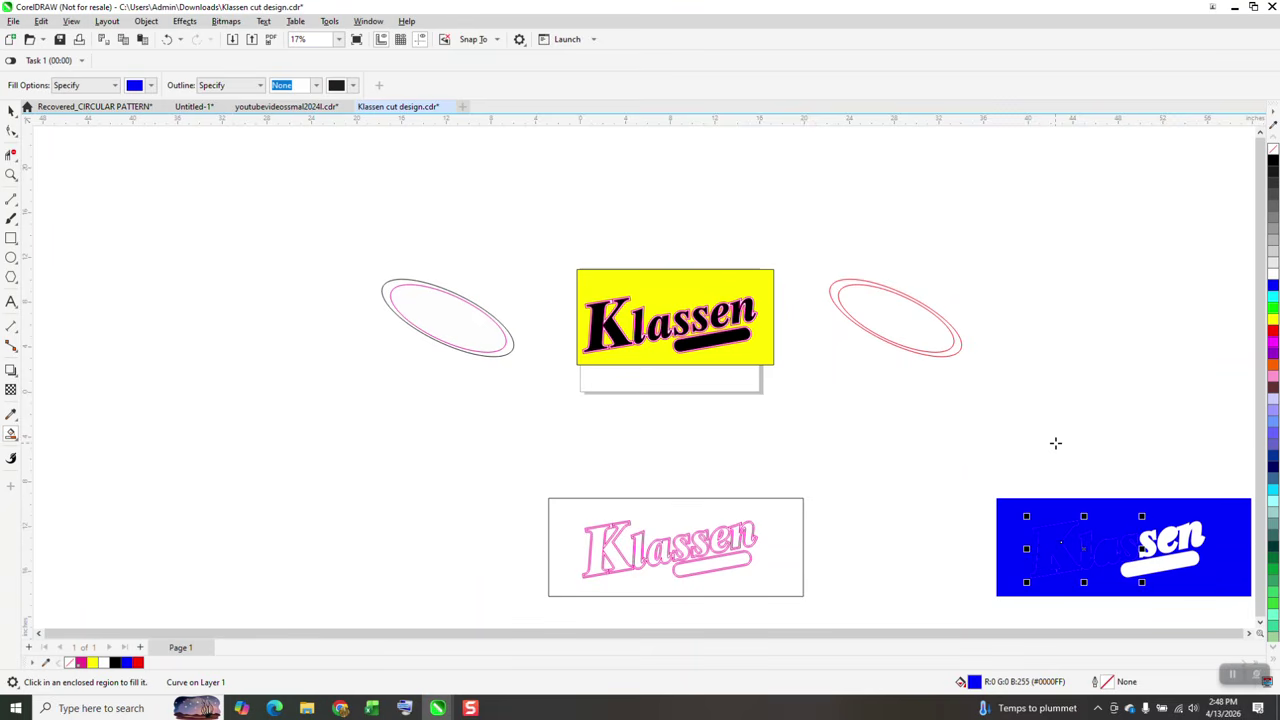
{"action": "key", "text": "Up"}
{"action": "left_click", "coordinate": [1172, 524]}
{"action": "key", "text": "Up"}
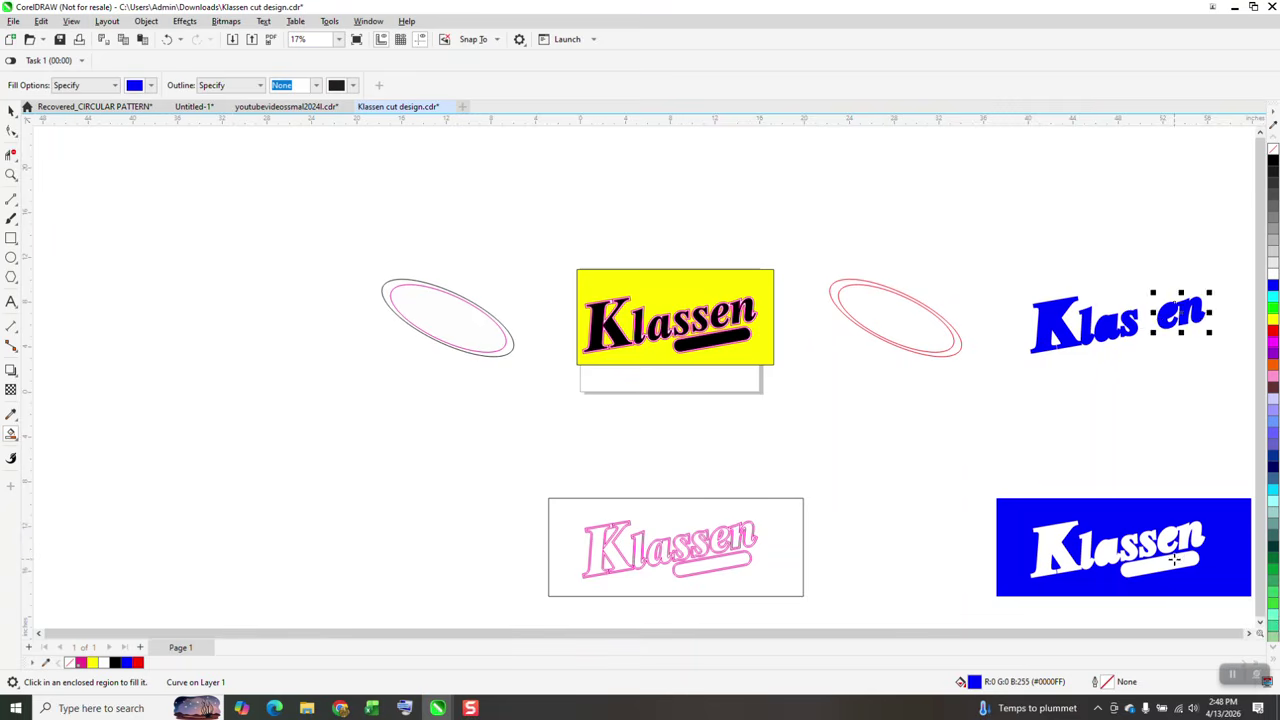
{"action": "left_click", "coordinate": [1168, 539]}
{"action": "key", "text": "Up"}
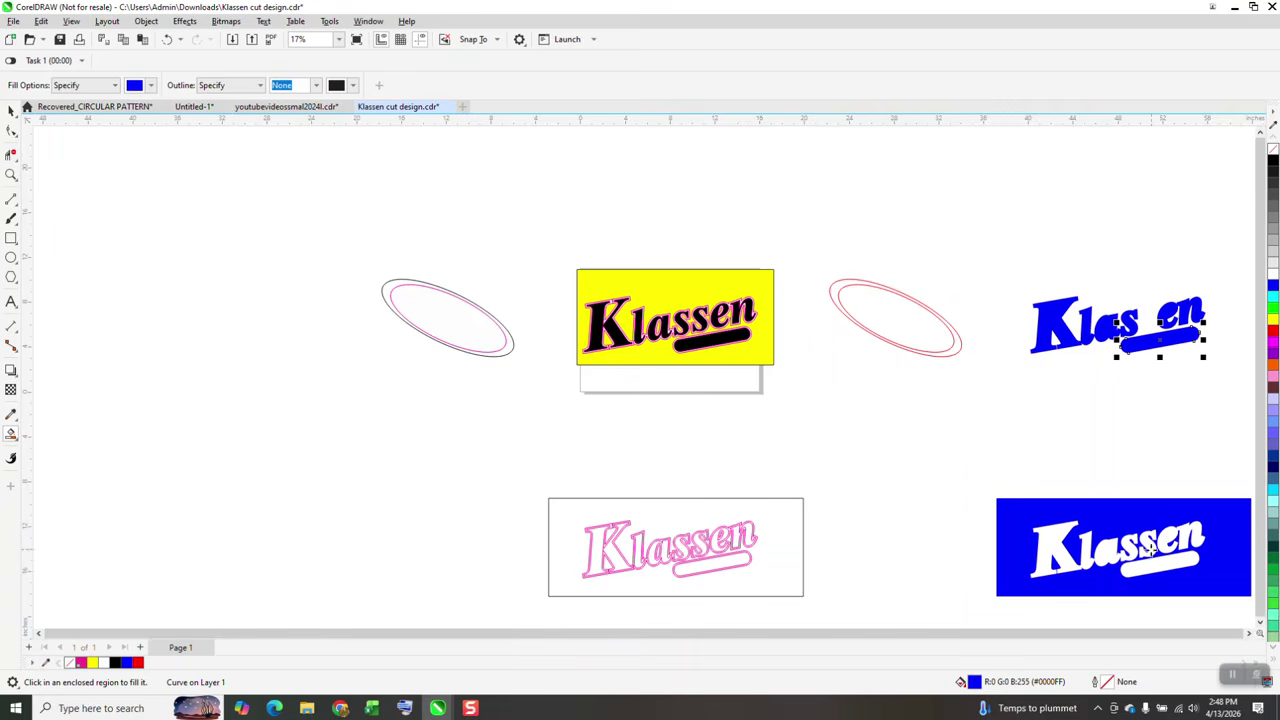
{"action": "left_click", "coordinate": [1150, 549]}
{"action": "key", "text": "Up"}
Select the blue lettering and bar pieces and change them to unfilled shapes with black outlines
{"action": "left_click", "coordinate": [11, 110]}
{"action": "left_click_drag", "start_coordinate": [979, 259], "coordinate": [1247, 390]}
{"action": "scroll", "coordinate": [1234, 330], "scroll_direction": "right", "scroll_amount": 1}
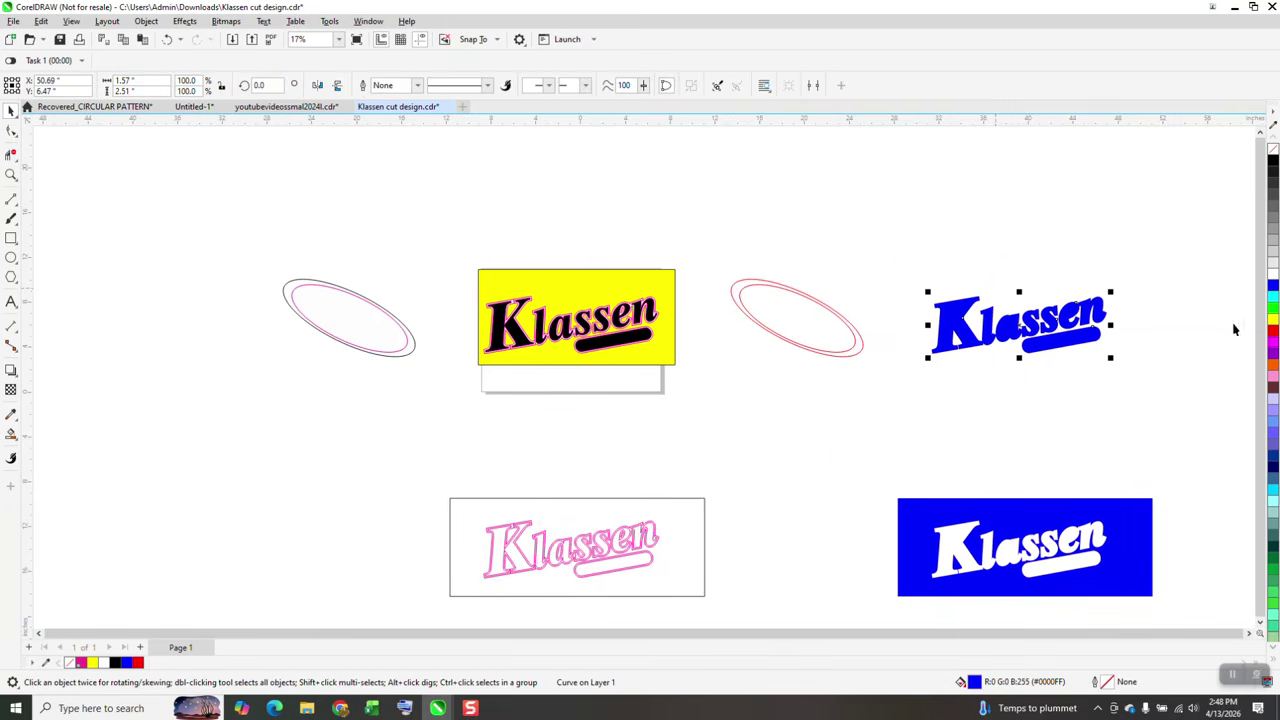
{"action": "left_click", "coordinate": [1273, 149]}
{"action": "right_click", "coordinate": [1273, 161]}
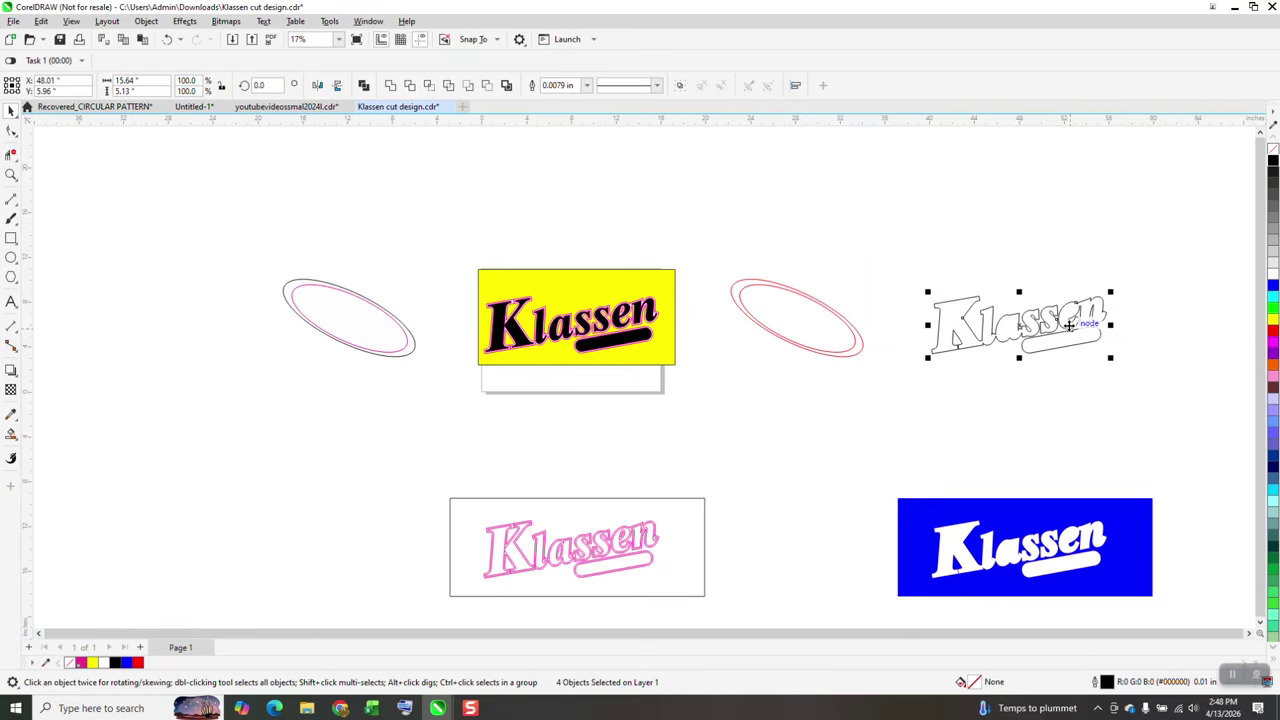
Move the black lettering and bar outlines 20 inches left so they overlap the red ring
{"action": "left_click_drag", "start_coordinate": [1068, 323], "coordinate": [844, 323]}
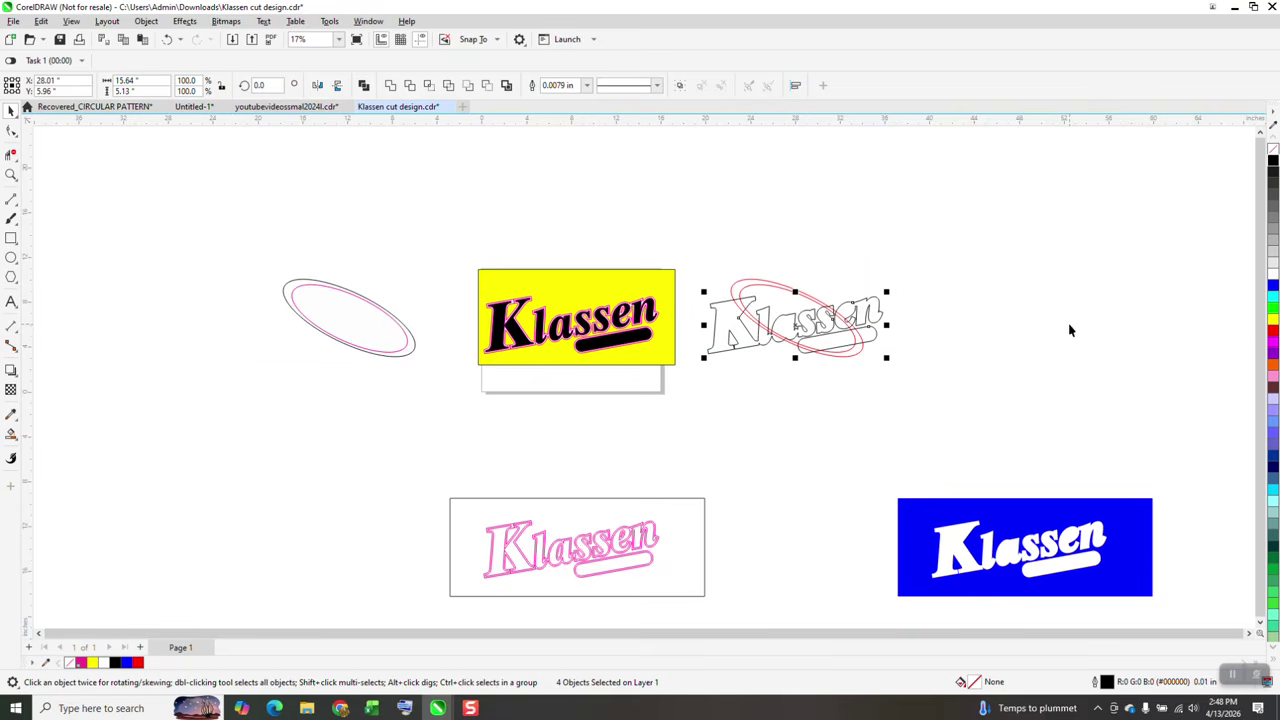
{"action": "left_click", "coordinate": [10, 175]}
{"action": "left_click_drag", "start_coordinate": [658, 236], "coordinate": [917, 385]}
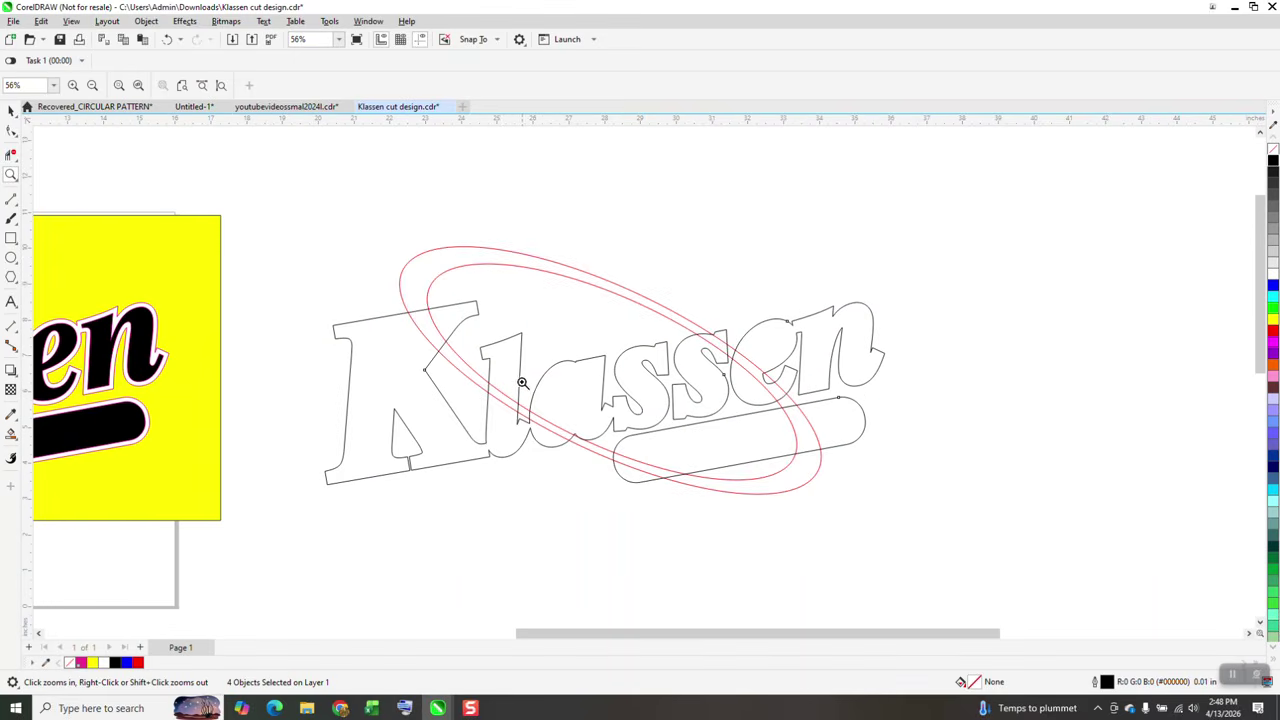
Delete the red ring segments that run inside the lettering and bar outlines, using virtual segment delete
{"action": "left_click", "coordinate": [11, 155]}
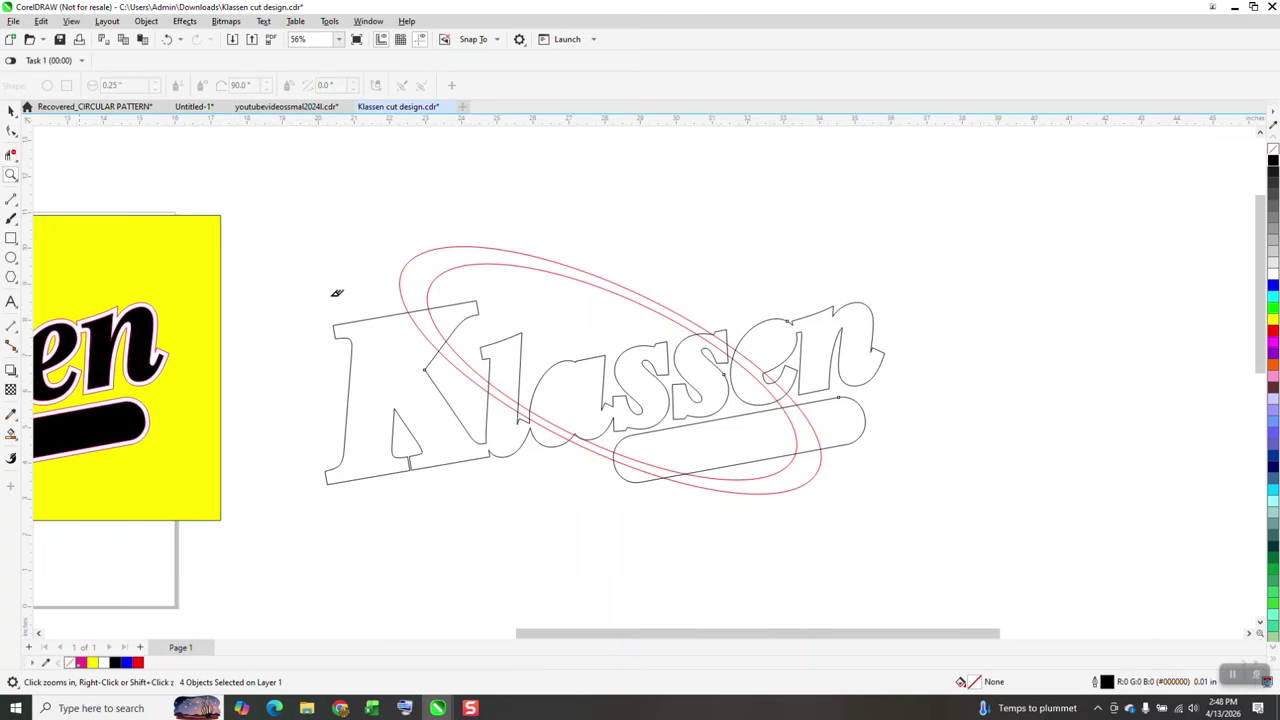
{"action": "left_click", "coordinate": [436, 320]}
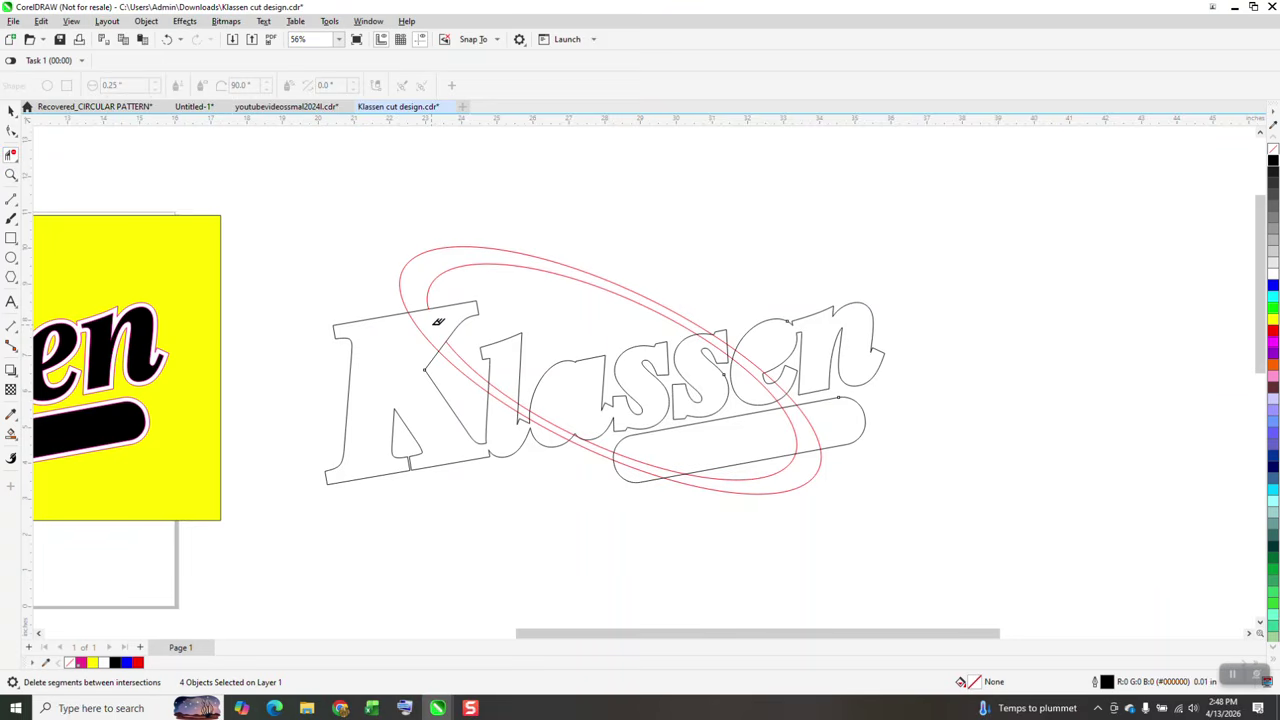
{"action": "left_click", "coordinate": [418, 330]}
{"action": "left_click", "coordinate": [562, 428]}
{"action": "left_click", "coordinate": [628, 450]}
{"action": "left_click", "coordinate": [630, 455]}
{"action": "left_click", "coordinate": [810, 424]}
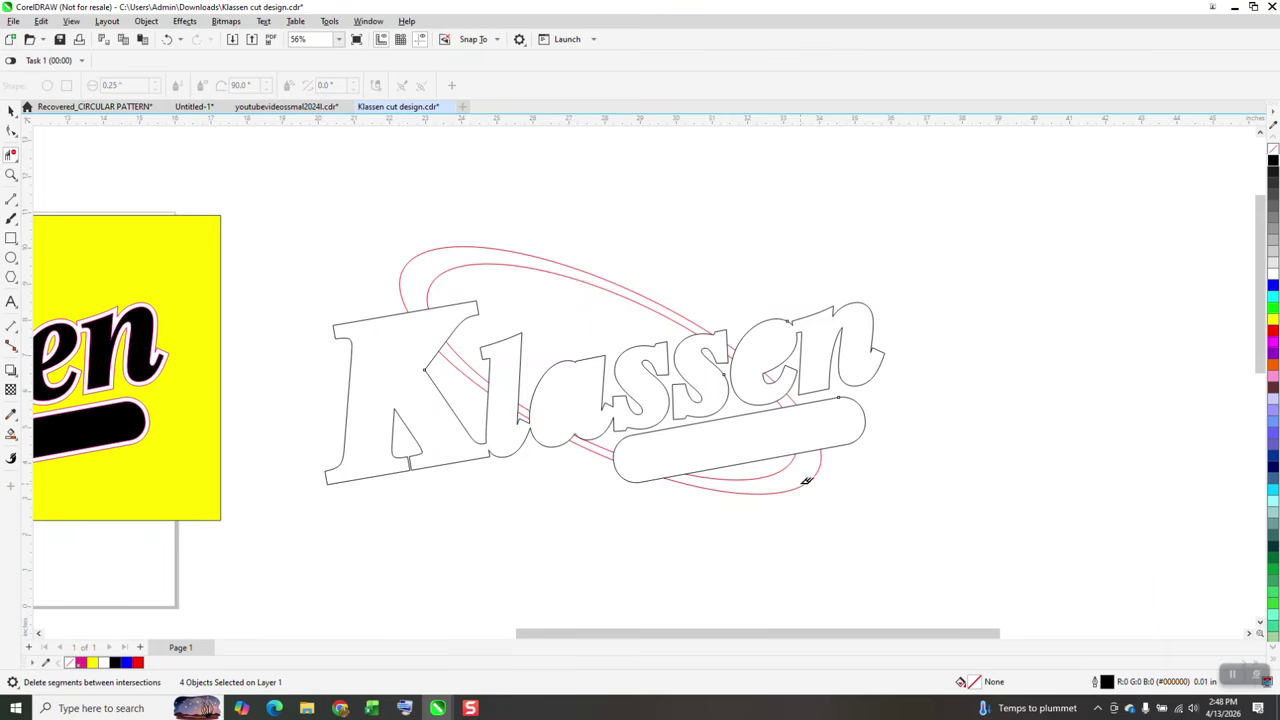
Move the large lettering outline starting with K 40 inches right and the bar and remaining letter outlines 20 inches right, off the ring
{"action": "scroll", "coordinate": [750, 384], "scroll_direction": "down", "scroll_amount": 3}
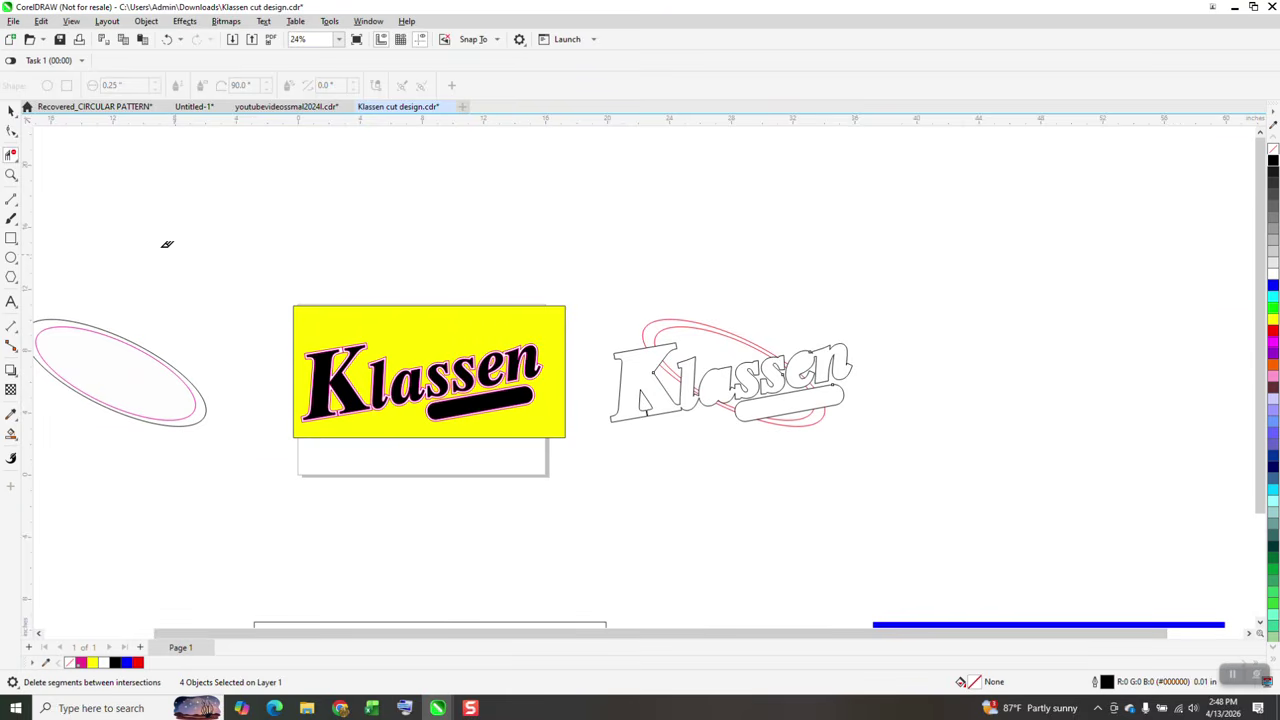
{"action": "left_click", "coordinate": [7, 109]}
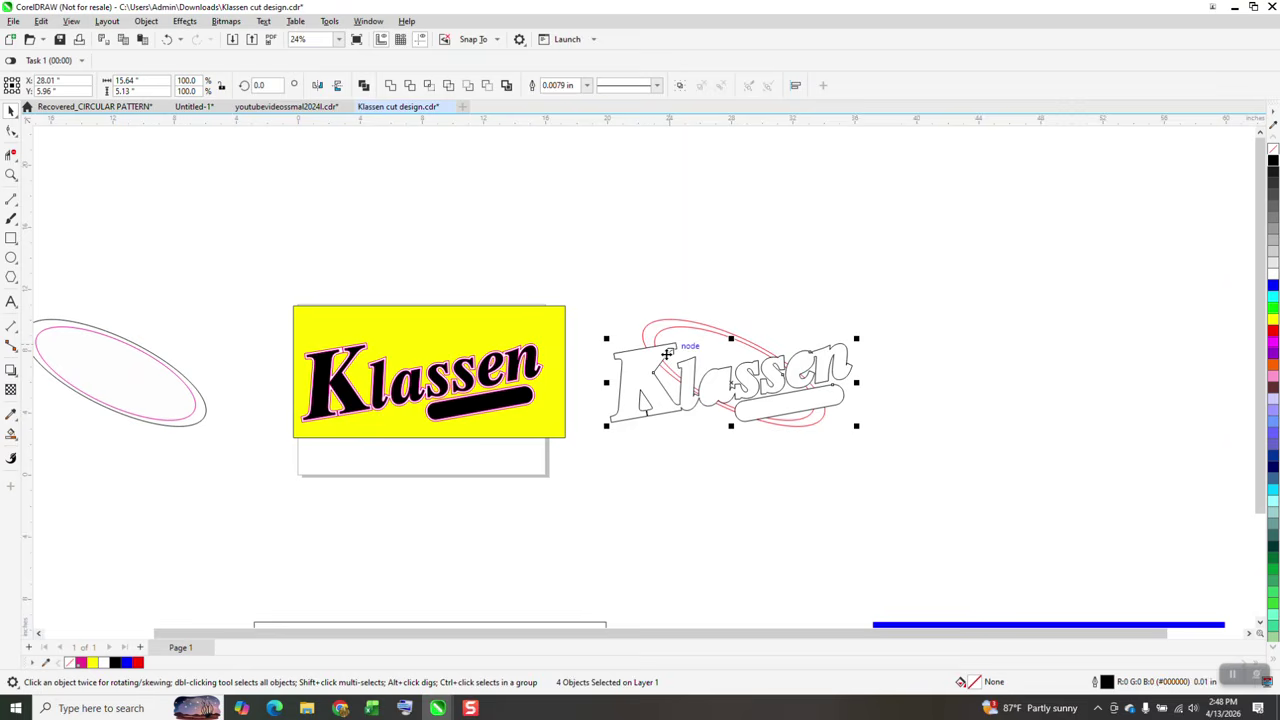
{"action": "left_click", "coordinate": [665, 415]}
{"action": "left_click", "coordinate": [688, 405]}
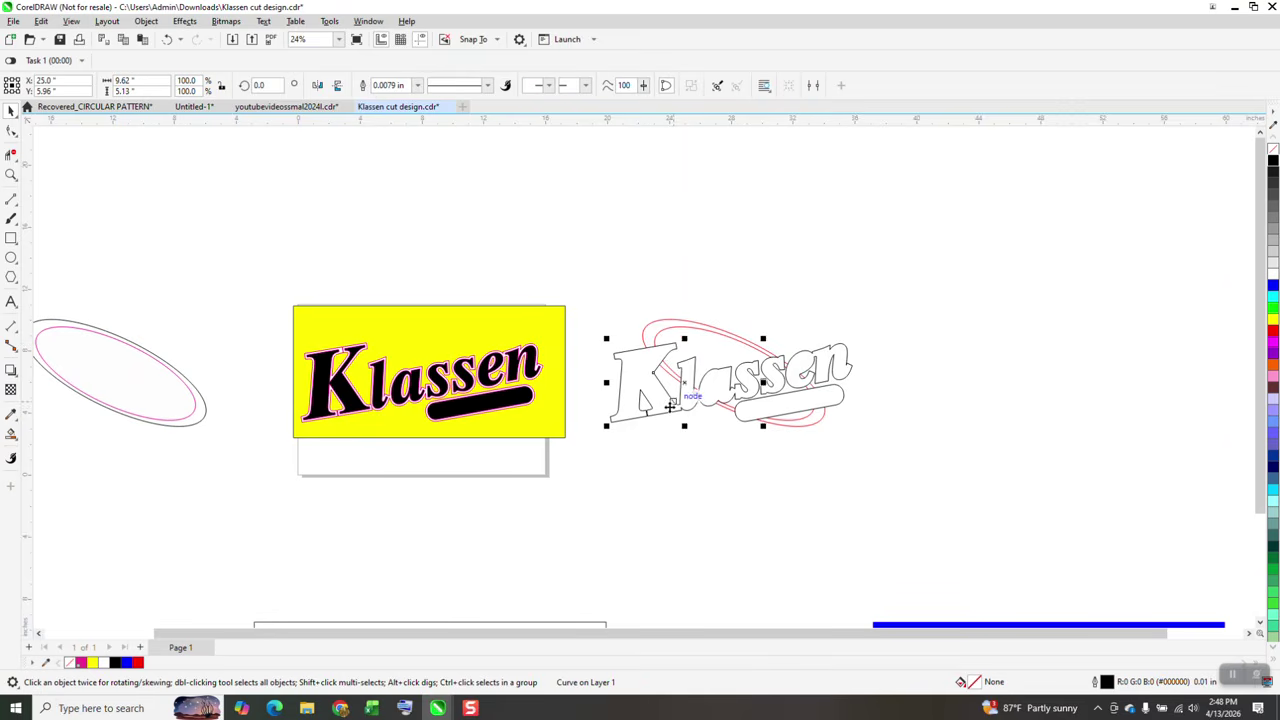
{"action": "key", "text": "Right"}
{"action": "key", "text": "Right"}
{"action": "left_click", "coordinate": [830, 402]}
{"action": "key", "text": "Right"}
{"action": "left_click", "coordinate": [855, 370]}
{"action": "key", "text": "Right"}
{"action": "left_click", "coordinate": [763, 384]}
{"action": "key", "text": "Right"}
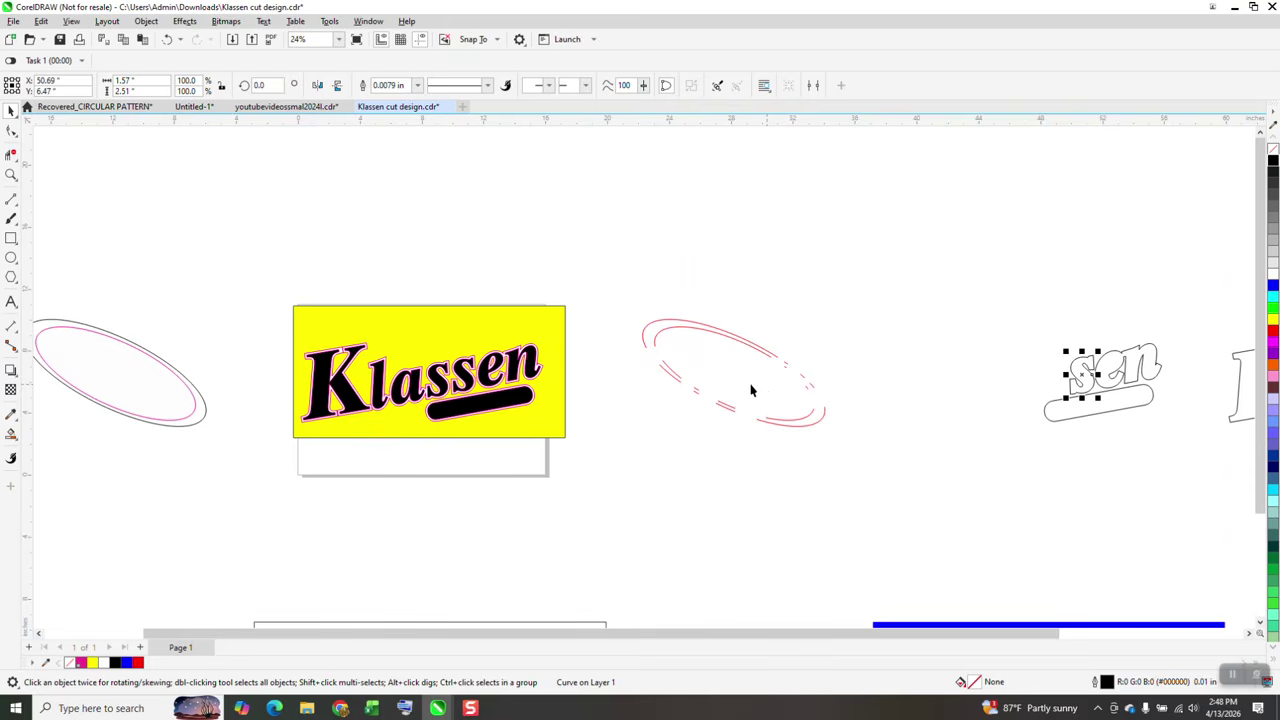
Select all the trimmed red ring segments and move them 20 inches left onto the yellow Klassen logo
{"action": "left_click_drag", "start_coordinate": [623, 292], "coordinate": [930, 490]}
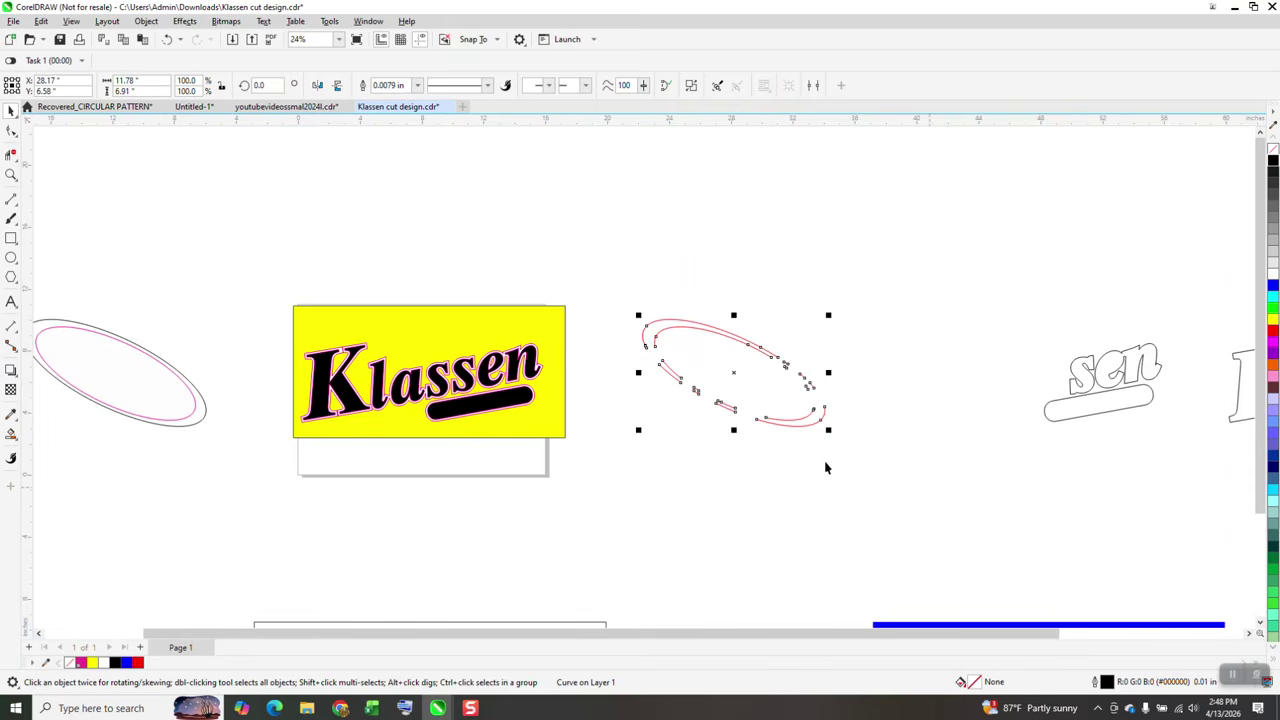
{"action": "key", "text": "Left"}
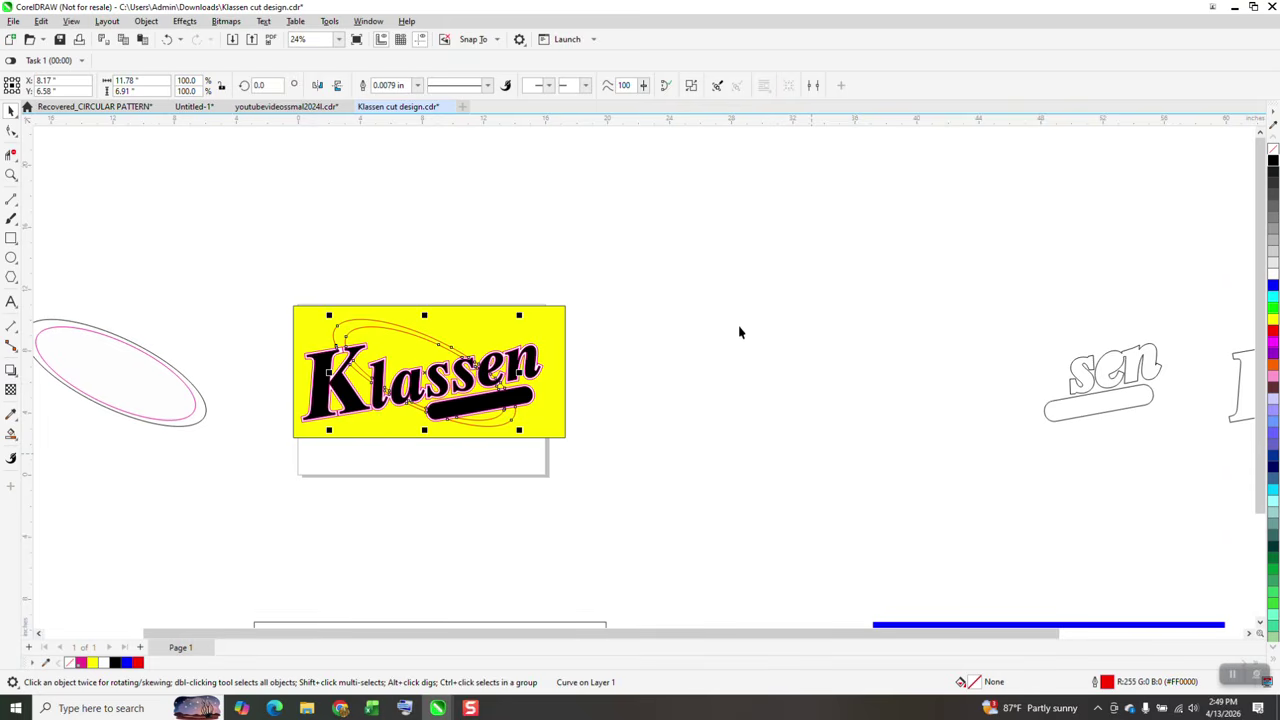
{"action": "left_click", "coordinate": [11, 175]}
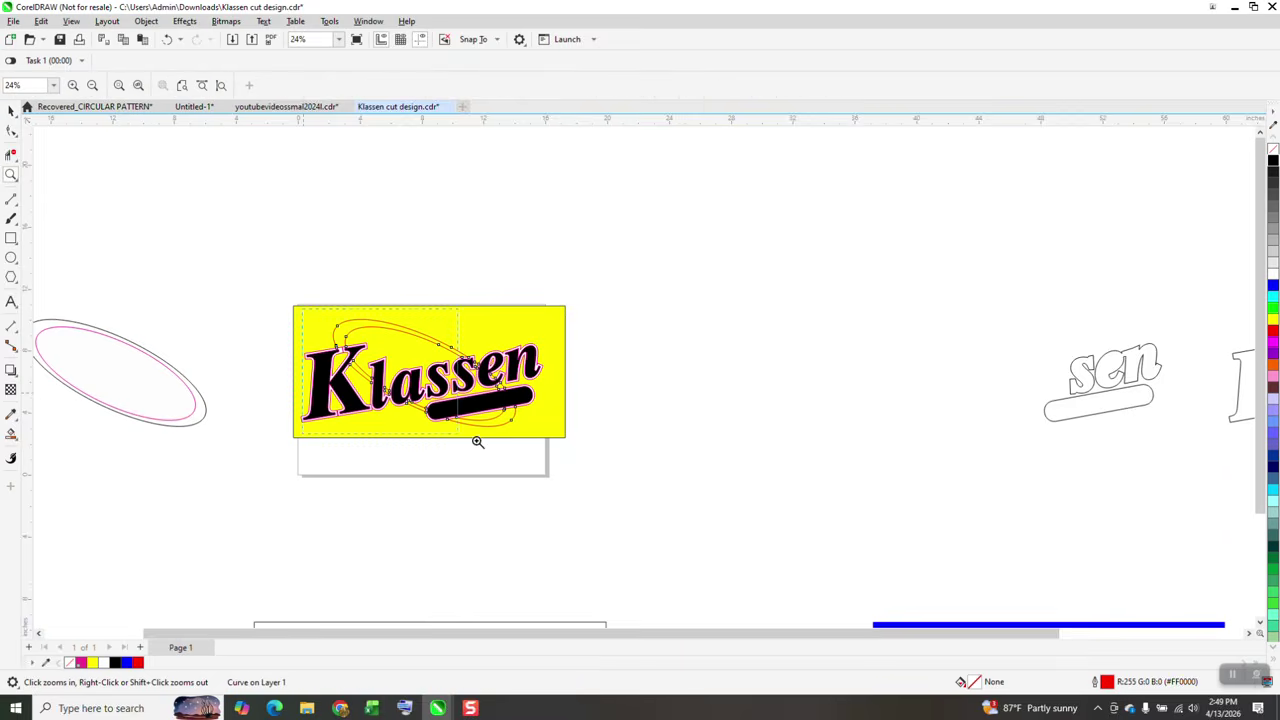
{"action": "left_click", "coordinate": [700, 512]}
{"action": "right_click", "coordinate": [580, 432]}
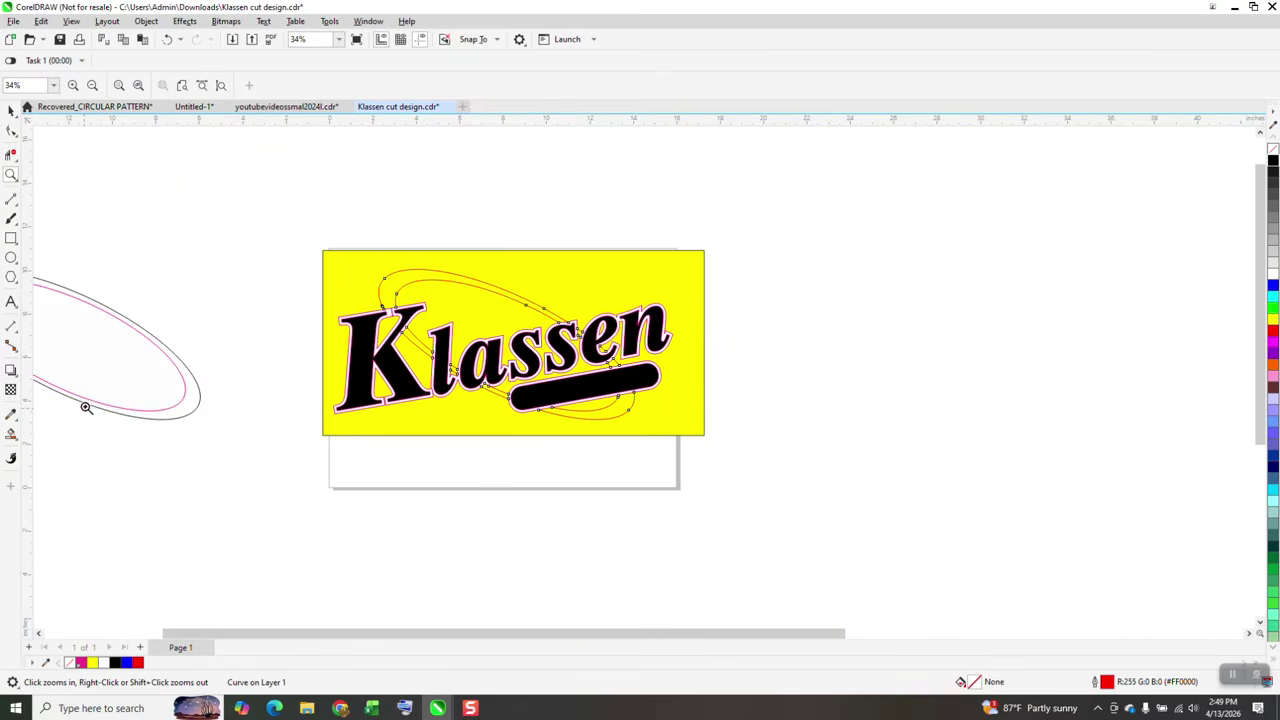
Smart-fill the area inside the ring above the lettering with white, using no outline
{"action": "left_click", "coordinate": [12, 434]}
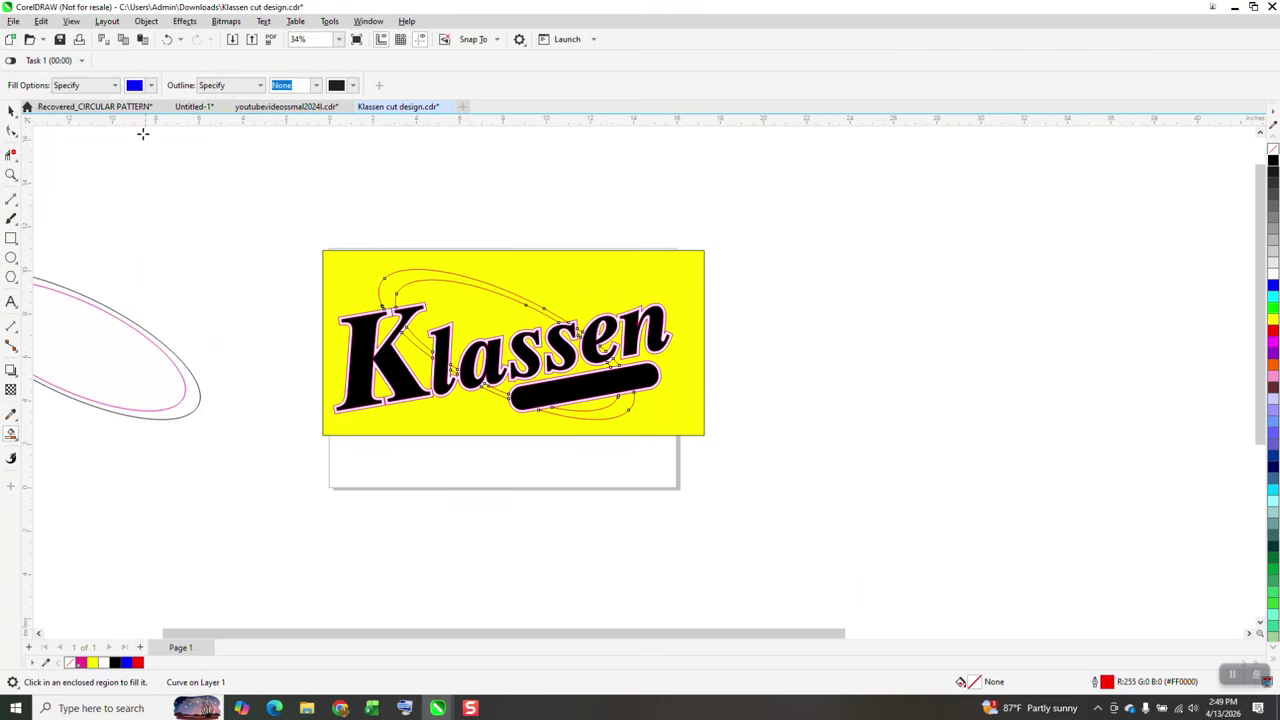
{"action": "left_click", "coordinate": [150, 86]}
{"action": "left_click", "coordinate": [176, 168]}
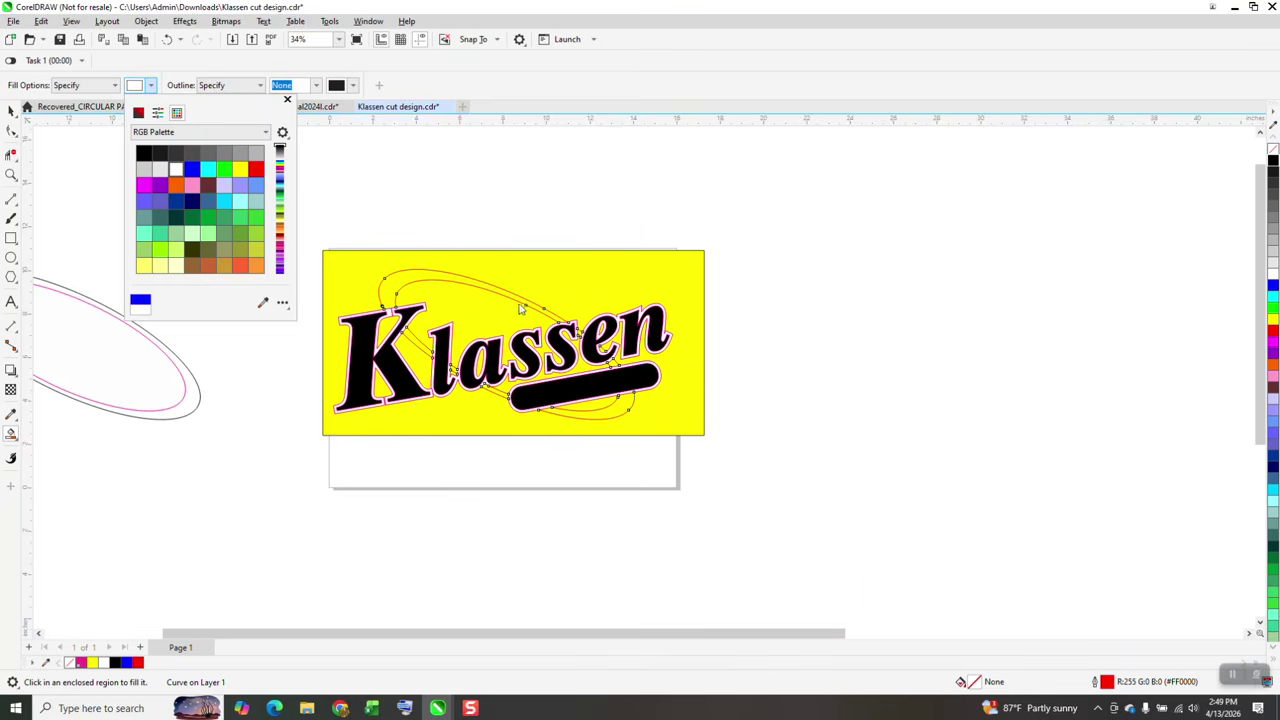
{"action": "scroll", "coordinate": [572, 352], "scroll_direction": "down", "scroll_amount": 1}
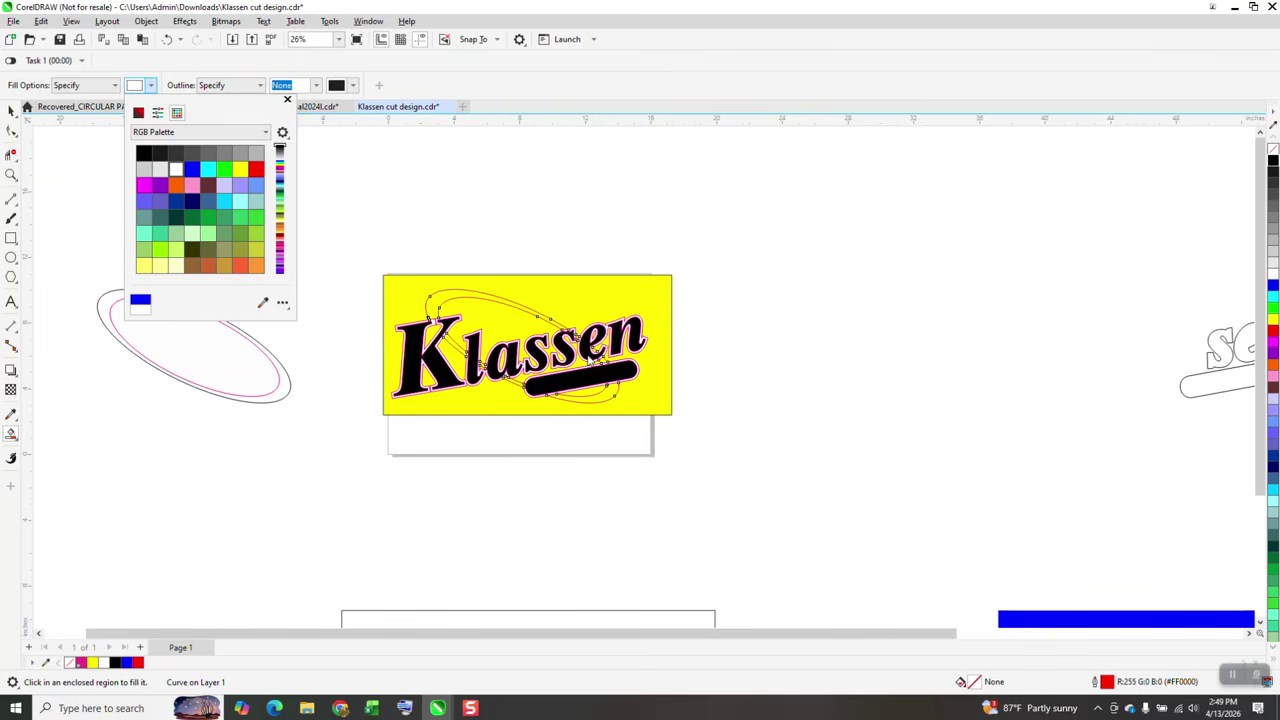
{"action": "left_click", "coordinate": [492, 321]}
{"action": "left_click", "coordinate": [491, 318]}
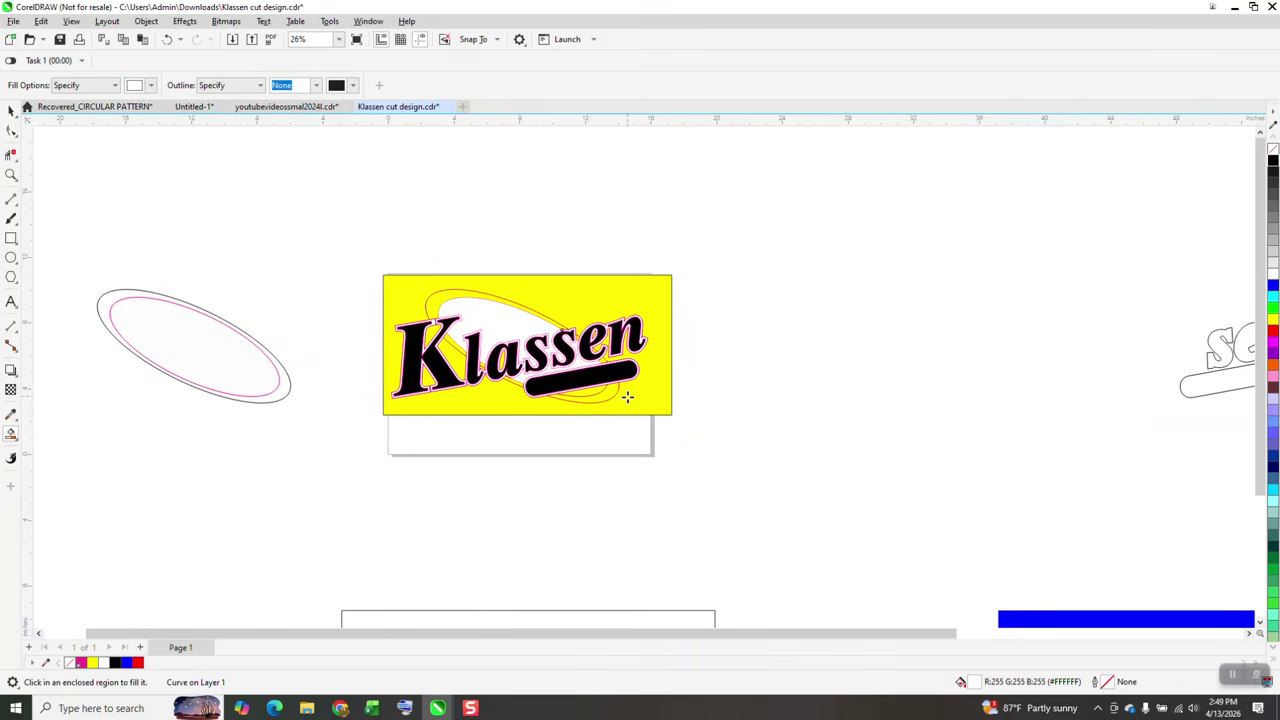
Smart-fill the visible ring band sections with black and the remaining enclosed gaps inside the ring with white
{"action": "left_click", "coordinate": [150, 86]}
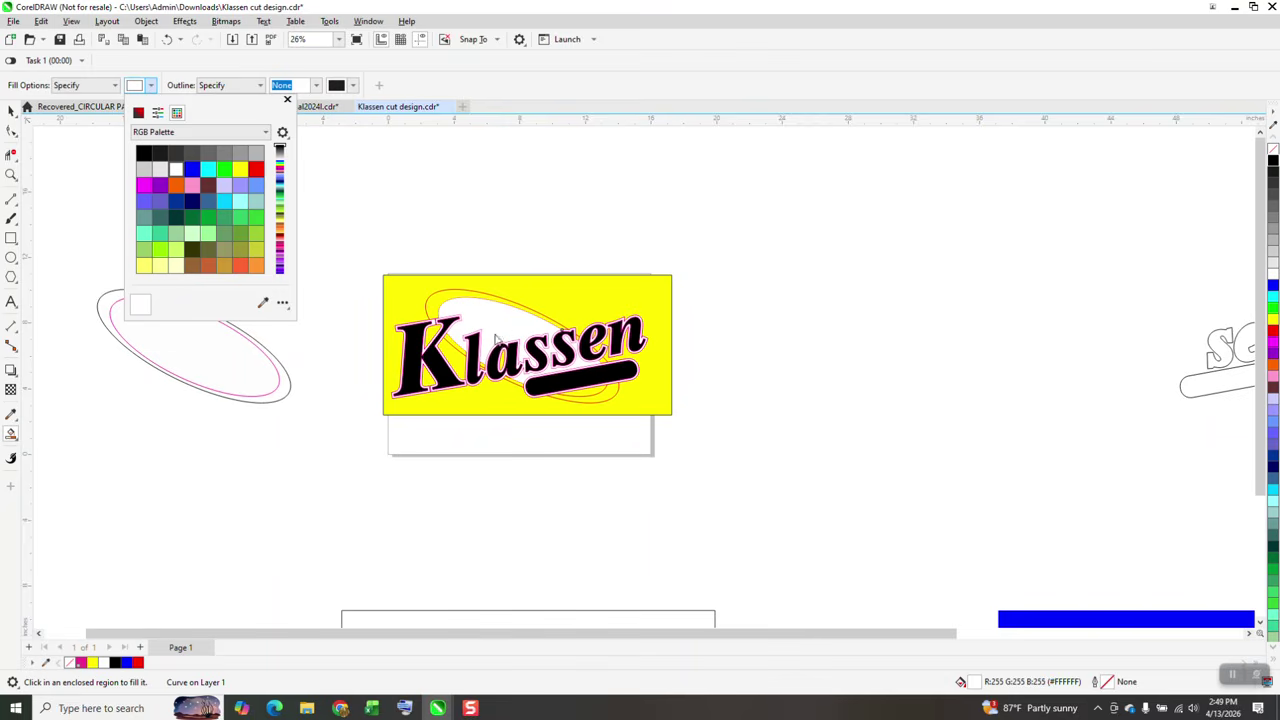
{"action": "left_click", "coordinate": [143, 153]}
{"action": "left_click", "coordinate": [444, 295]}
{"action": "left_click", "coordinate": [444, 295]}
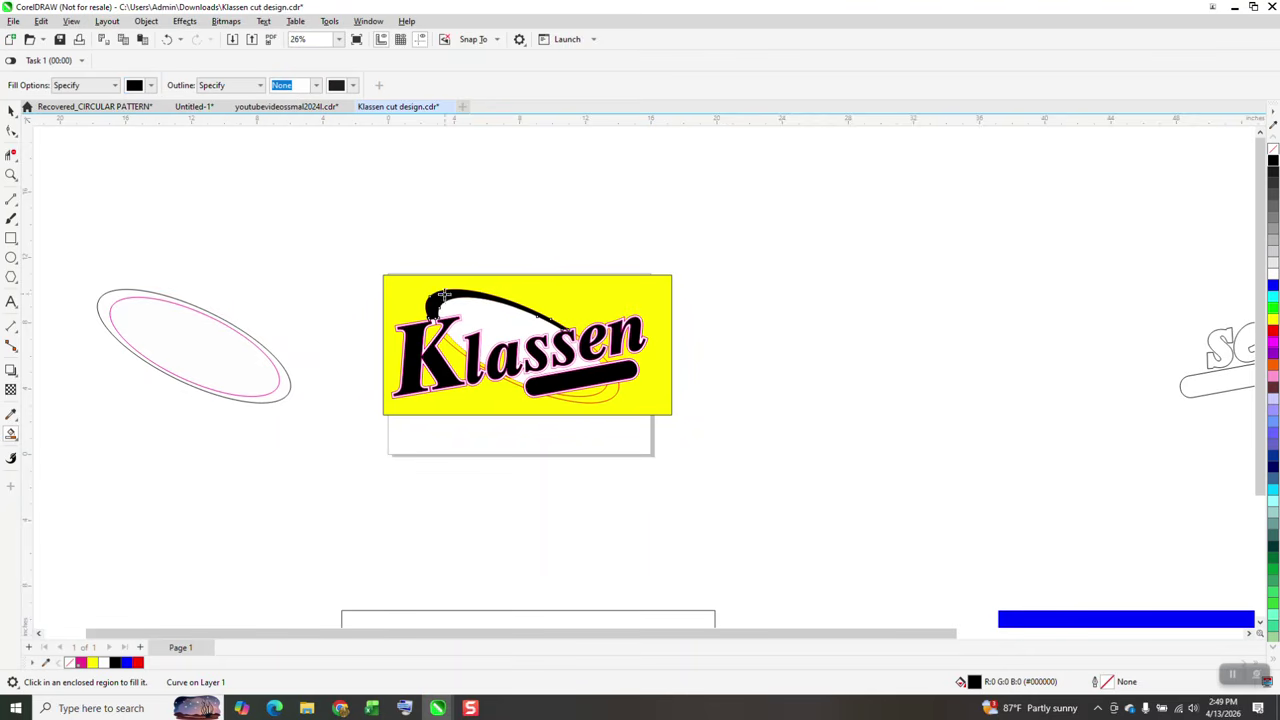
{"action": "left_click", "coordinate": [11, 174]}
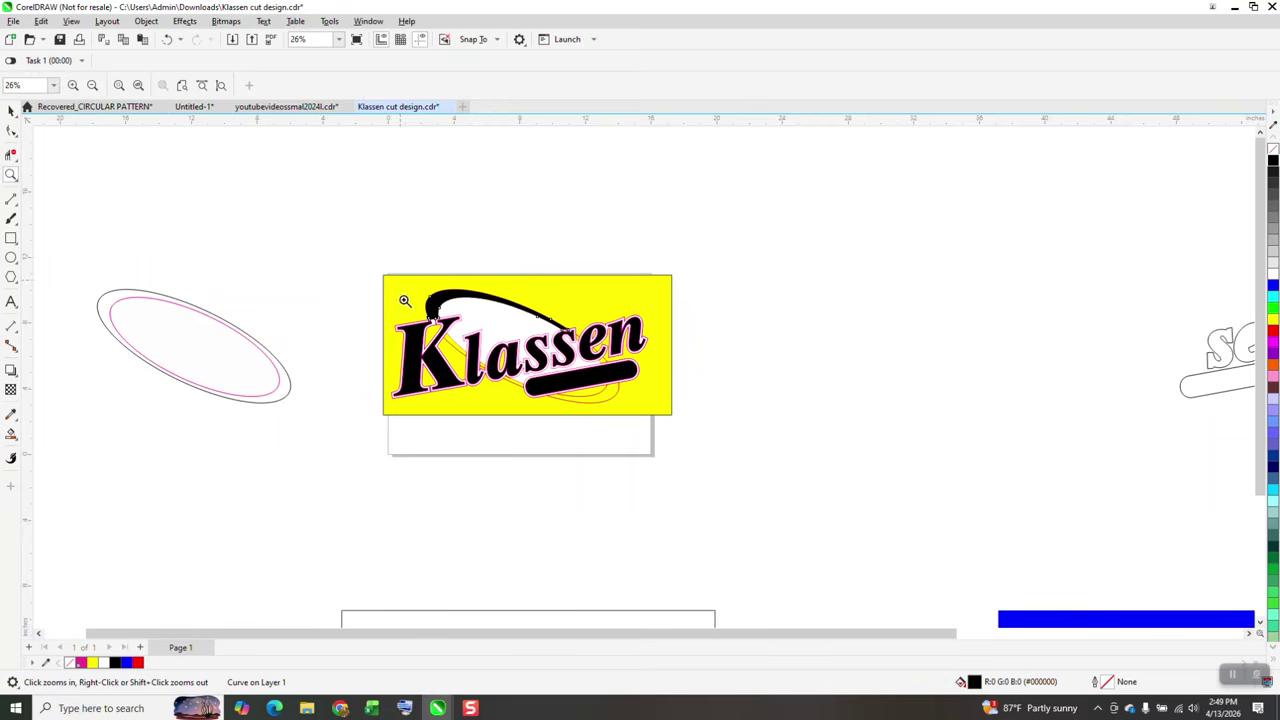
{"action": "left_click_drag", "start_coordinate": [405, 280], "coordinate": [780, 498]}
{"action": "left_click", "coordinate": [11, 433]}
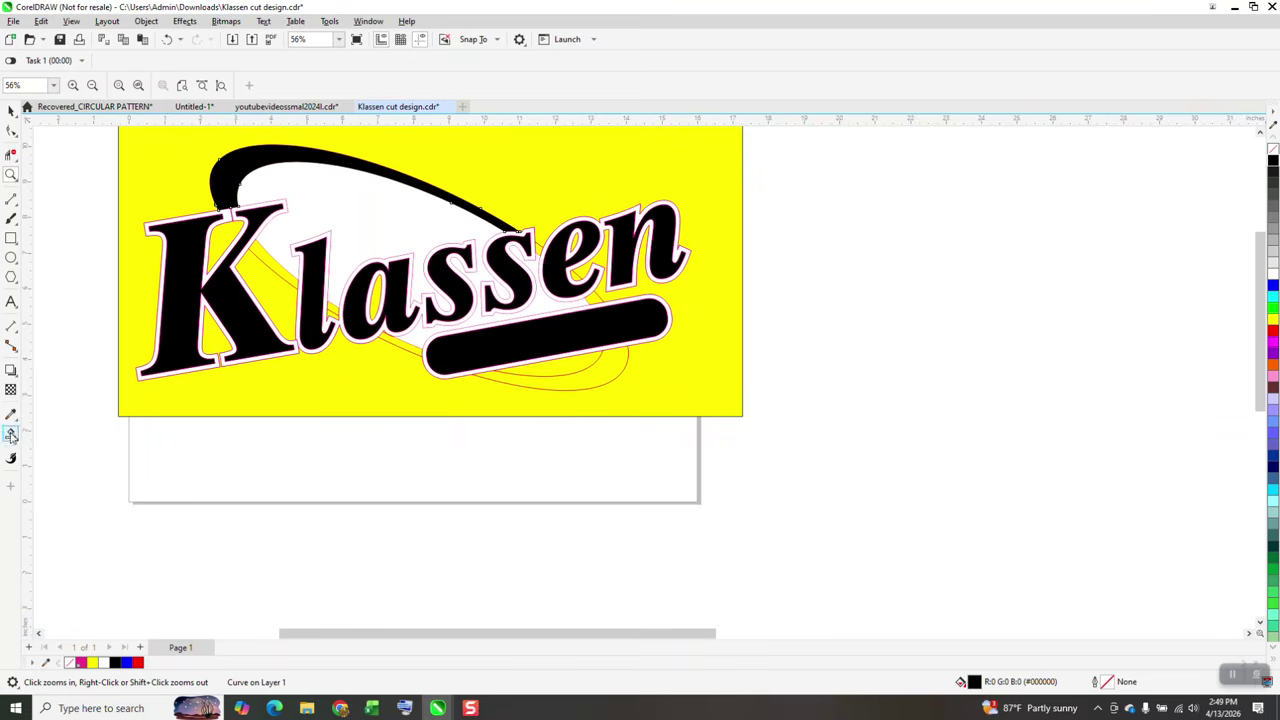
{"action": "left_click", "coordinate": [266, 257]}
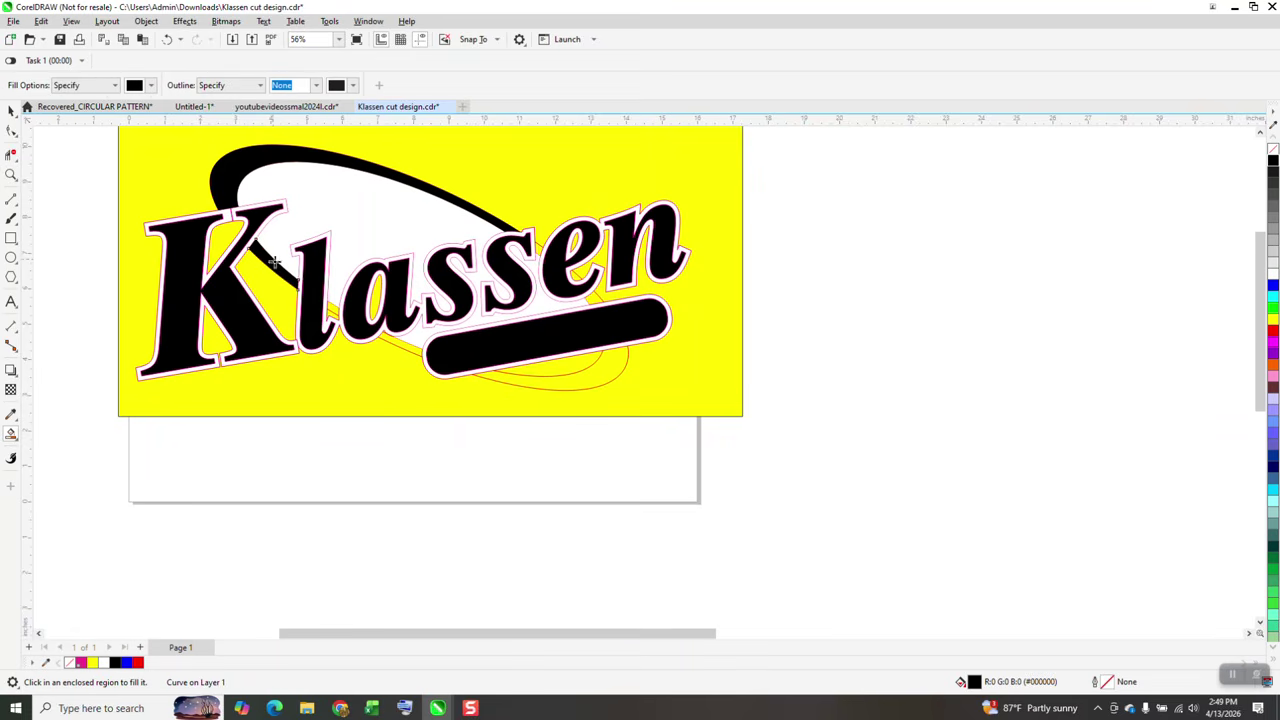
{"action": "left_click", "coordinate": [397, 343]}
{"action": "left_click", "coordinate": [515, 382]}
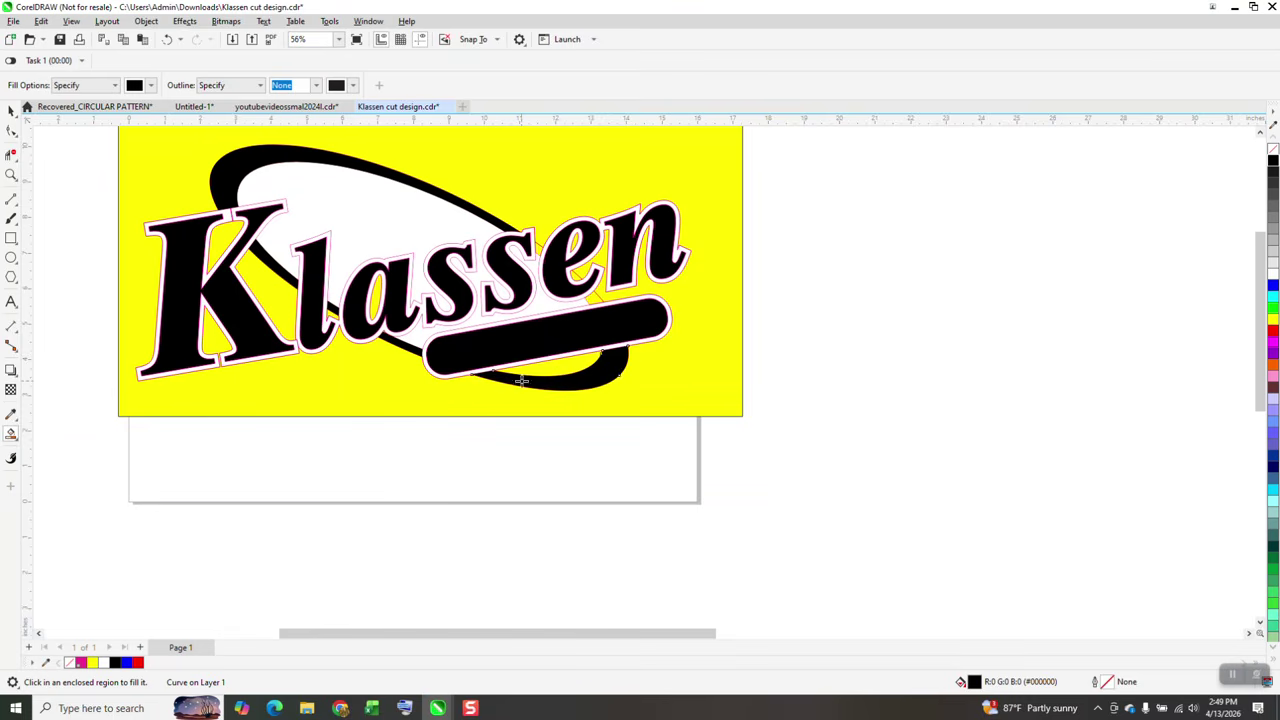
{"action": "left_click", "coordinate": [150, 86]}
{"action": "left_click", "coordinate": [175, 169]}
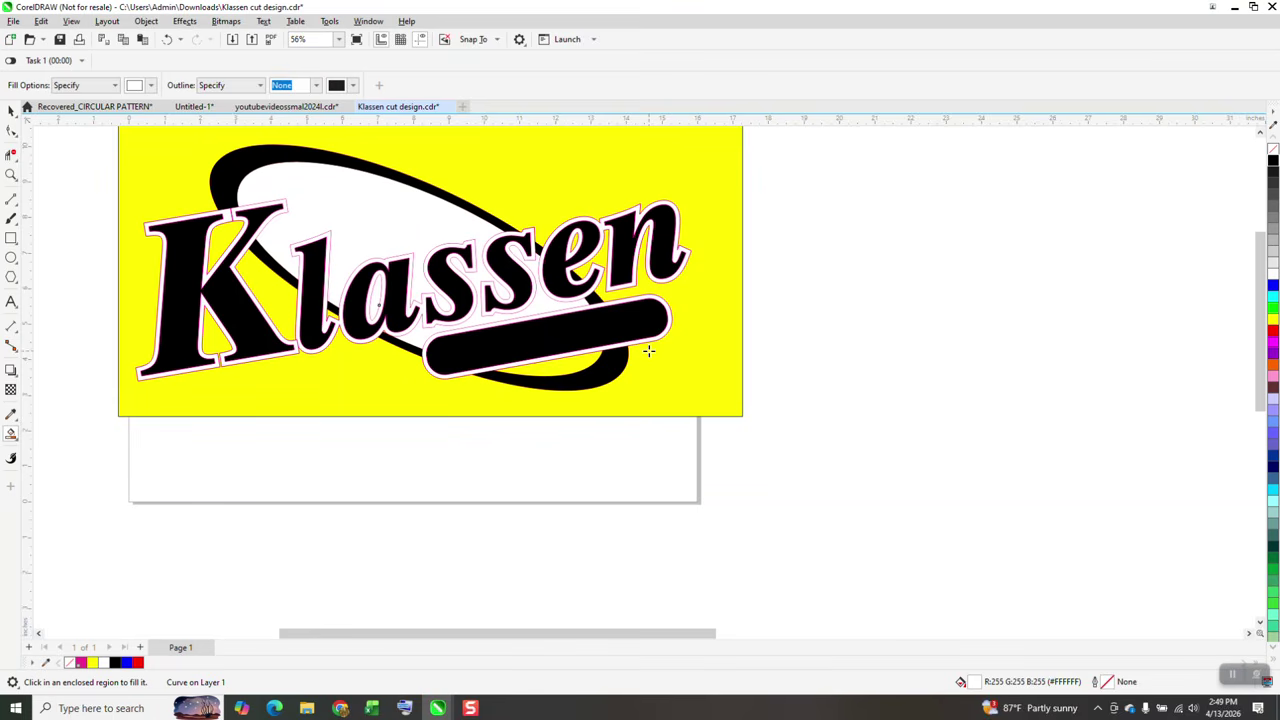
Move the yellow rectangle 20 inches right, off the logo, and remove the fill from all the logo pieces
{"action": "scroll", "coordinate": [649, 352], "scroll_direction": "down", "scroll_amount": 1}
{"action": "left_click", "coordinate": [11, 112]}
{"action": "left_click_drag", "start_coordinate": [282, 160], "coordinate": [876, 175]}
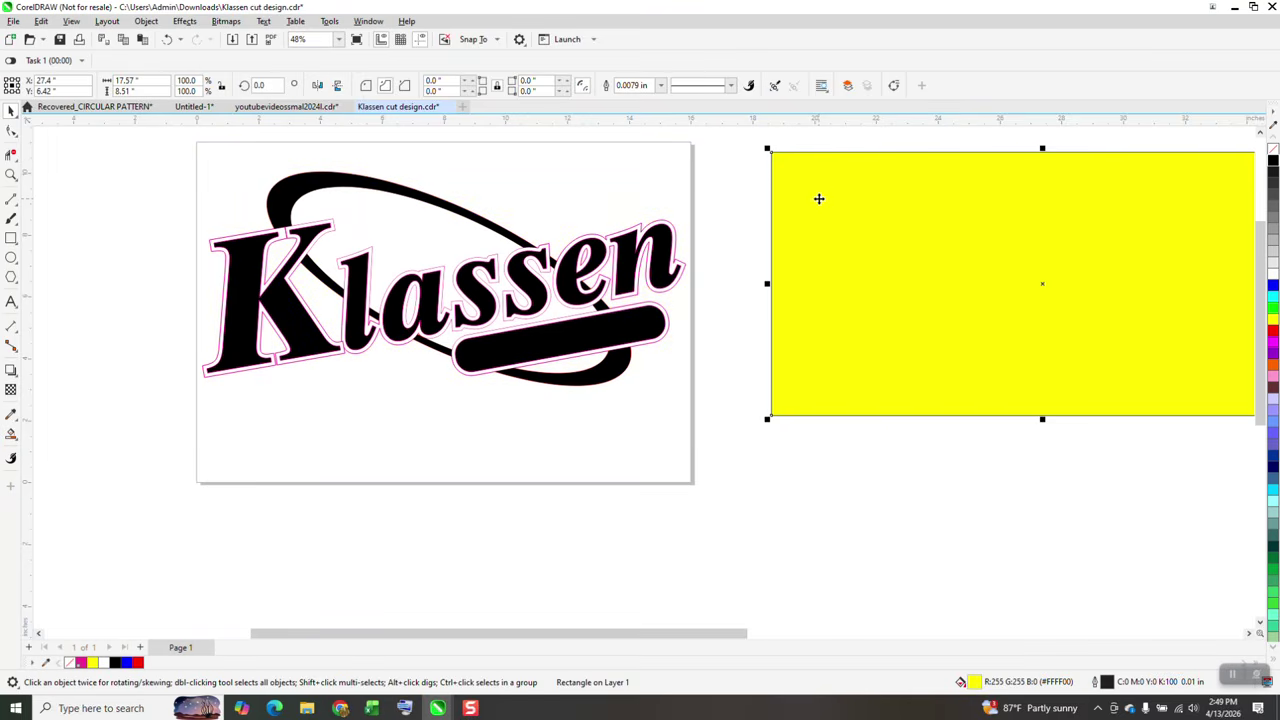
{"action": "left_click_drag", "start_coordinate": [163, 160], "coordinate": [729, 418]}
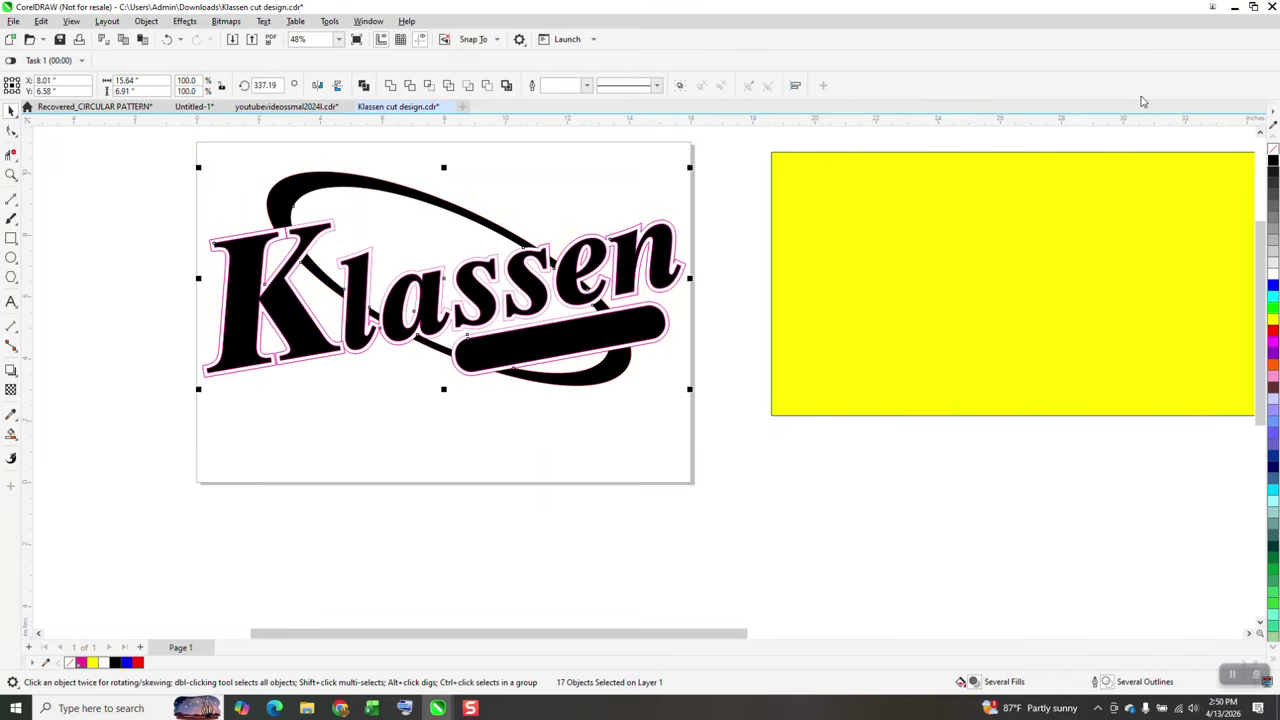
{"action": "left_click", "coordinate": [1273, 149]}
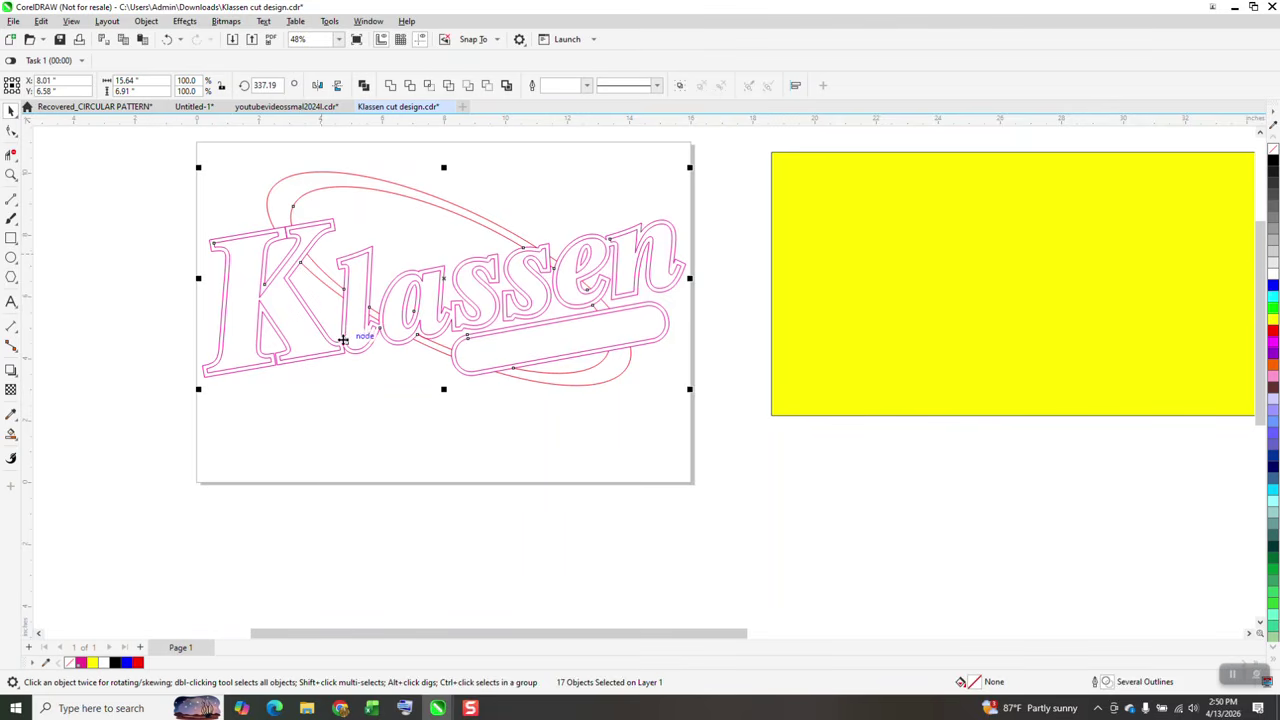
Delete the overlapping outline segments where the foot of the K crosses the outline of the l
{"action": "left_click", "coordinate": [11, 174]}
{"action": "left_click_drag", "start_coordinate": [393, 387], "coordinate": [396, 389]}
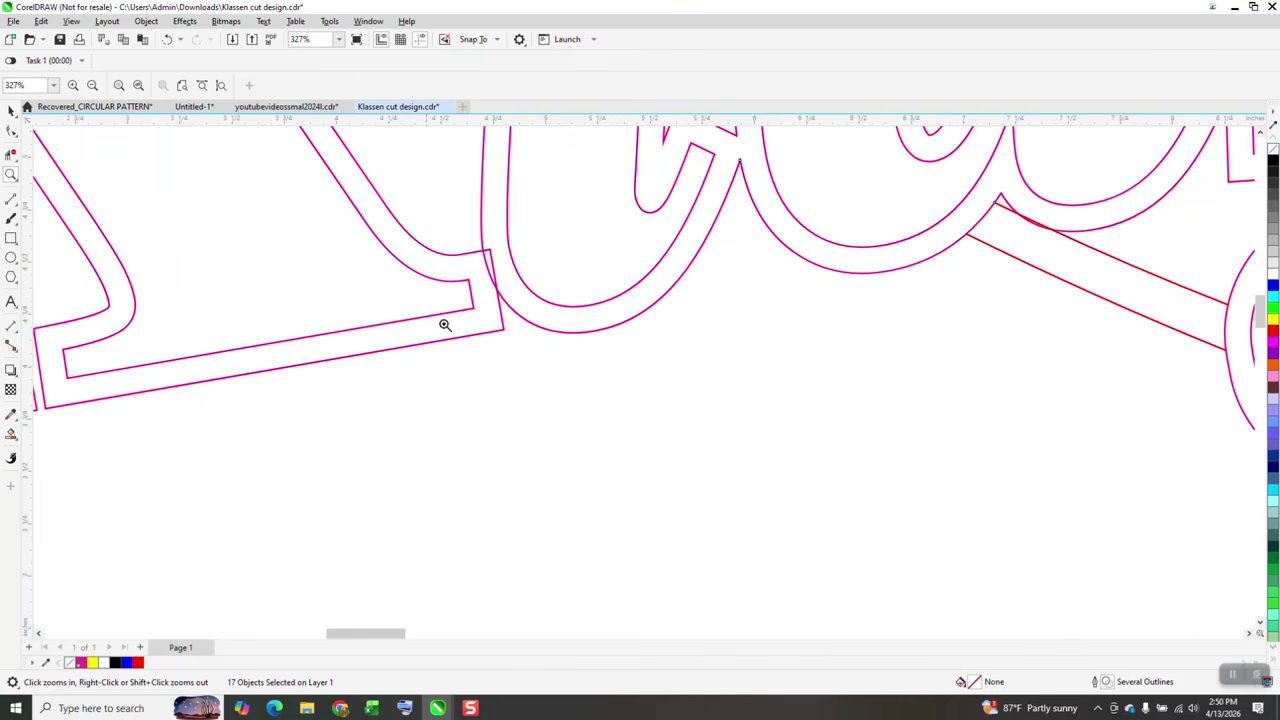
{"action": "left_click", "coordinate": [11, 156]}
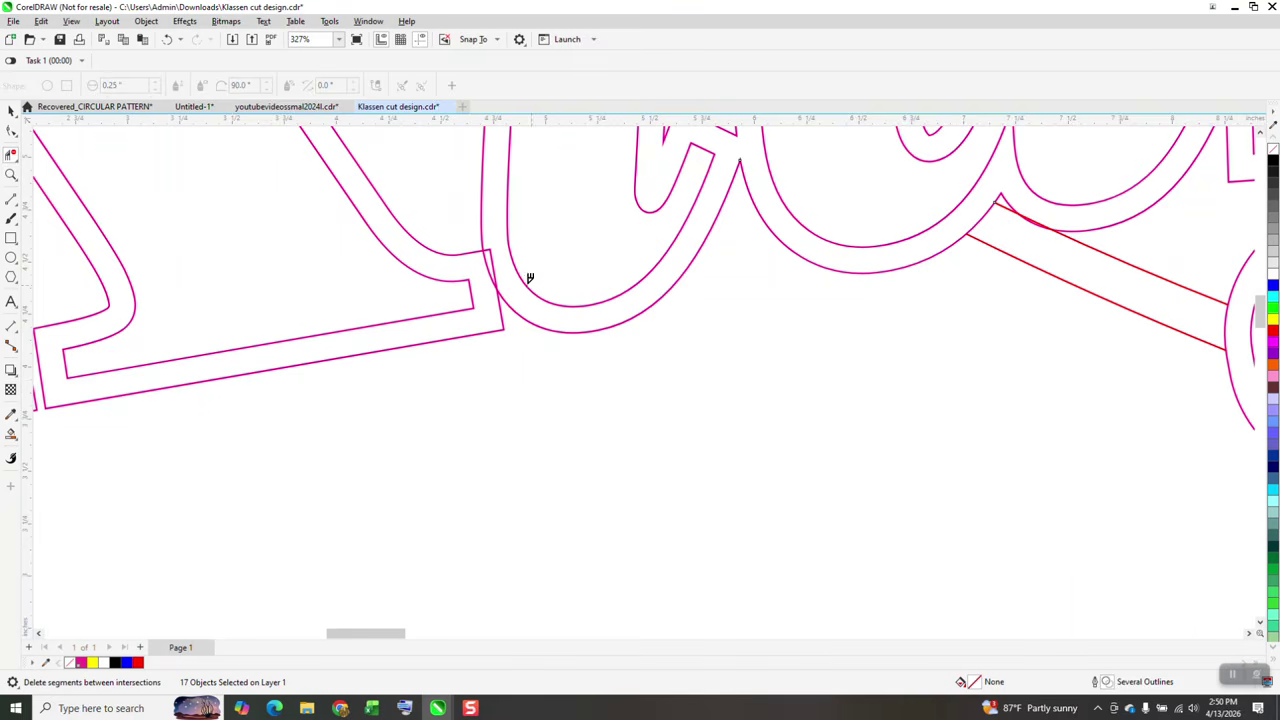
{"action": "left_click", "coordinate": [496, 272]}
{"action": "scroll", "coordinate": [481, 347], "scroll_direction": "down", "scroll_amount": 3}
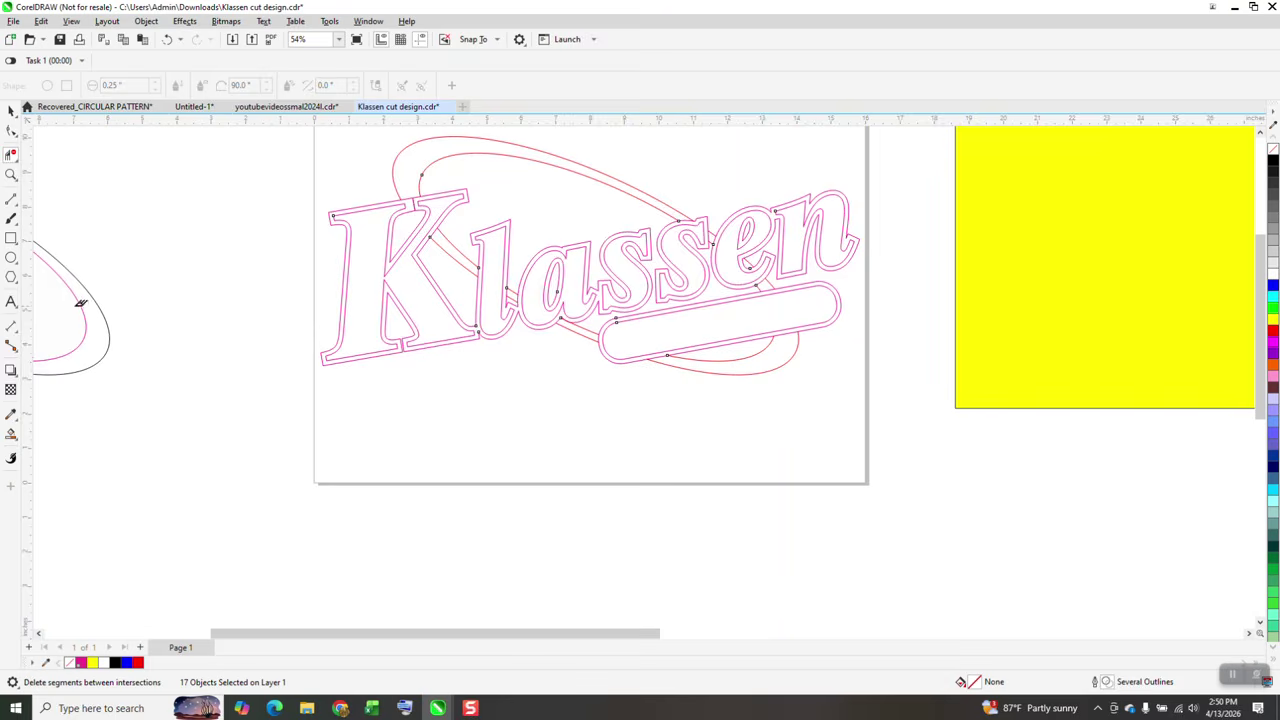
Move the yellow rectangle 20 inches left so it sits behind the logo outlines
{"action": "scroll", "coordinate": [620, 318], "scroll_direction": "down", "scroll_amount": 1}
{"action": "left_click", "coordinate": [12, 113]}
{"action": "left_click", "coordinate": [889, 280]}
{"action": "key", "text": "p"}
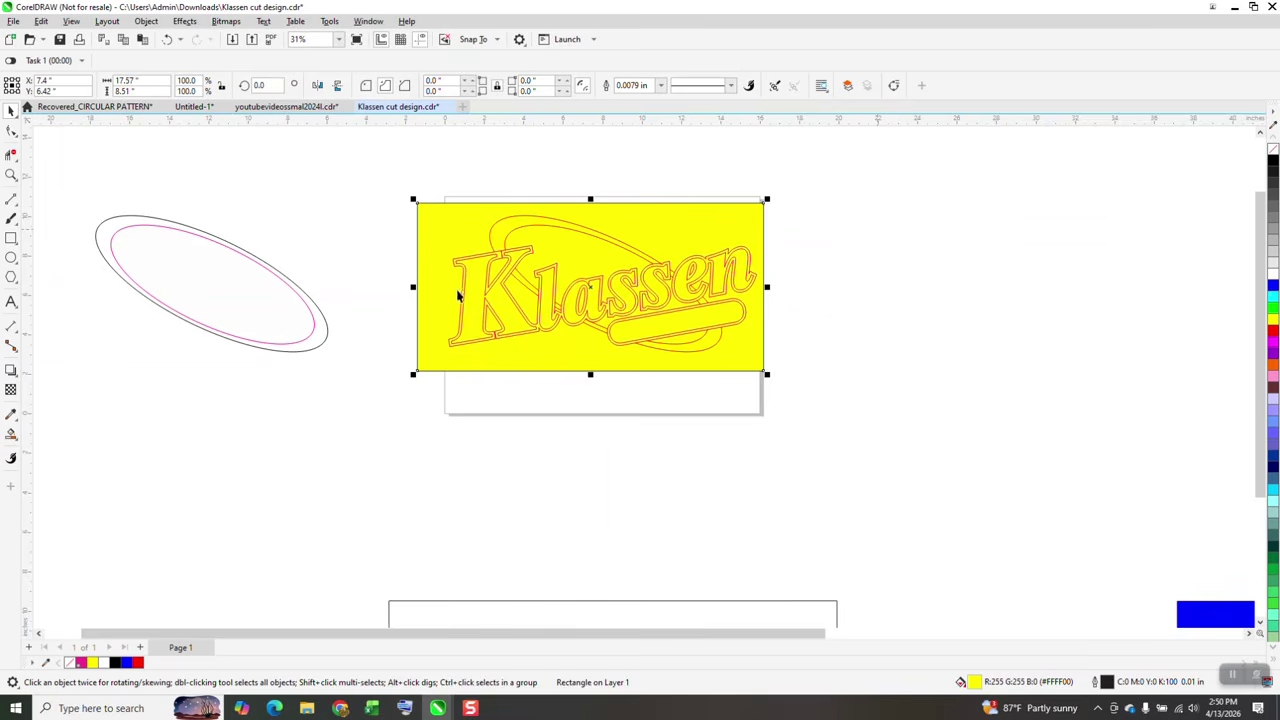
Smart-fill the border bands around the Klassen letters, the counters of the a and e, and the bar with white
{"action": "left_click", "coordinate": [11, 174]}
{"action": "left_click", "coordinate": [450, 296]}
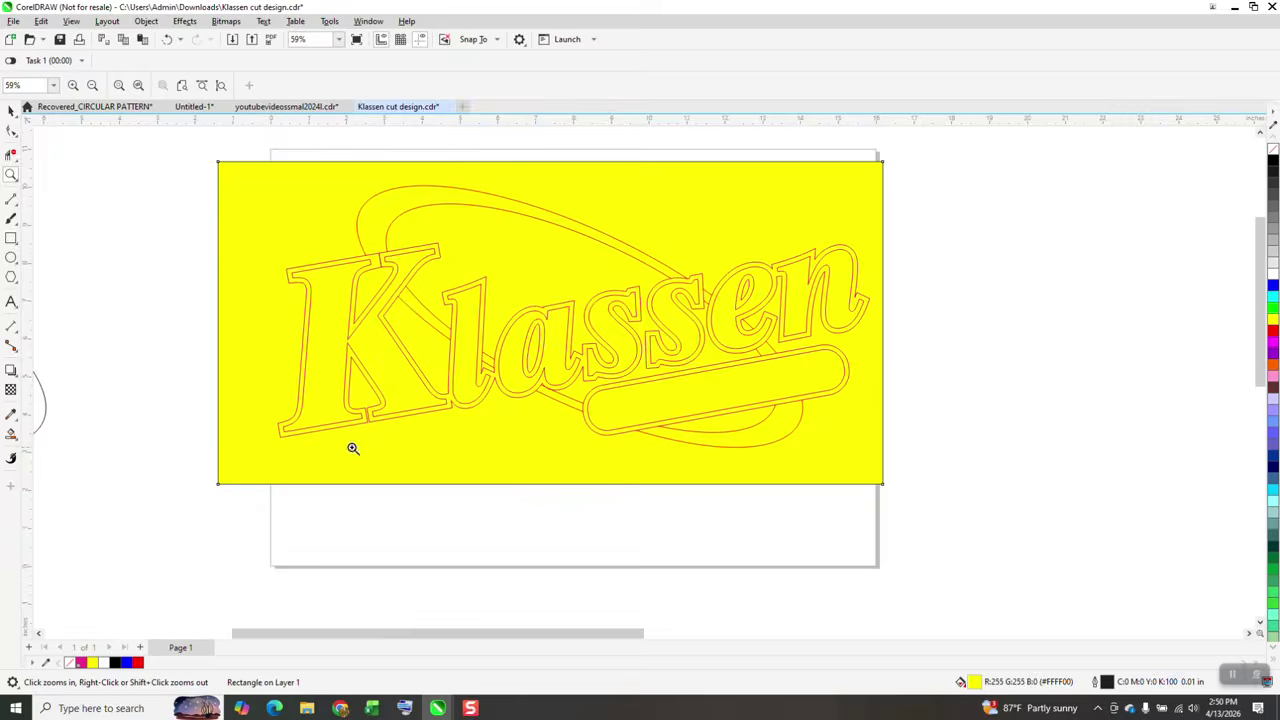
{"action": "left_click", "coordinate": [11, 433]}
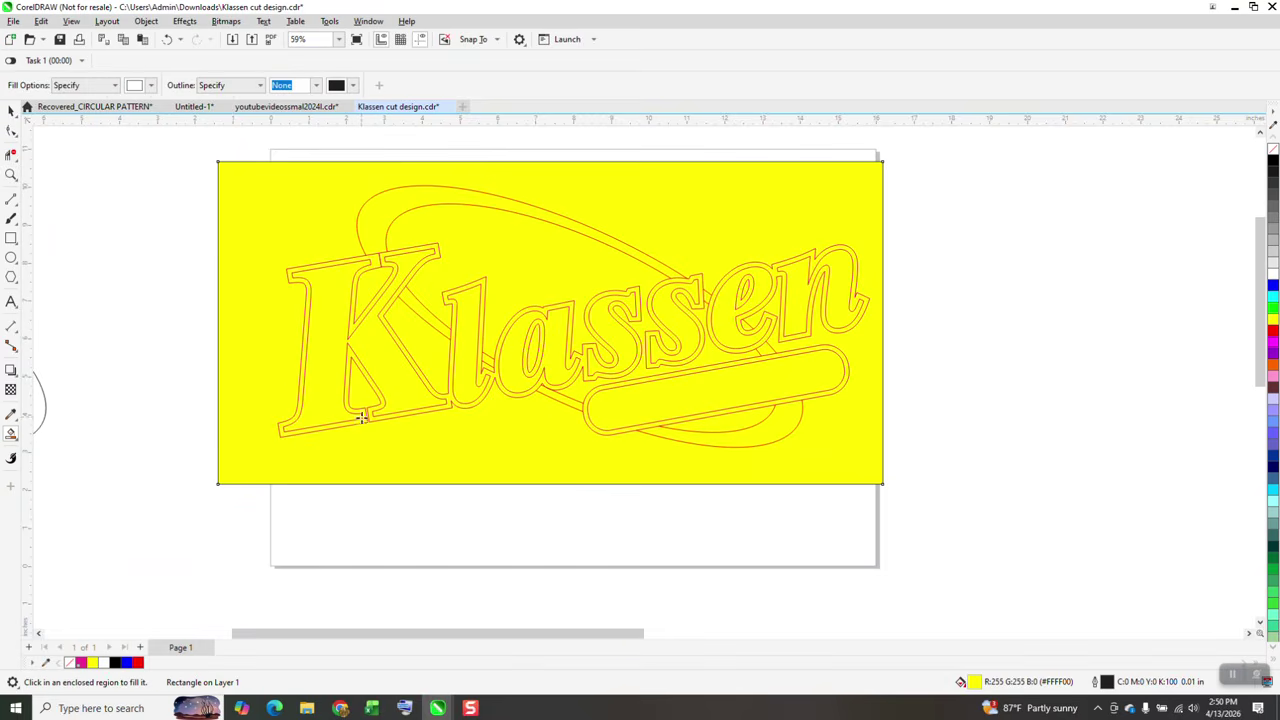
{"action": "left_click", "coordinate": [411, 363]}
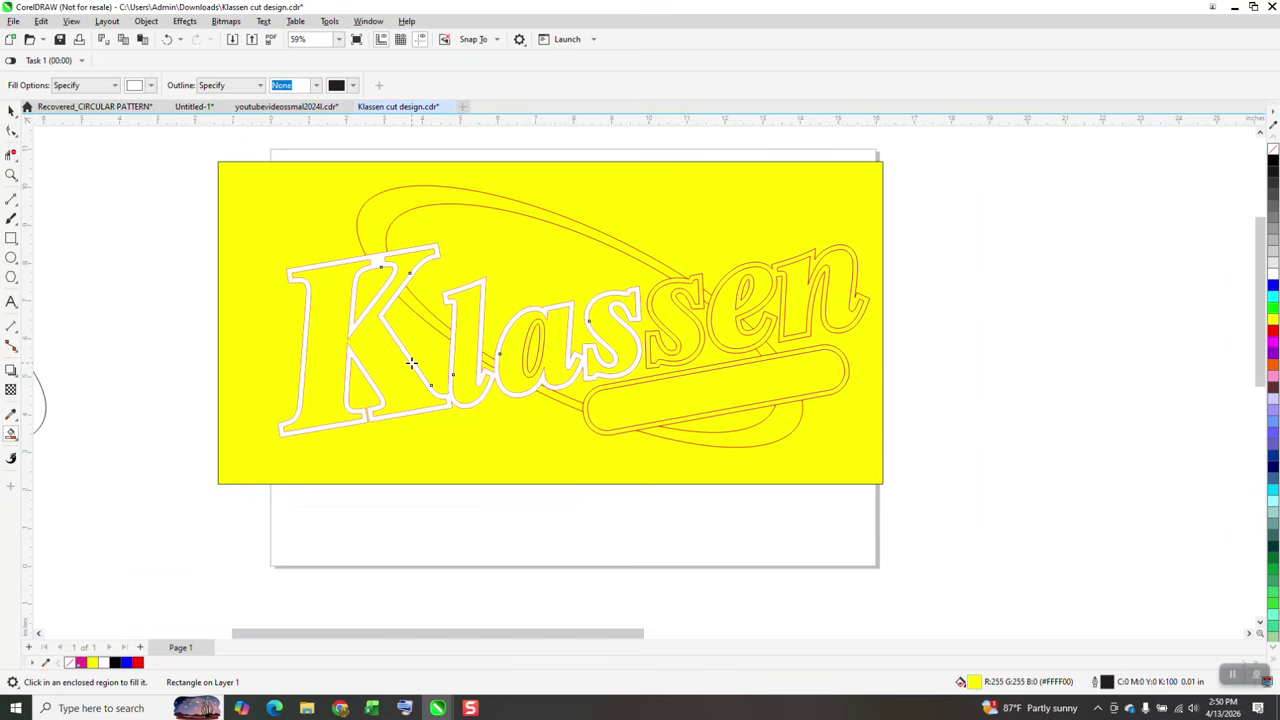
{"action": "left_click", "coordinate": [540, 333]}
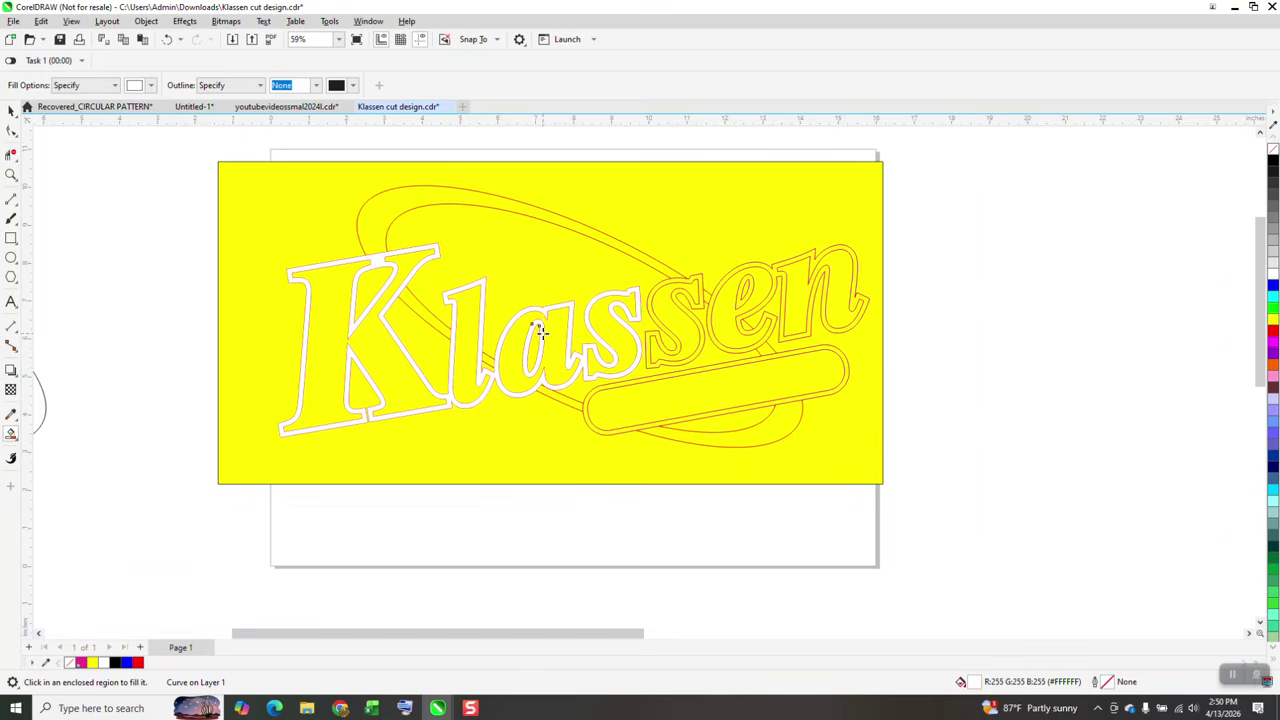
{"action": "left_click", "coordinate": [699, 279]}
{"action": "left_click", "coordinate": [750, 265]}
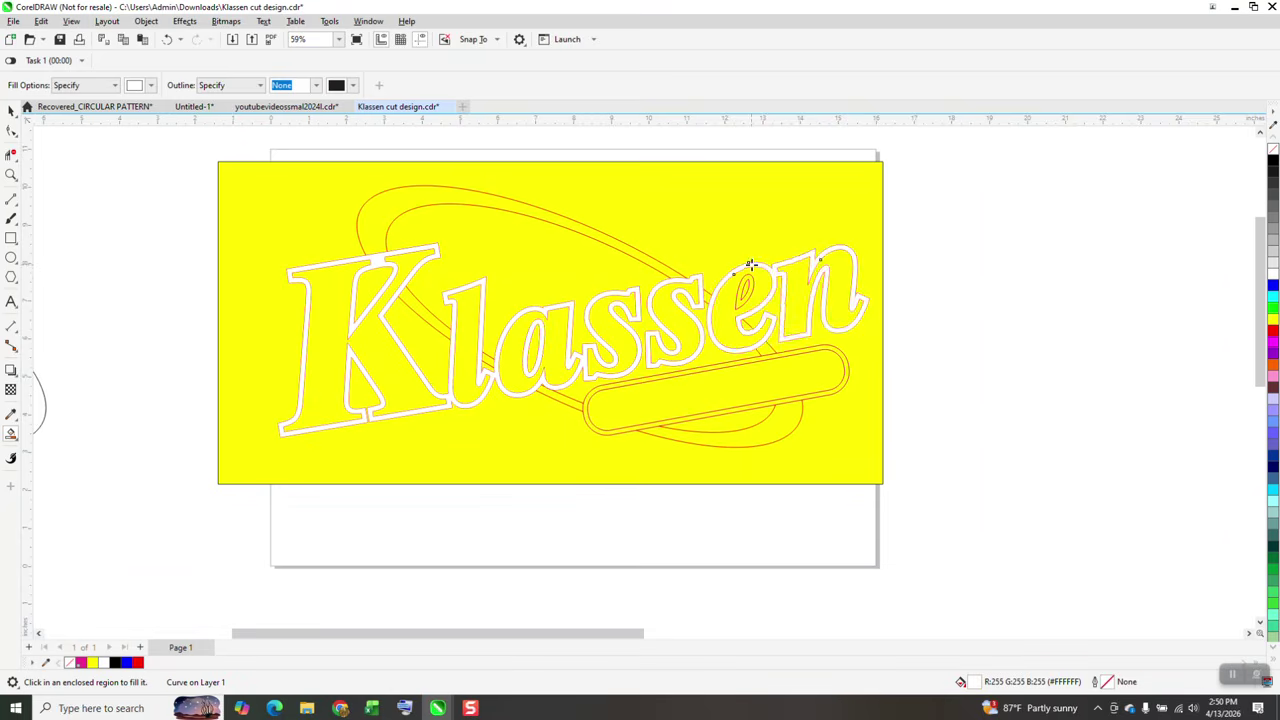
{"action": "left_click", "coordinate": [749, 291]}
{"action": "left_click", "coordinate": [800, 351]}
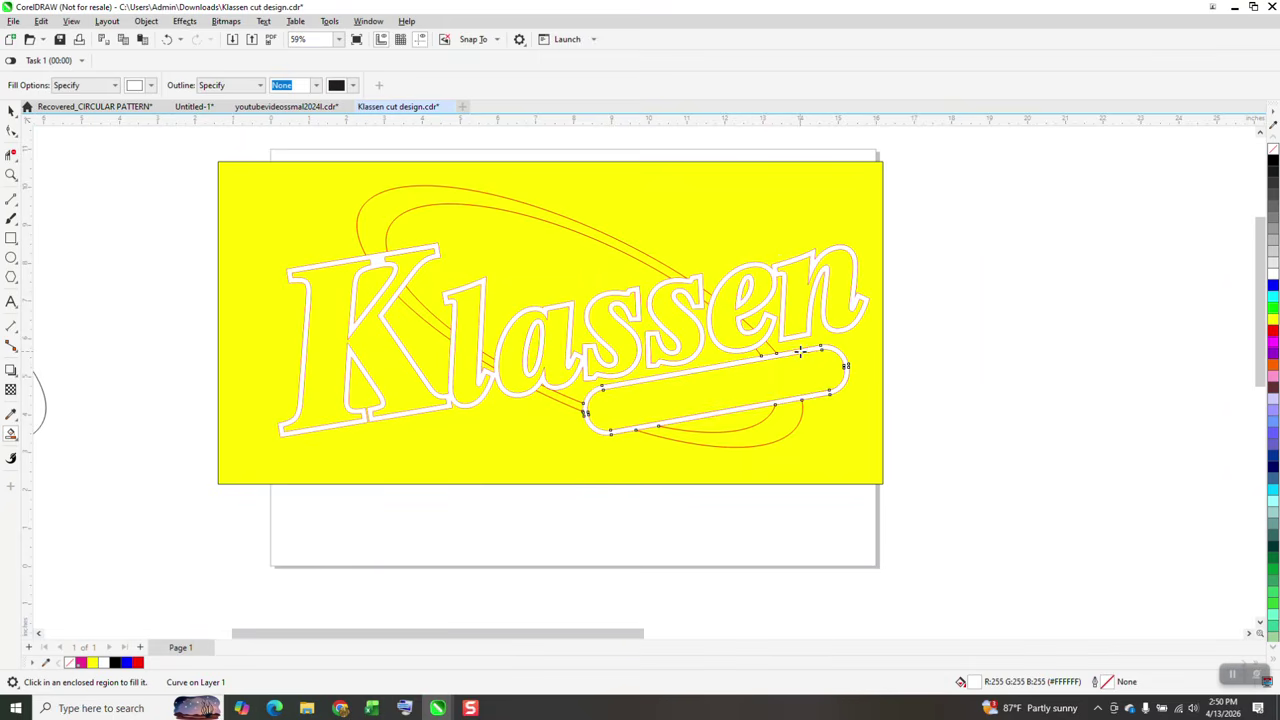
Smart-fill the remaining areas inside the inner ellipse, above and below the bar, and the counter of the a with white
{"action": "left_click", "coordinate": [754, 417]}
{"action": "left_click", "coordinate": [714, 357]}
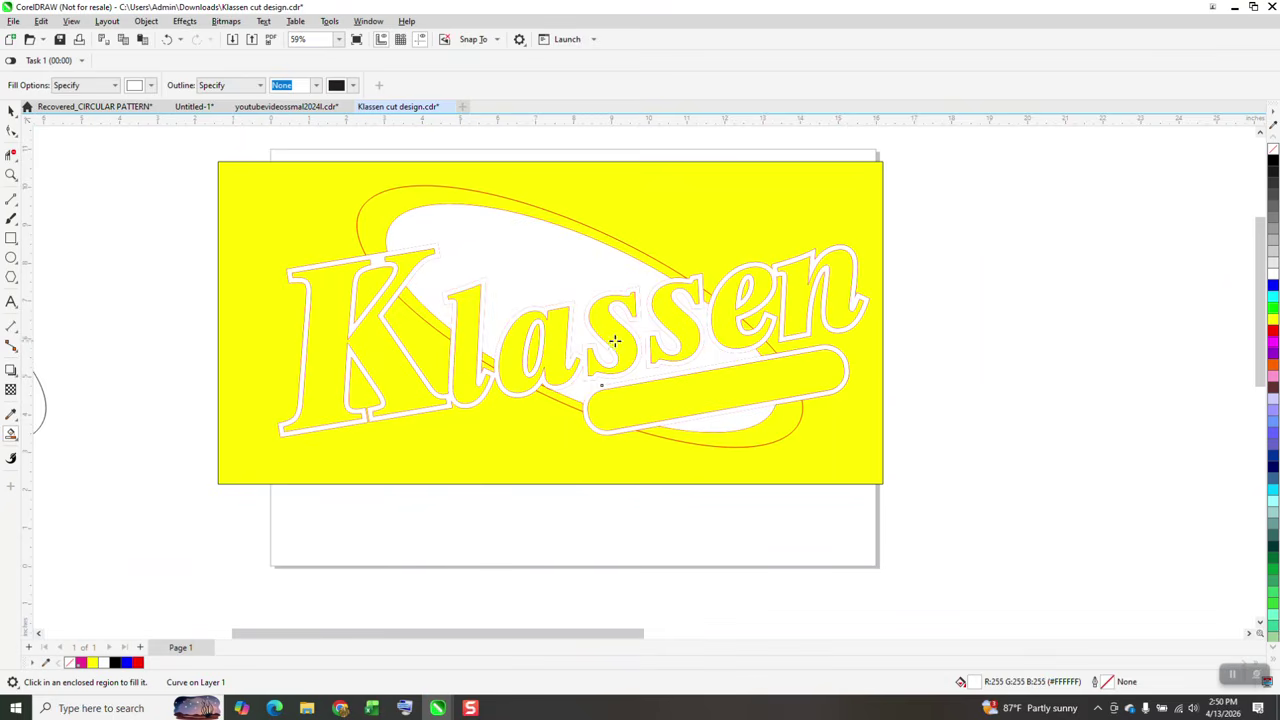
{"action": "left_click", "coordinate": [535, 345]}
Smart-fill the Klassen letters and the bar beneath them with black
{"action": "left_click", "coordinate": [152, 87]}
{"action": "left_click", "coordinate": [144, 153]}
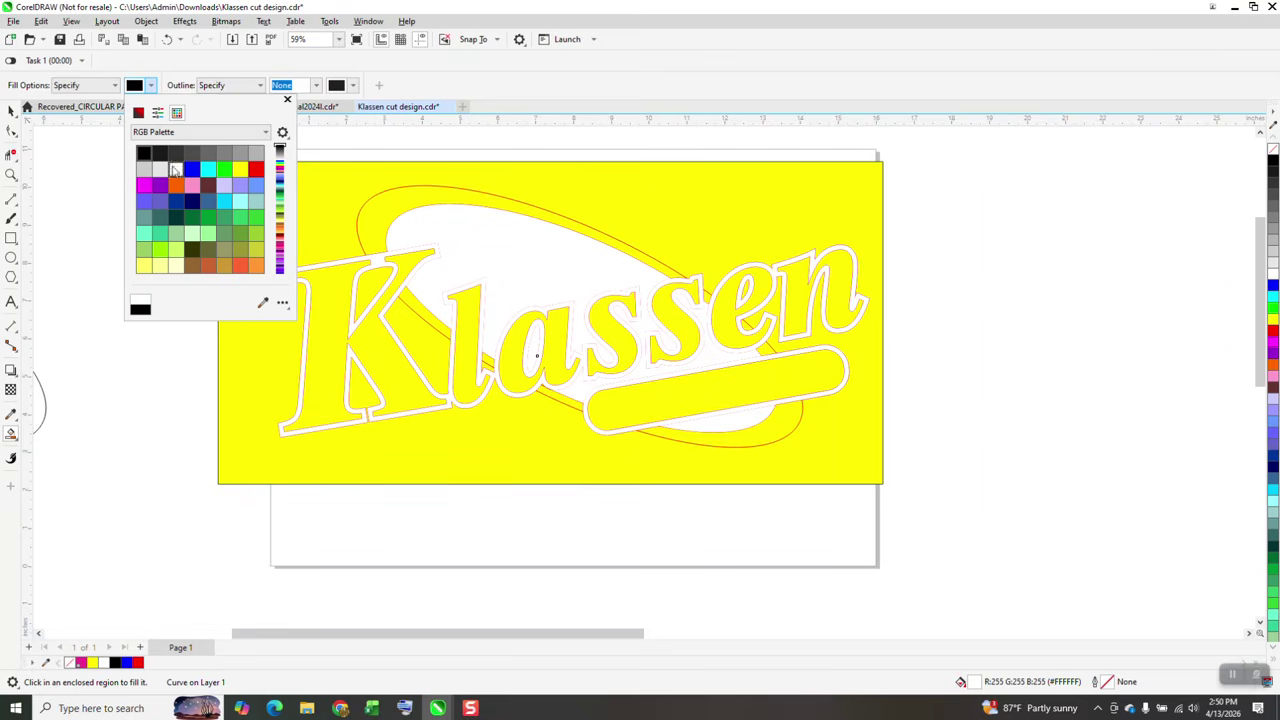
{"action": "left_click", "coordinate": [346, 298]}
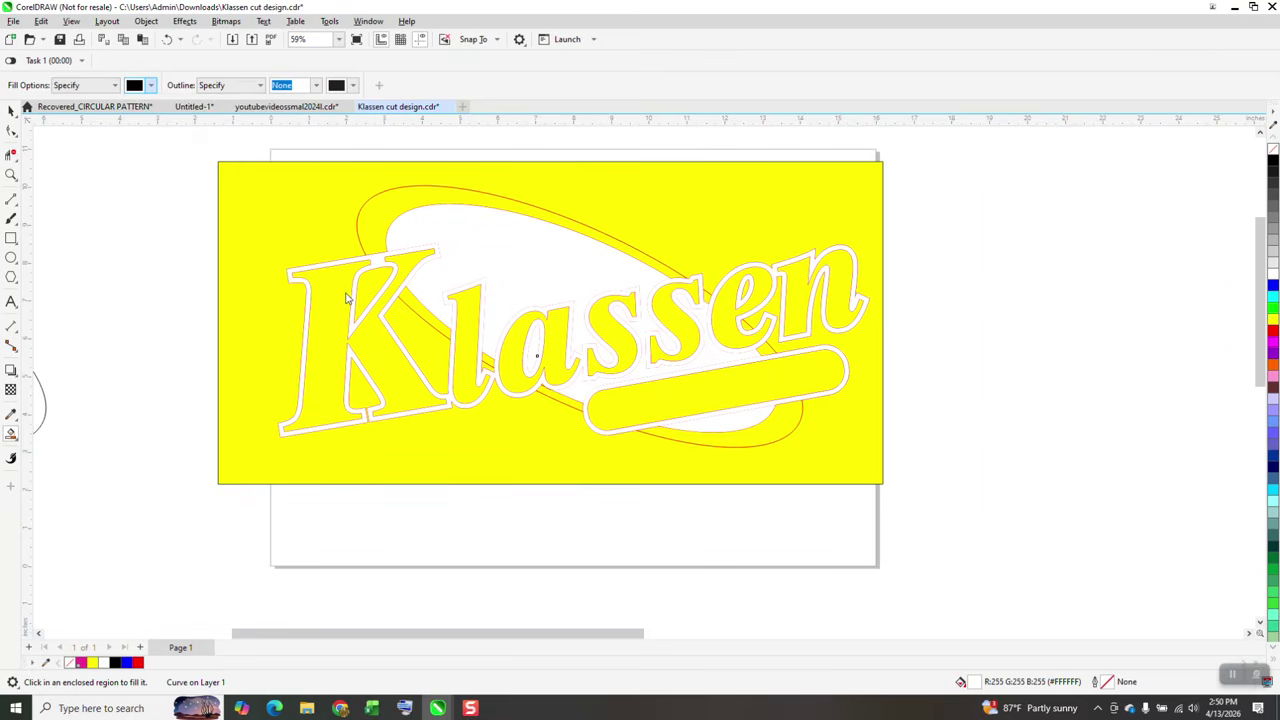
{"action": "left_click", "coordinate": [346, 298]}
{"action": "left_click", "coordinate": [464, 320]}
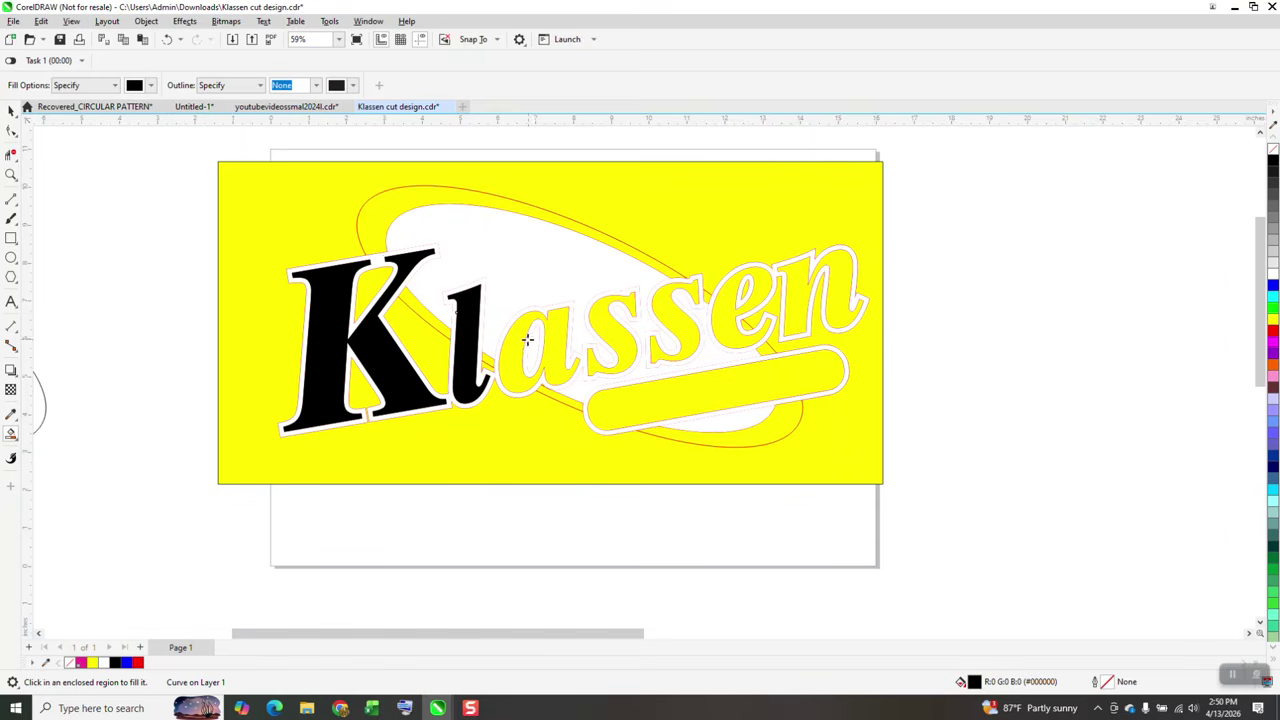
{"action": "left_click", "coordinate": [521, 342]}
{"action": "left_click", "coordinate": [604, 330]}
{"action": "left_click", "coordinate": [664, 328]}
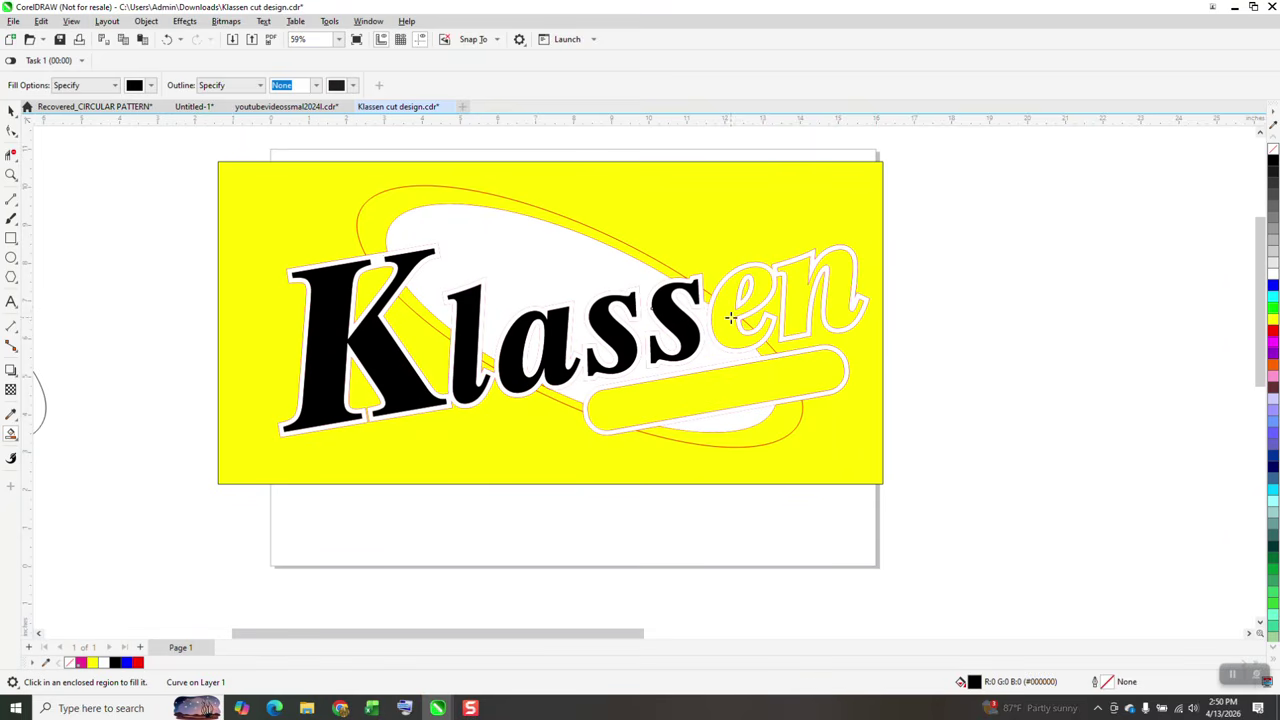
{"action": "left_click", "coordinate": [738, 318]}
{"action": "left_click", "coordinate": [796, 297]}
{"action": "left_click", "coordinate": [801, 364]}
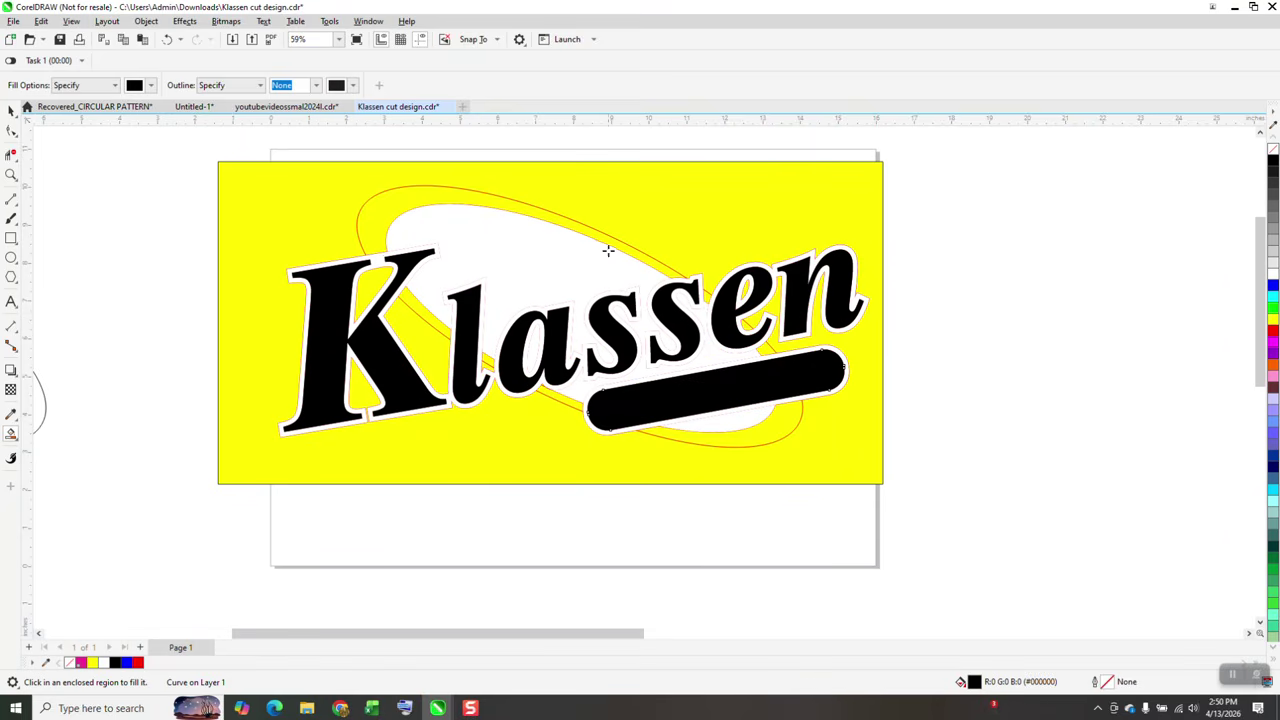
Smart-fill the visible segments of the elliptical ring behind the lettering with black
{"action": "left_click", "coordinate": [593, 236]}
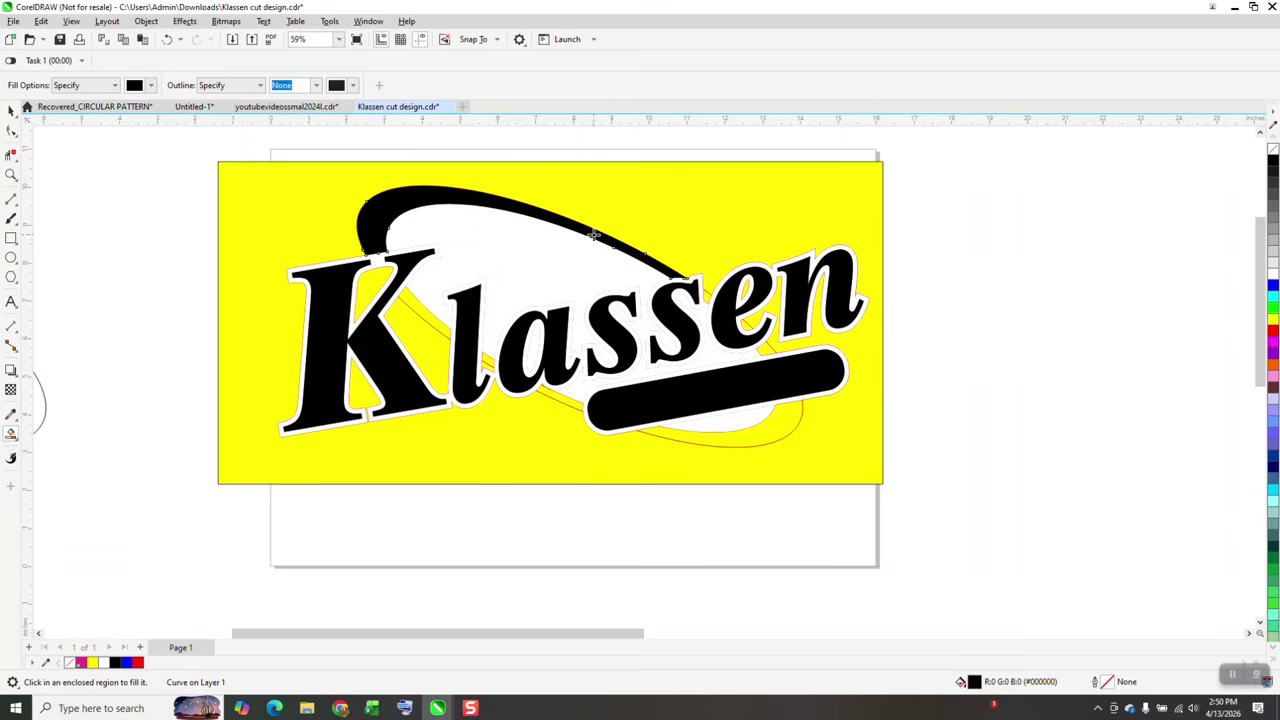
{"action": "left_click", "coordinate": [423, 300]}
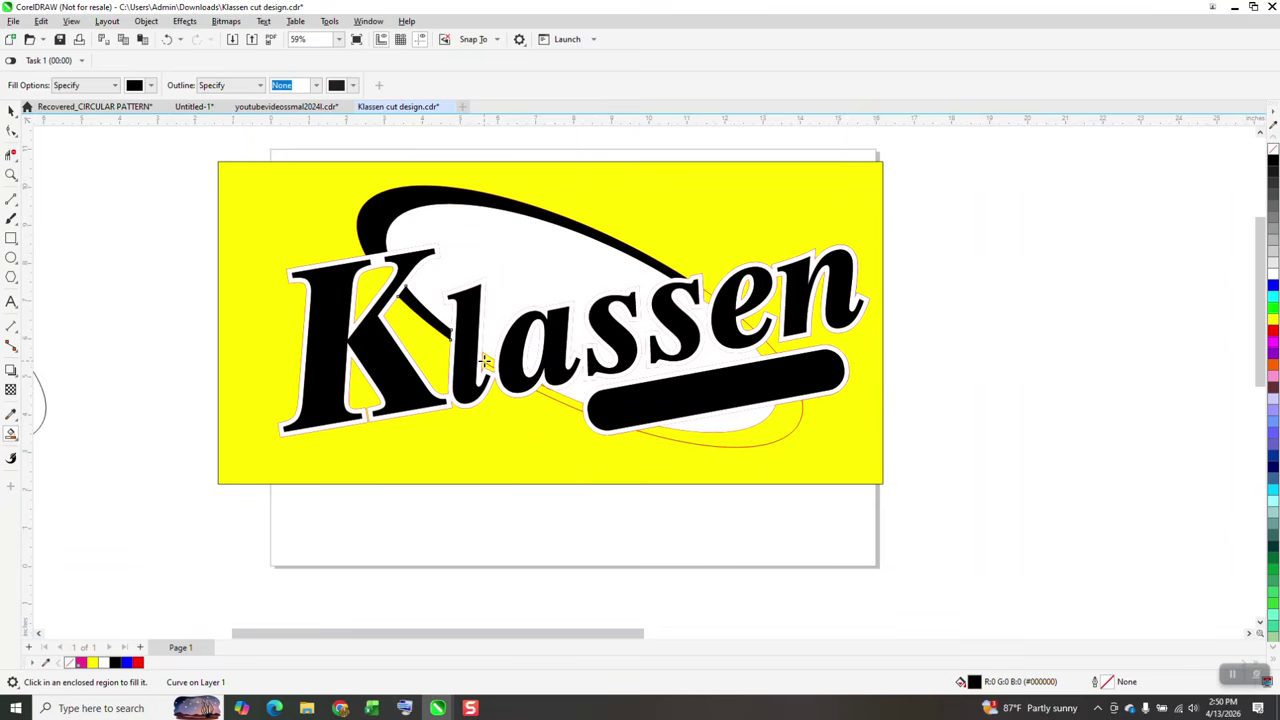
{"action": "left_click", "coordinate": [688, 438]}
{"action": "left_click", "coordinate": [765, 352]}
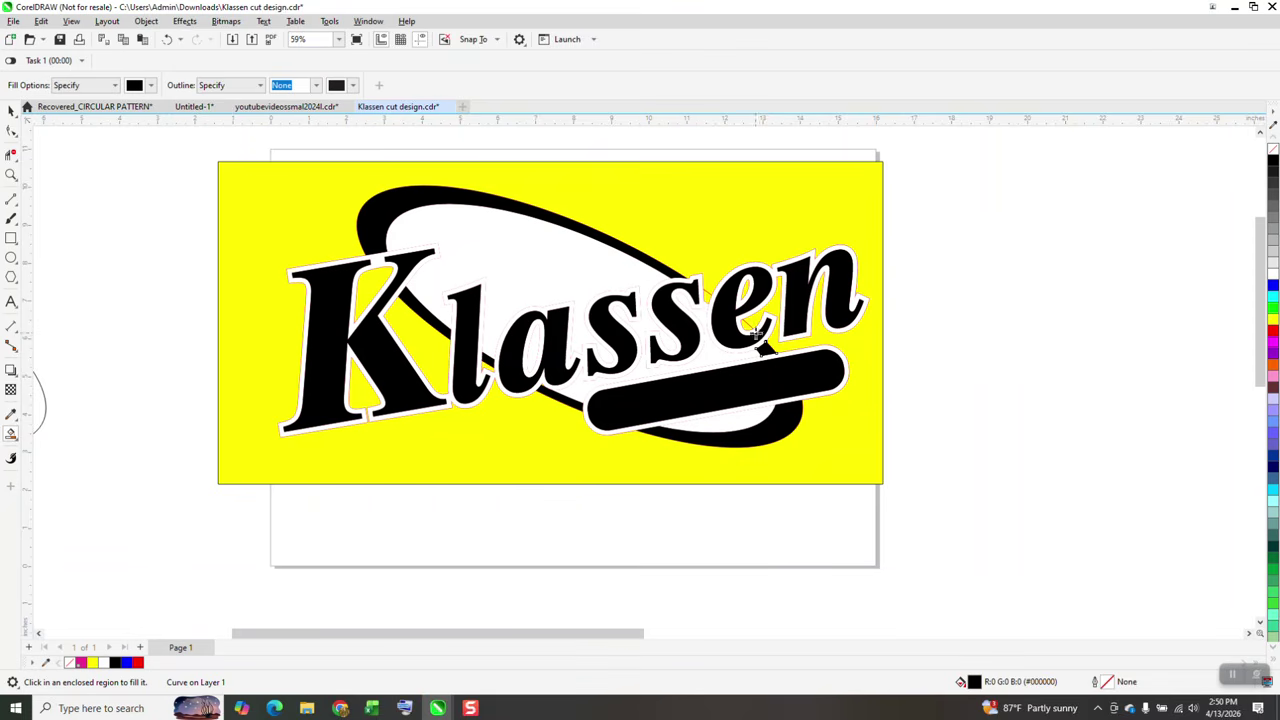
{"action": "left_click", "coordinate": [748, 327]}
{"action": "left_click", "coordinate": [707, 295]}
Give the white inner-ellipse area behind the lettering a red outline
{"action": "left_click", "coordinate": [11, 174]}
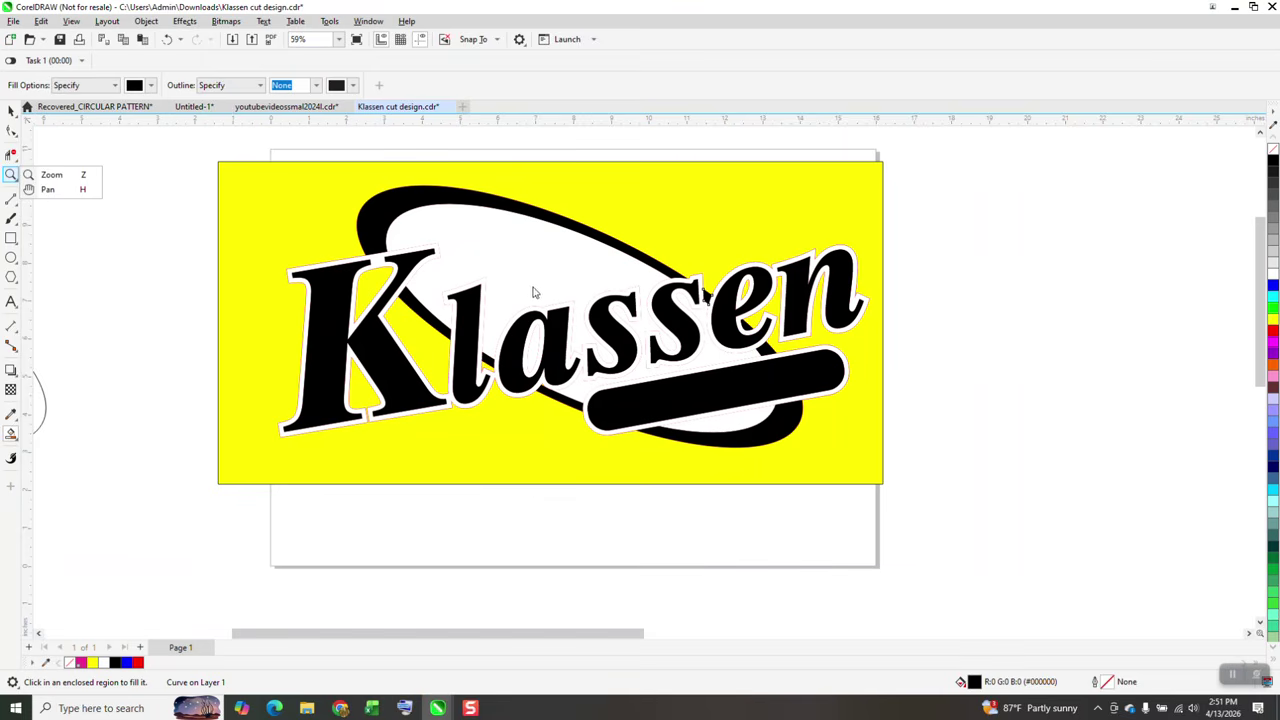
{"action": "left_click", "coordinate": [48, 175]}
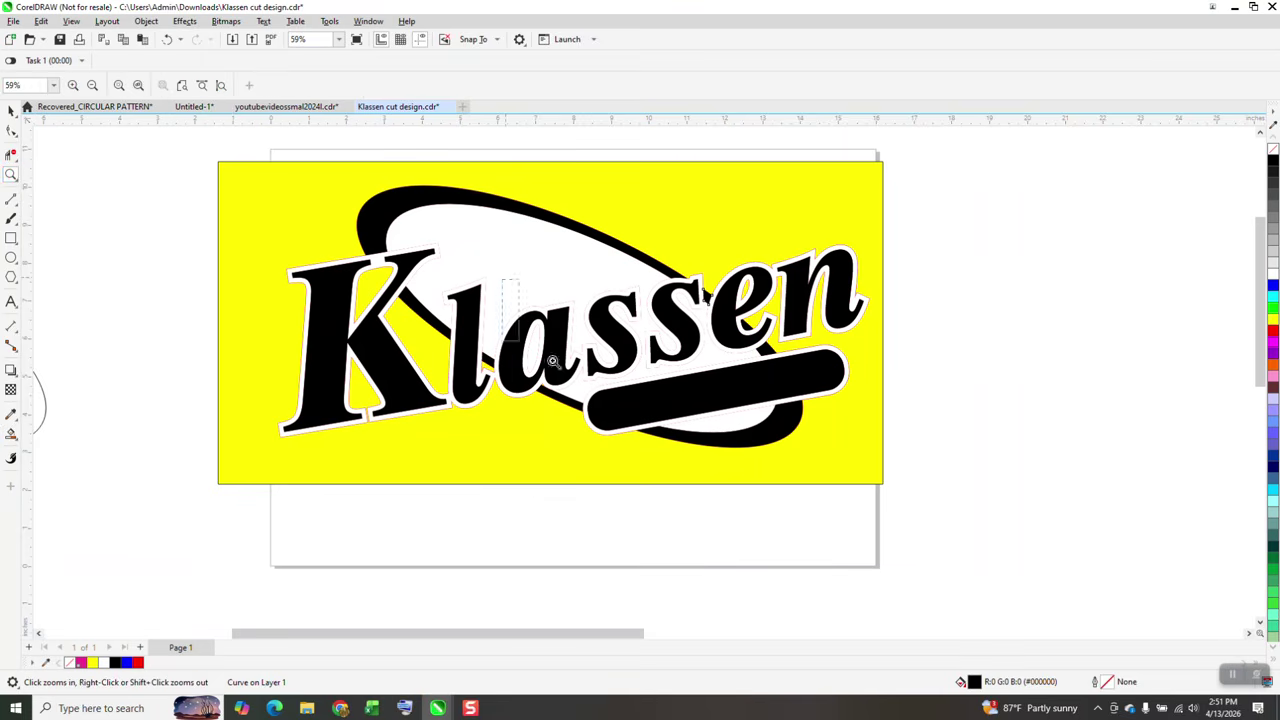
{"action": "left_click", "coordinate": [685, 355]}
{"action": "scroll", "coordinate": [723, 391], "scroll_direction": "down", "scroll_amount": 1}
{"action": "left_click", "coordinate": [11, 110]}
{"action": "left_click", "coordinate": [412, 265]}
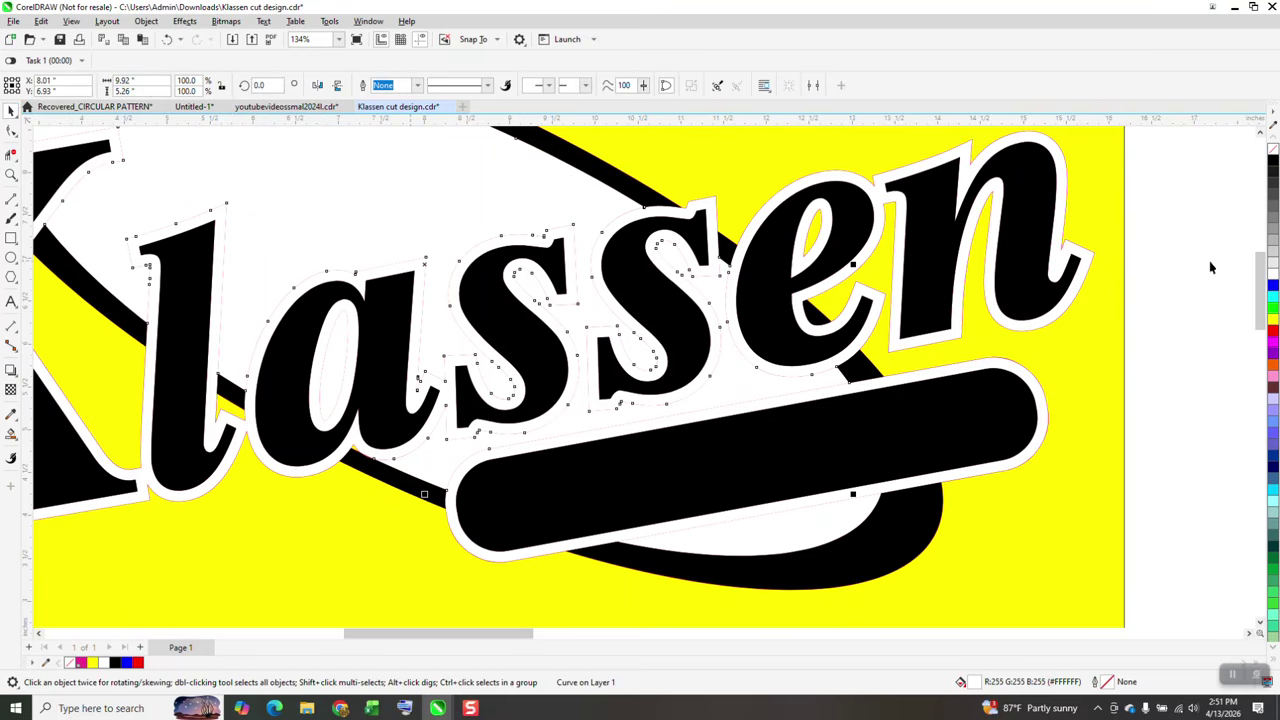
{"action": "right_click", "coordinate": [1273, 331]}
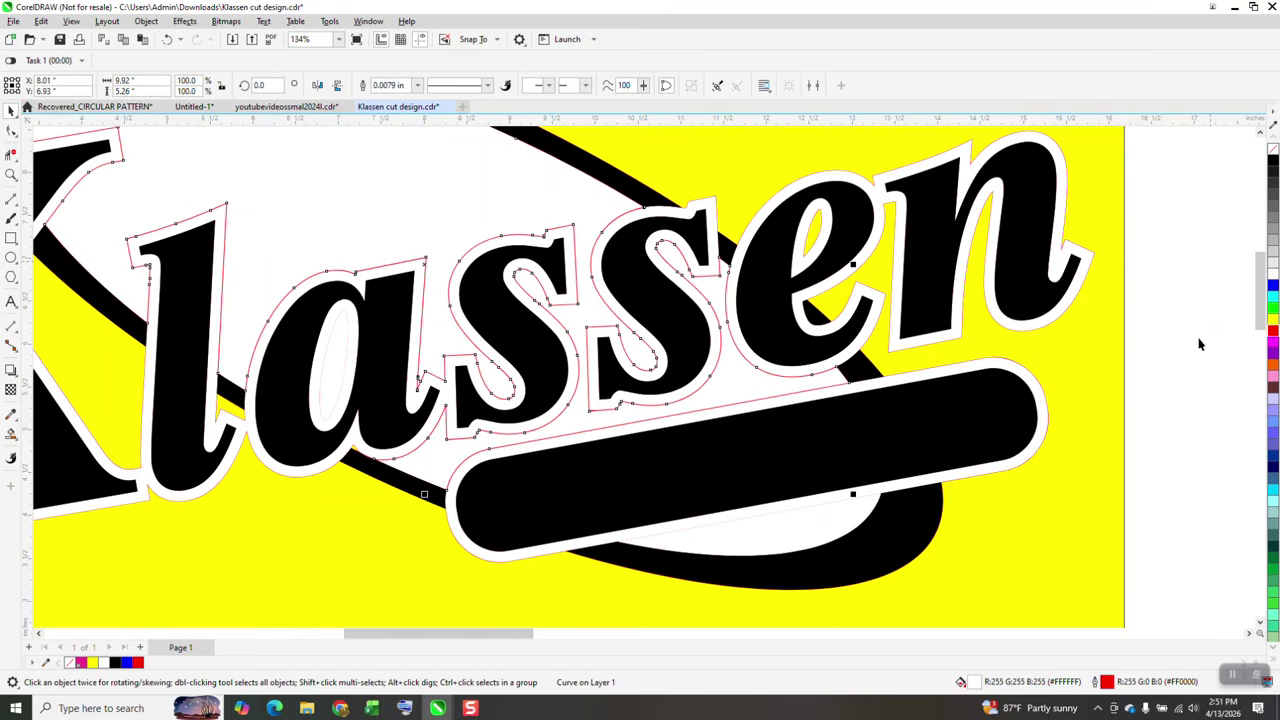
Give the white counter shape inside the letter a a yellow outline
{"action": "left_click", "coordinate": [338, 318]}
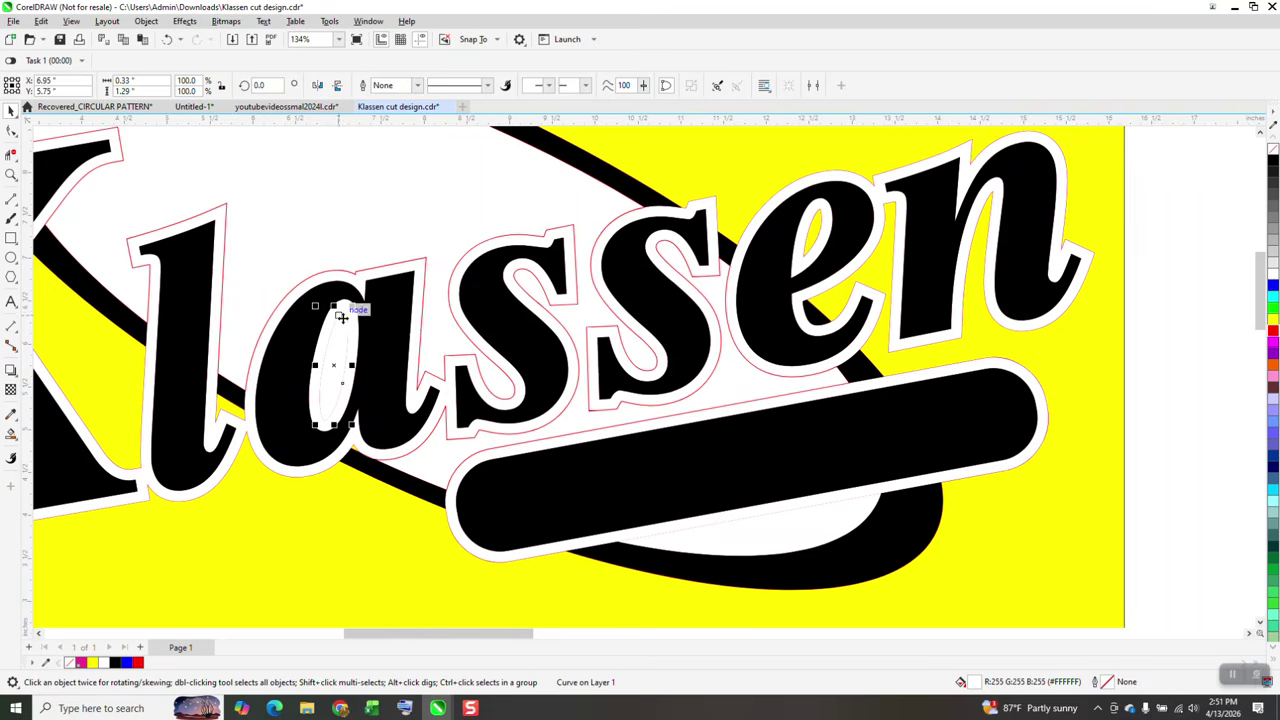
{"action": "right_click", "coordinate": [1273, 319]}
{"action": "scroll", "coordinate": [1050, 300], "scroll_direction": "down", "scroll_amount": 1}
{"action": "scroll", "coordinate": [873, 257], "scroll_direction": "down", "scroll_amount": 2}
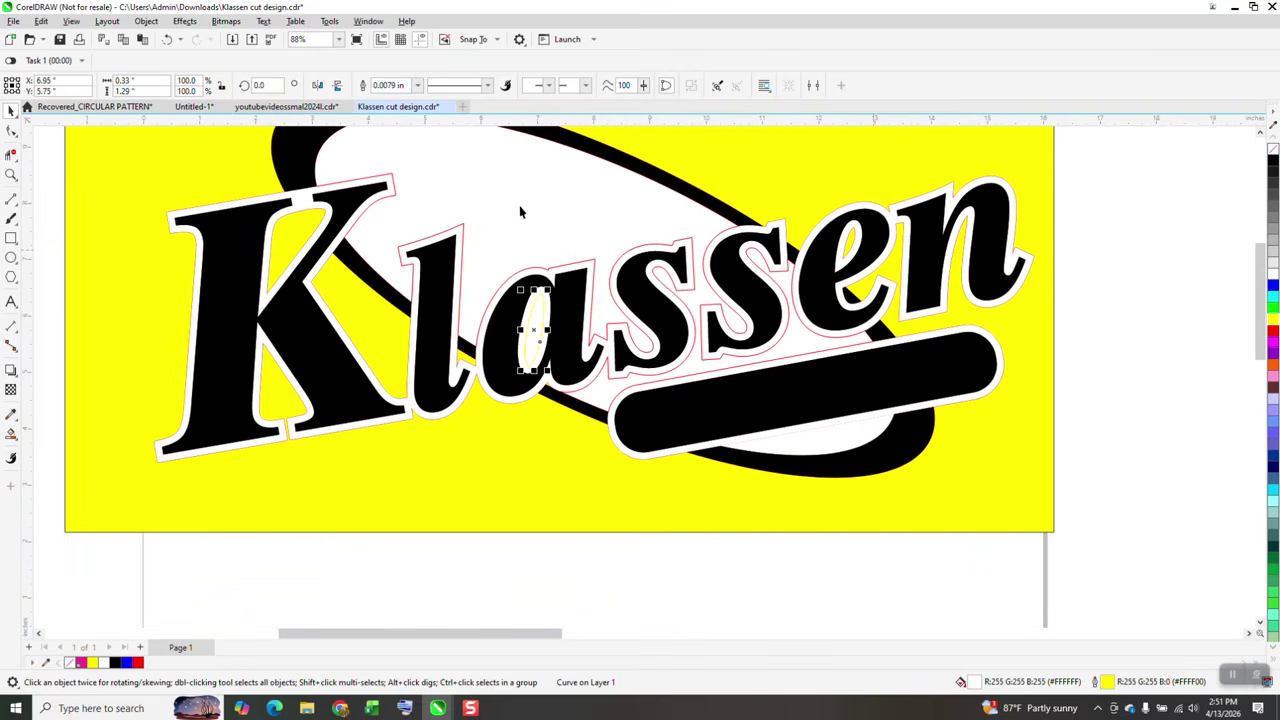
{"action": "scroll", "coordinate": [560, 365], "scroll_direction": "down", "scroll_amount": 1}
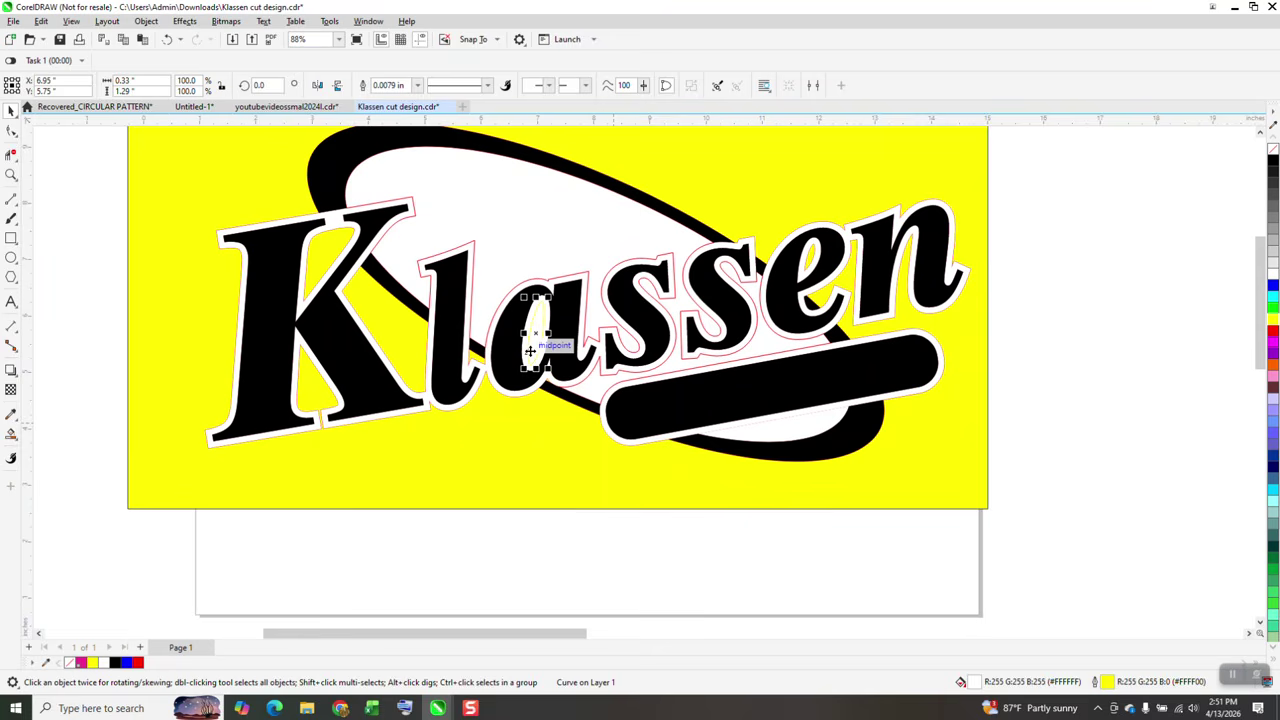
{"action": "left_click", "coordinate": [1108, 235]}
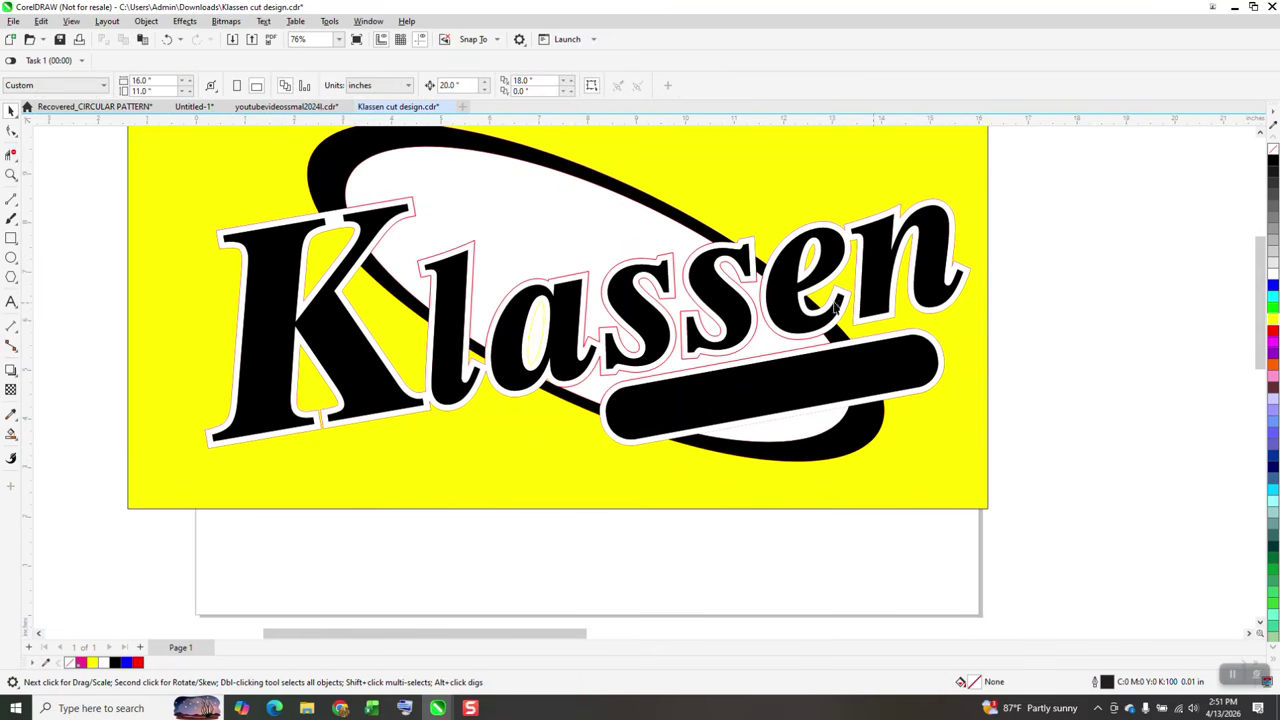
{"action": "left_click", "coordinate": [545, 330]}
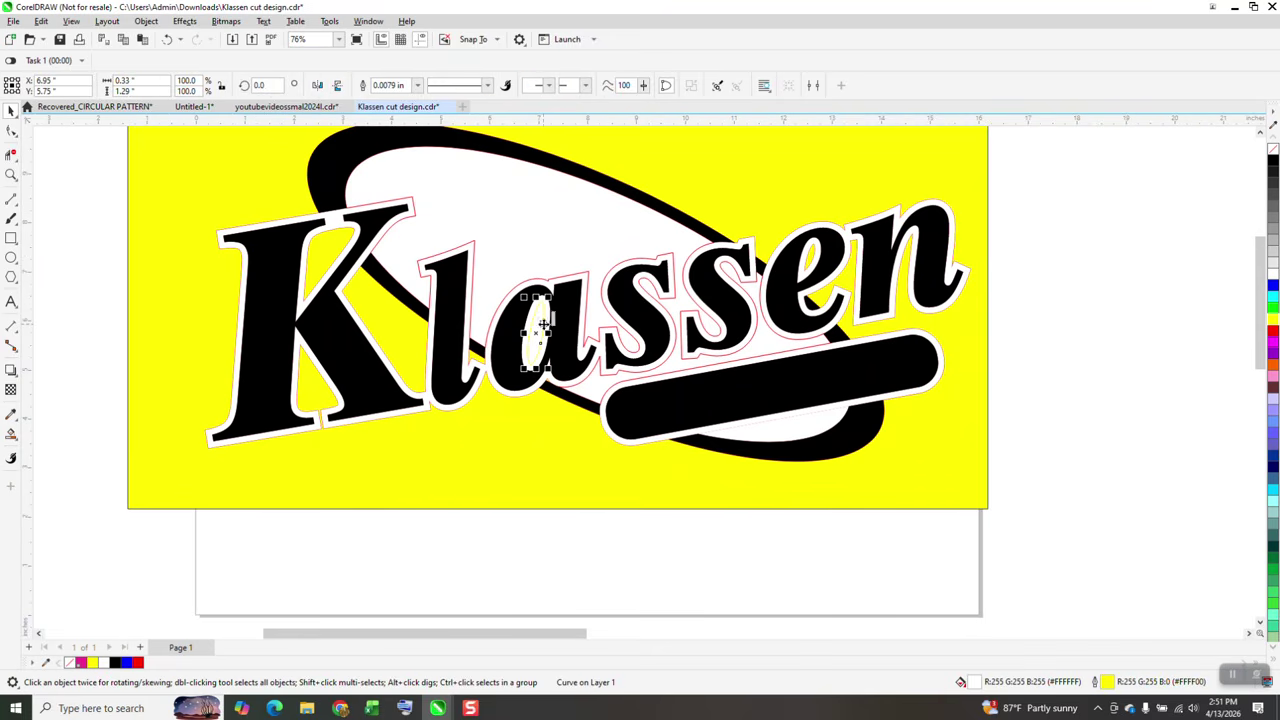
{"action": "left_click", "coordinate": [1208, 332]}
Delete the two spare ellipses lying beside the yellow logo panel
{"action": "scroll", "coordinate": [1148, 350], "scroll_direction": "down", "scroll_amount": 3}
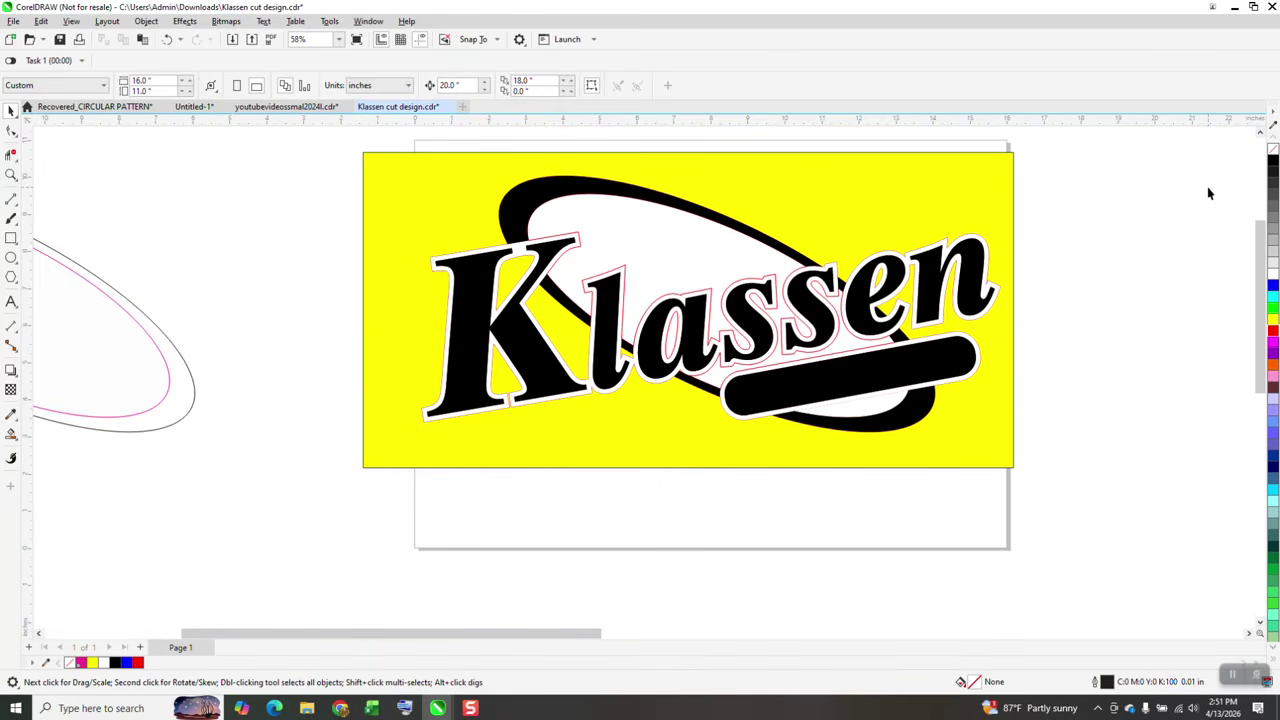
{"action": "scroll", "coordinate": [1207, 186], "scroll_direction": "left", "scroll_amount": 3}
{"action": "left_click_drag", "start_coordinate": [86, 163], "coordinate": [490, 412]}
{"action": "key", "text": "Delete"}
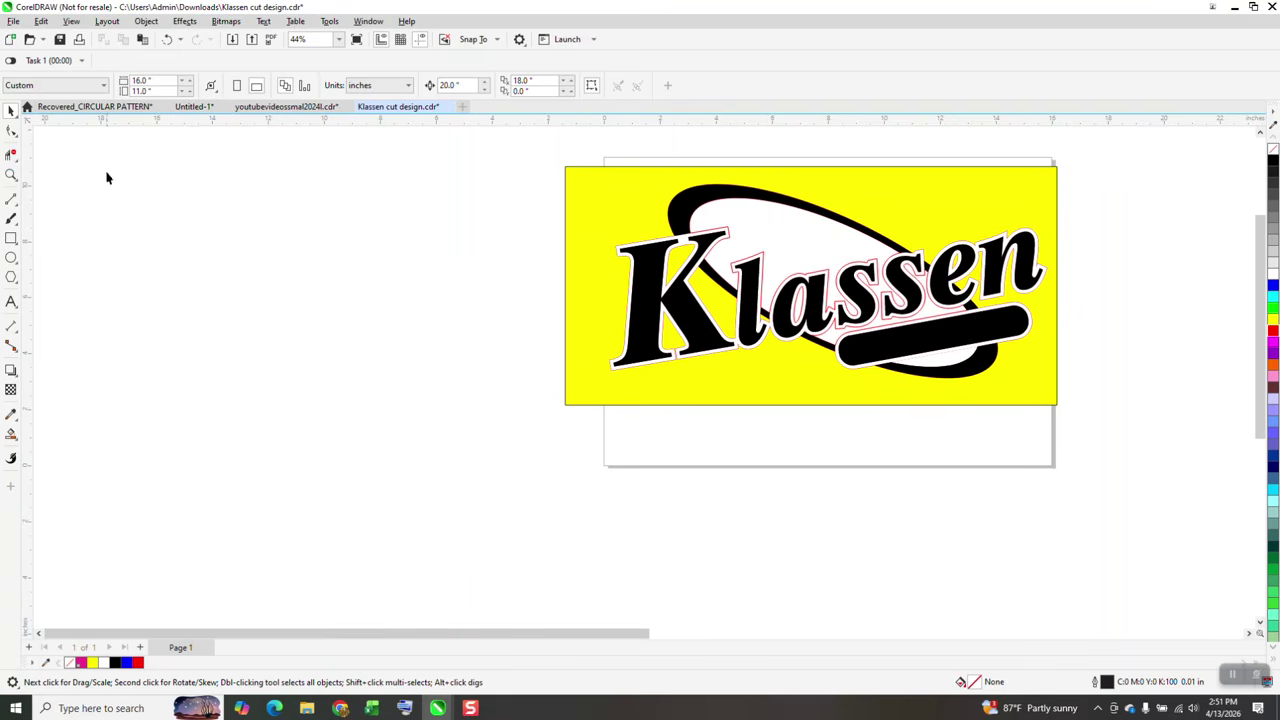
Undo the ellipse deletion, the outline colours and all black fills, back to the white-filled stage
{"action": "left_click", "coordinate": [168, 39]}
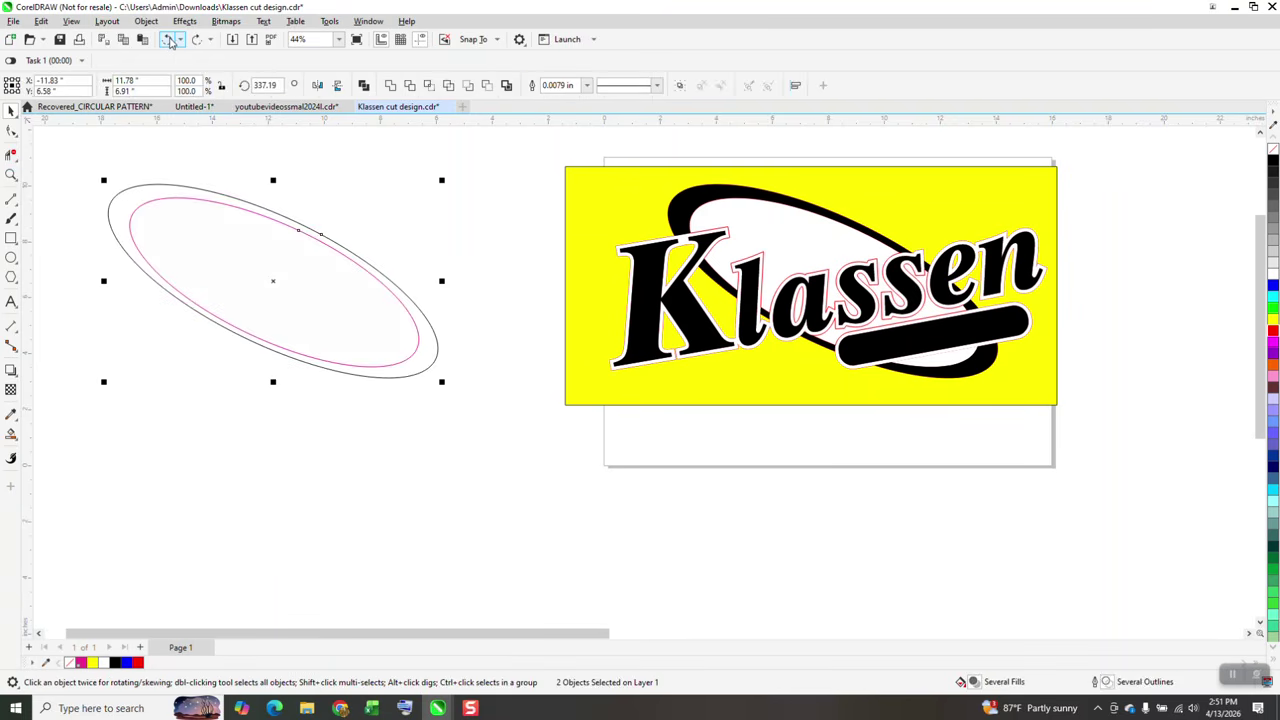
{"action": "left_click", "coordinate": [168, 39]}
{"action": "left_click", "coordinate": [168, 39]}
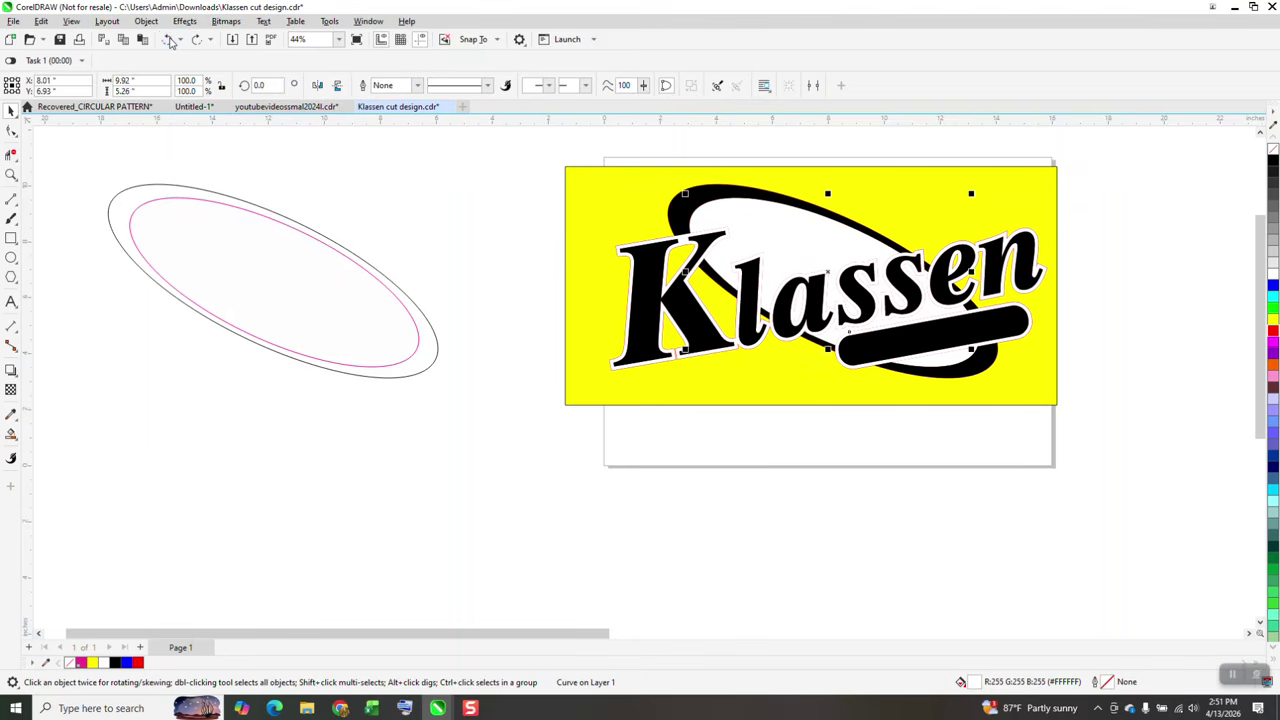
{"action": "left_click", "coordinate": [168, 39]}
{"action": "left_click", "coordinate": [168, 39]}
{"action": "left_click", "coordinate": [168, 39]}
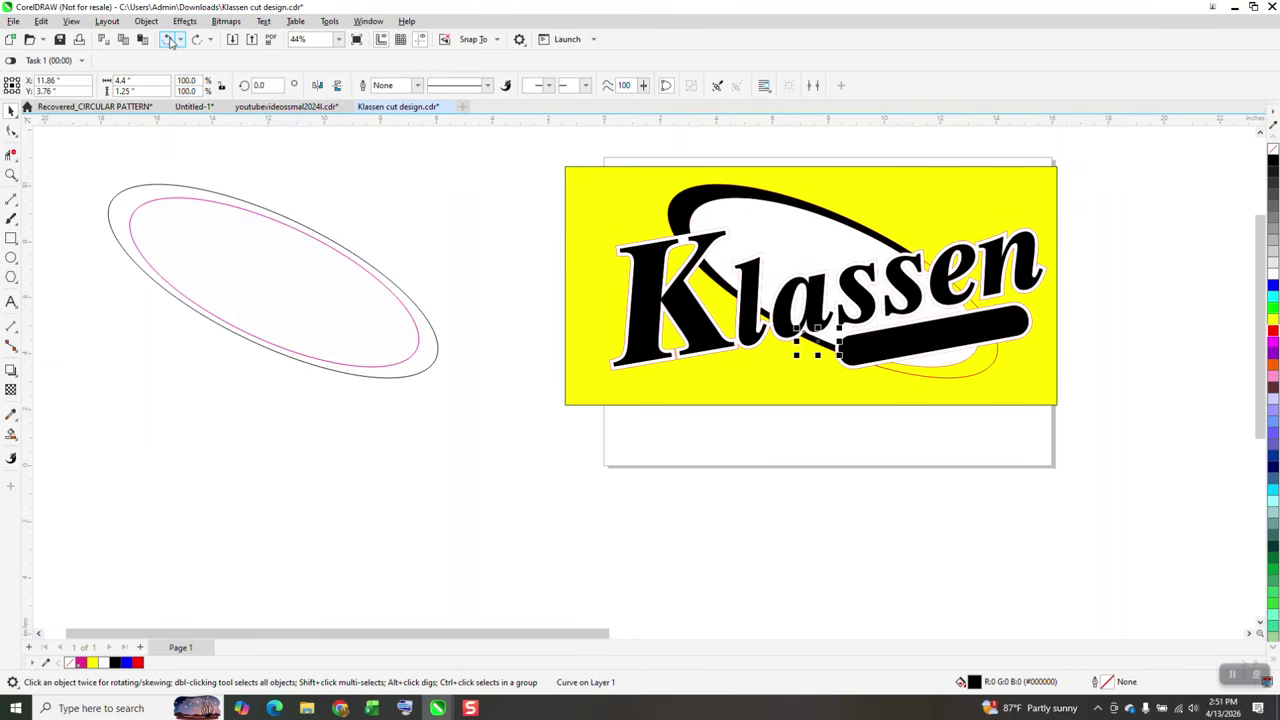
{"action": "left_click", "coordinate": [168, 39]}
{"action": "left_click", "coordinate": [168, 39]}
{"action": "left_click", "coordinate": [168, 39]}
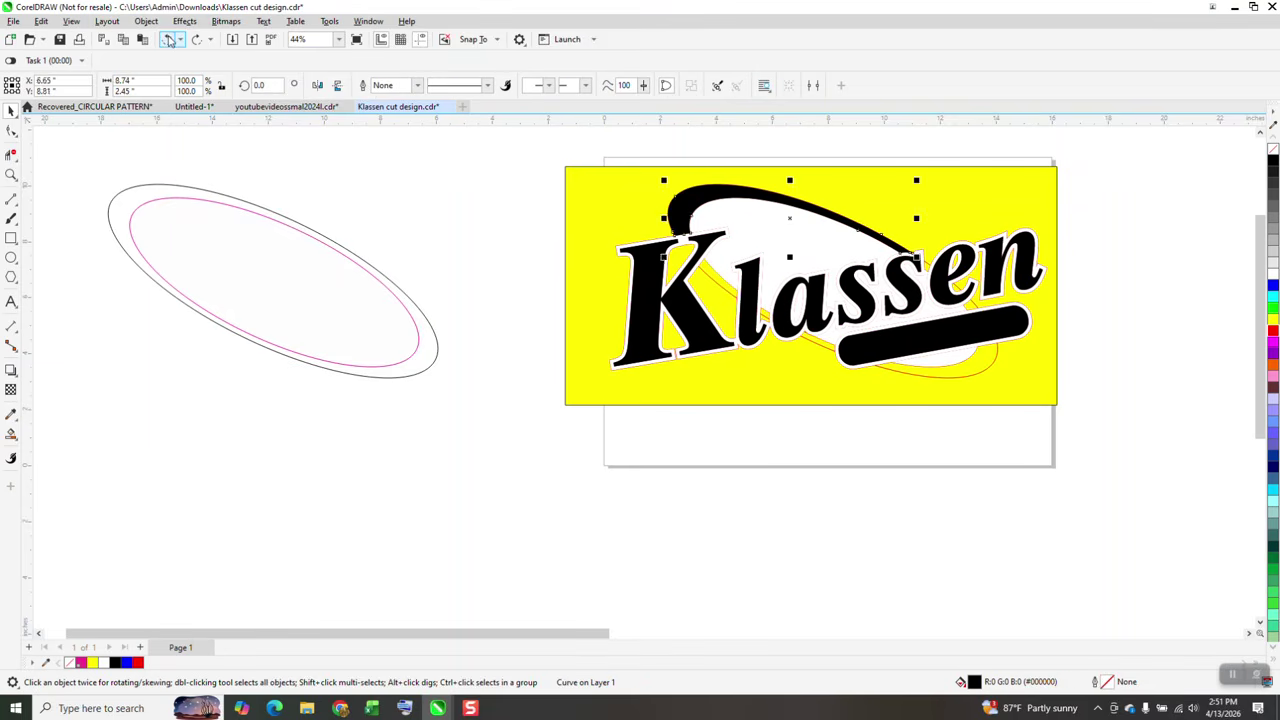
{"action": "left_click", "coordinate": [168, 39]}
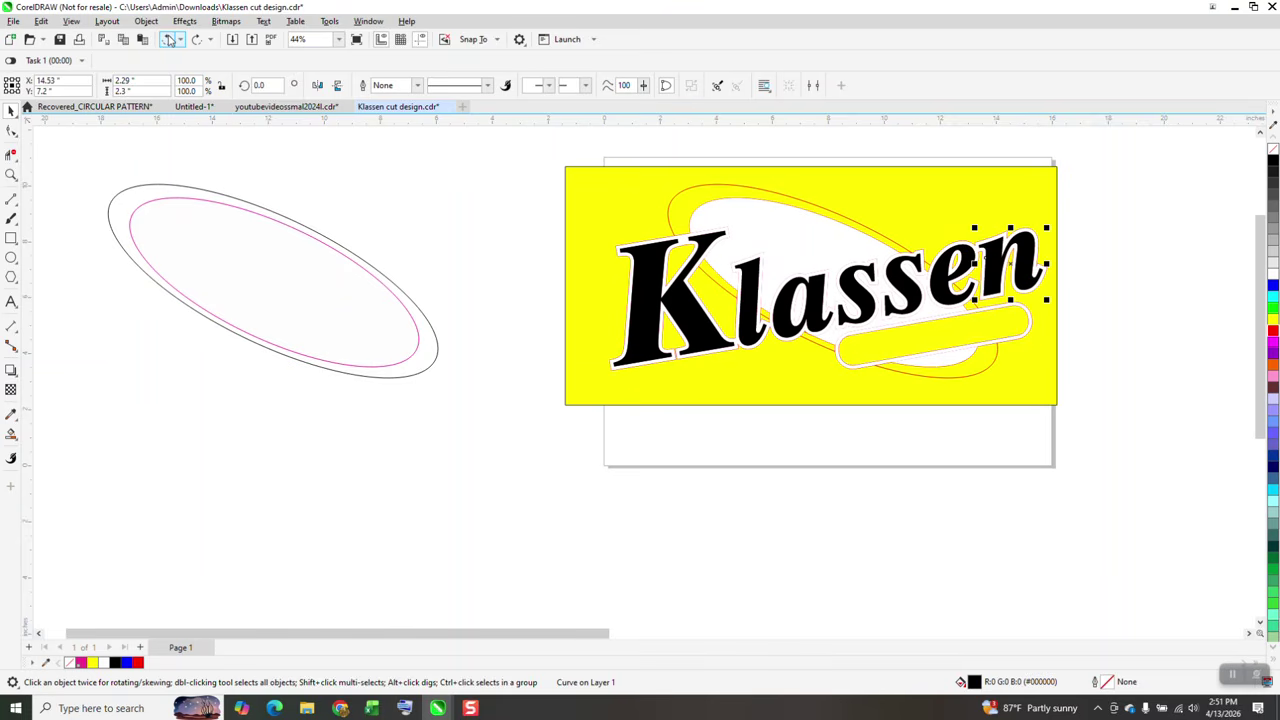
{"action": "left_click", "coordinate": [168, 39]}
{"action": "left_click", "coordinate": [168, 39]}
{"action": "left_click", "coordinate": [168, 39]}
{"action": "left_click", "coordinate": [168, 39]}
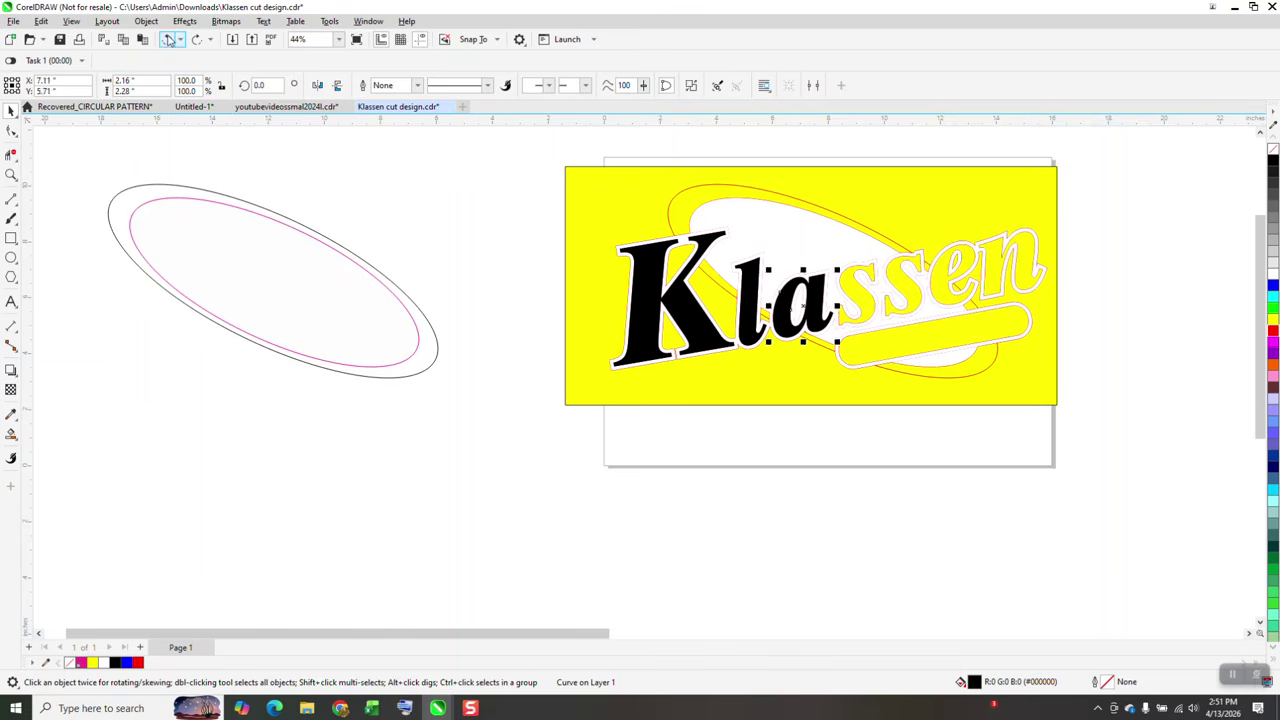
{"action": "left_click", "coordinate": [168, 39]}
{"action": "left_click", "coordinate": [168, 39]}
{"action": "left_click", "coordinate": [168, 39]}
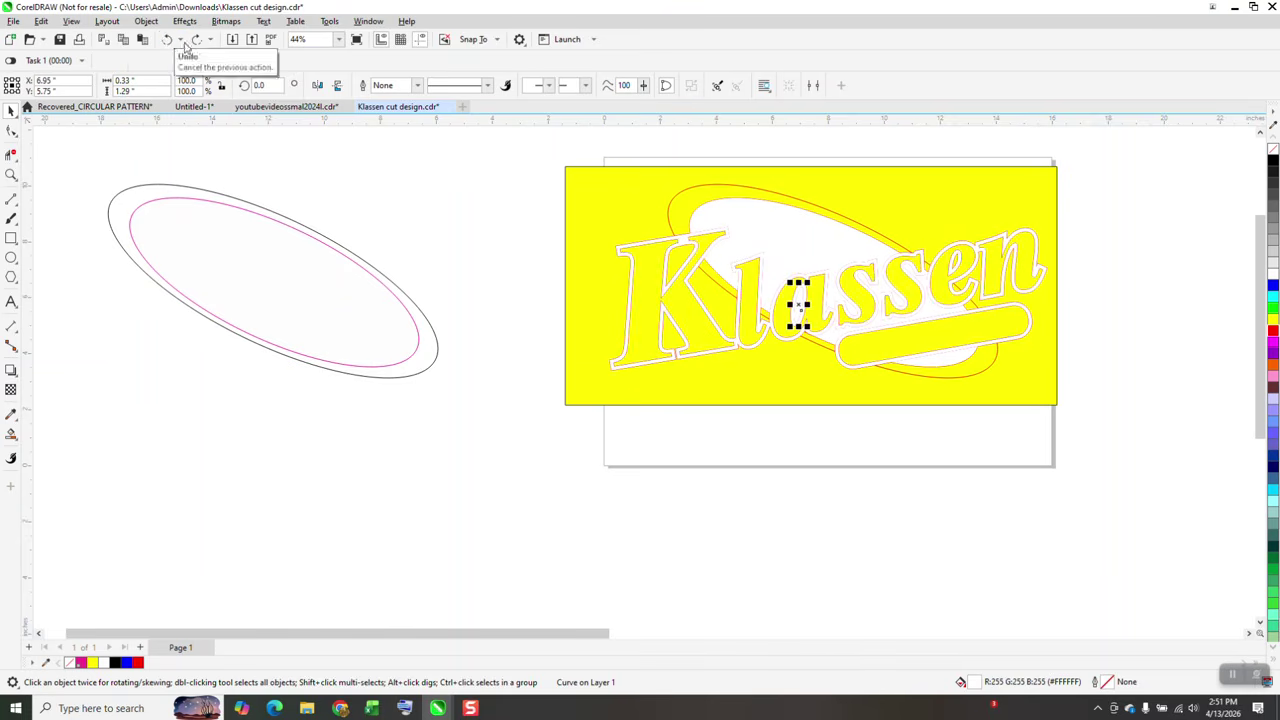
Delete the segment of the K's top outline that lies between the two edges of the ring
{"action": "left_click", "coordinate": [11, 174]}
{"action": "left_click_drag", "start_coordinate": [673, 216], "coordinate": [740, 260]}
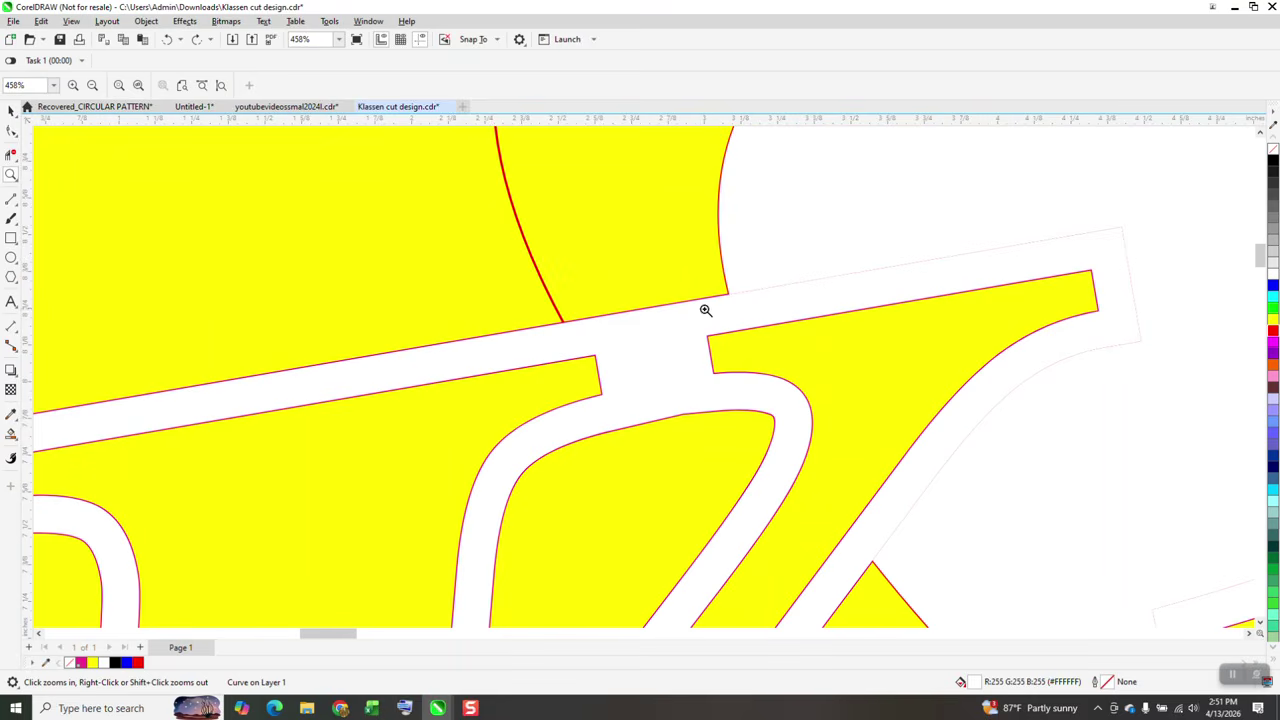
{"action": "scroll", "coordinate": [681, 256], "scroll_direction": "down", "scroll_amount": 1}
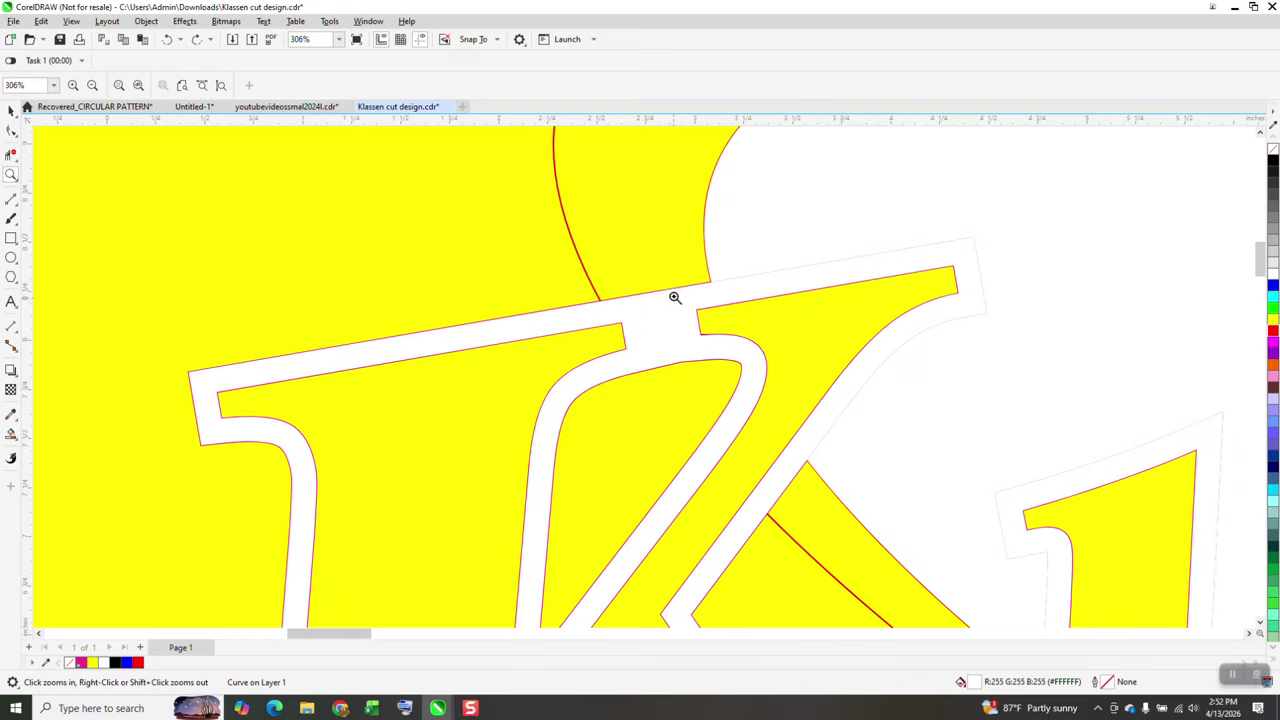
{"action": "scroll", "coordinate": [675, 298], "scroll_direction": "down", "scroll_amount": 2}
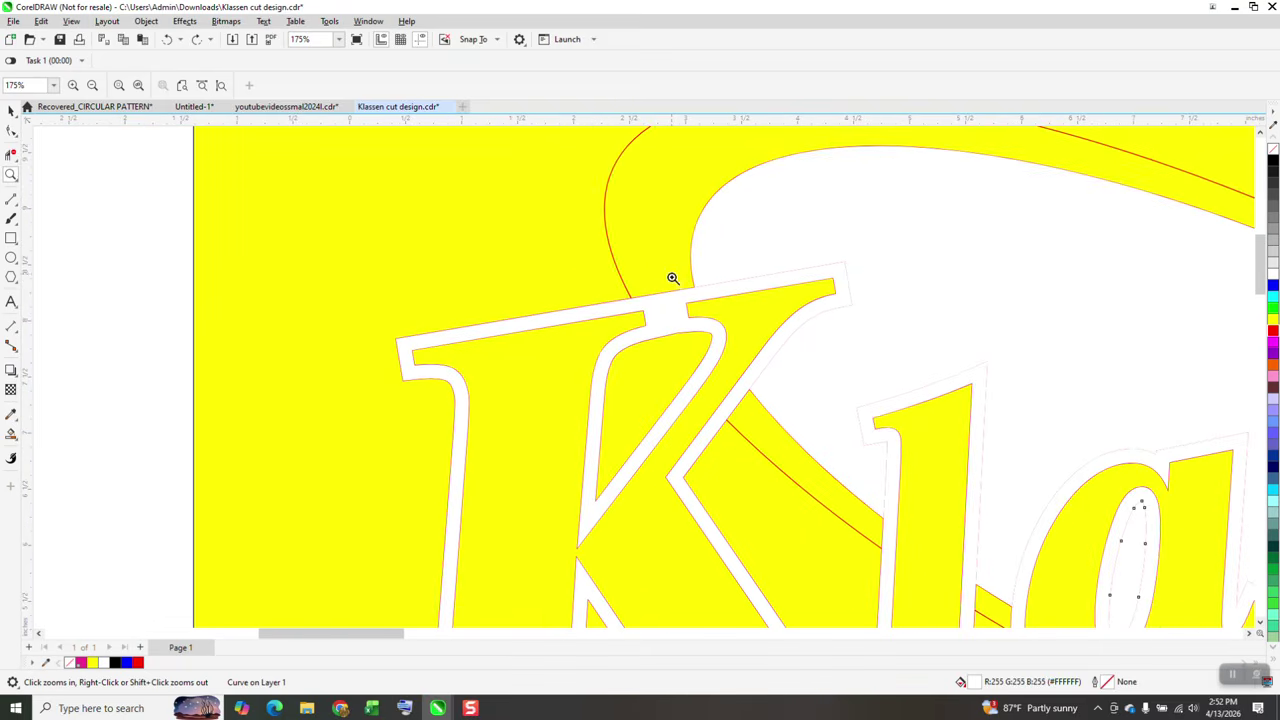
{"action": "left_click", "coordinate": [11, 154]}
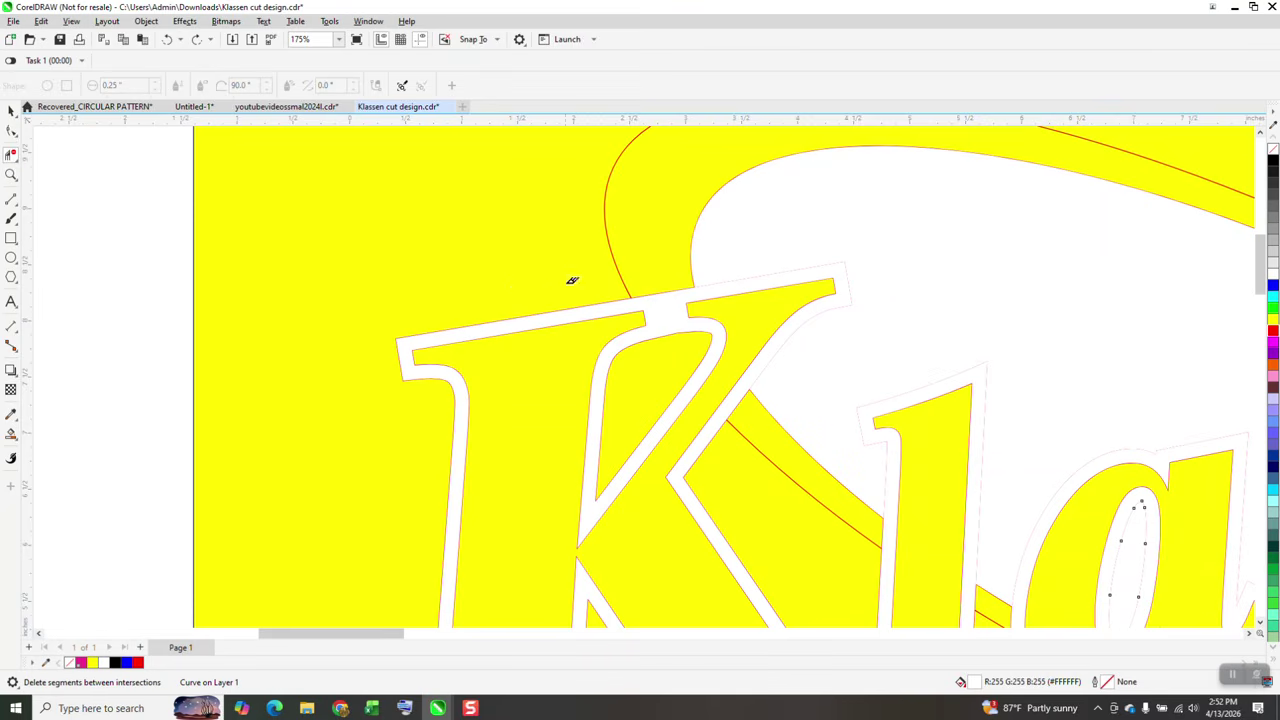
{"action": "left_click", "coordinate": [678, 288]}
{"action": "left_click", "coordinate": [667, 286]}
Give the white inner-ellipse curve around the top of the K and the lettering a red outline
{"action": "left_click", "coordinate": [11, 110]}
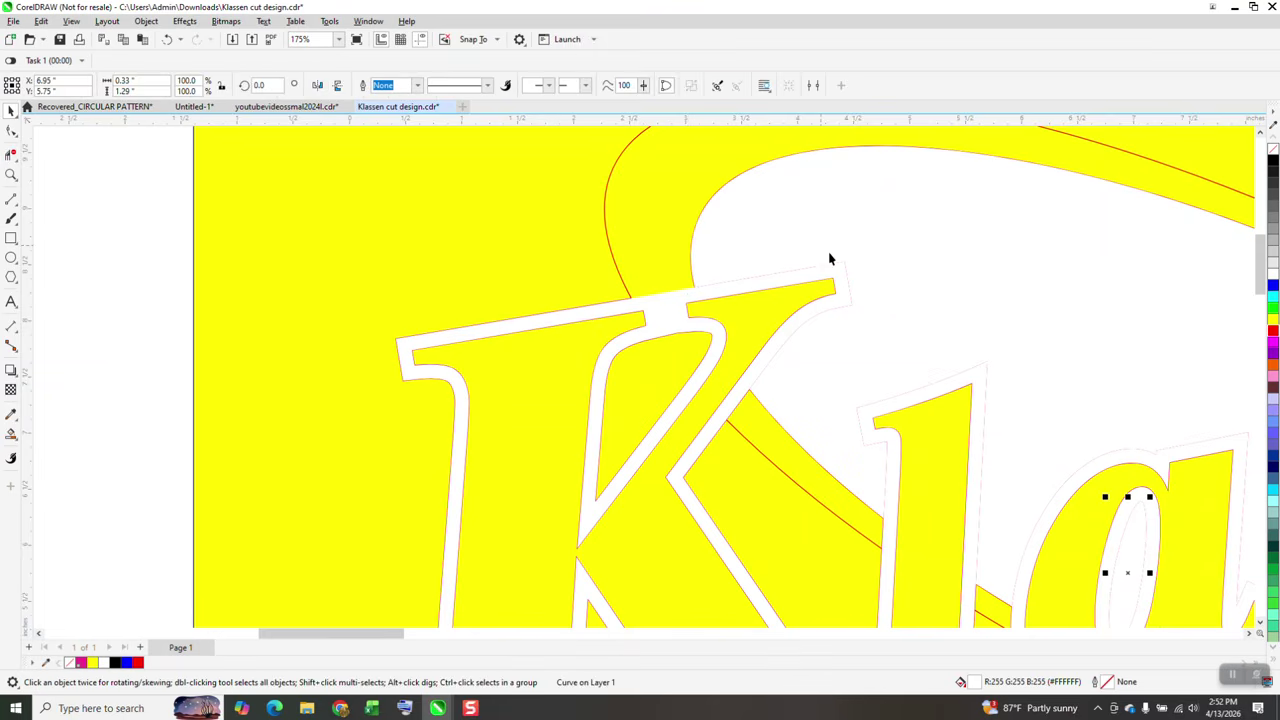
{"action": "left_click", "coordinate": [845, 273]}
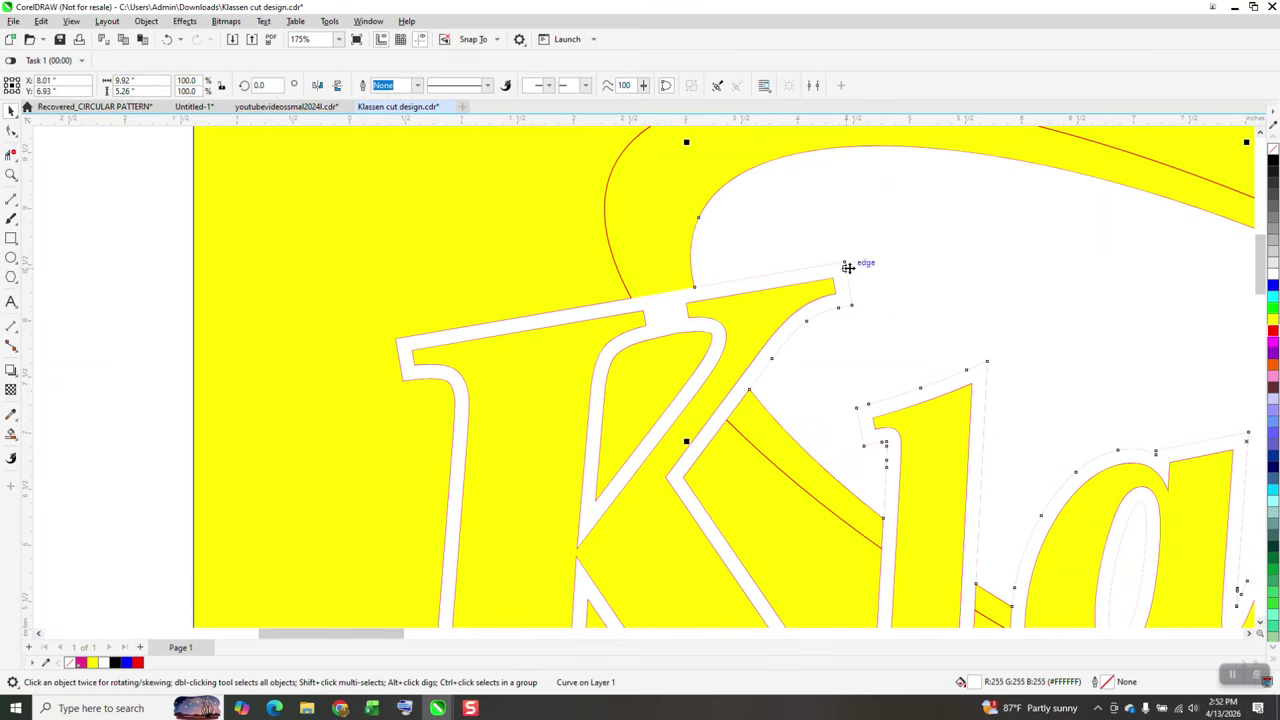
{"action": "right_click", "coordinate": [1273, 330]}
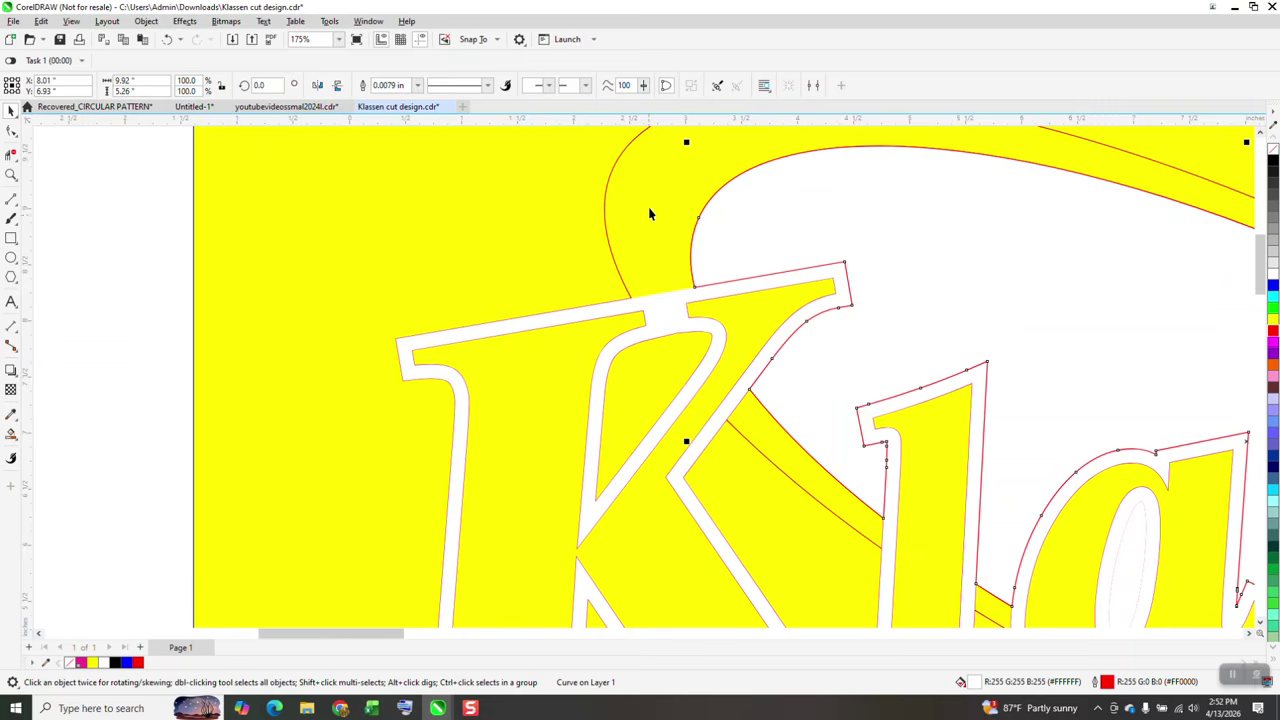
{"action": "scroll", "coordinate": [786, 237], "scroll_direction": "down", "scroll_amount": 2}
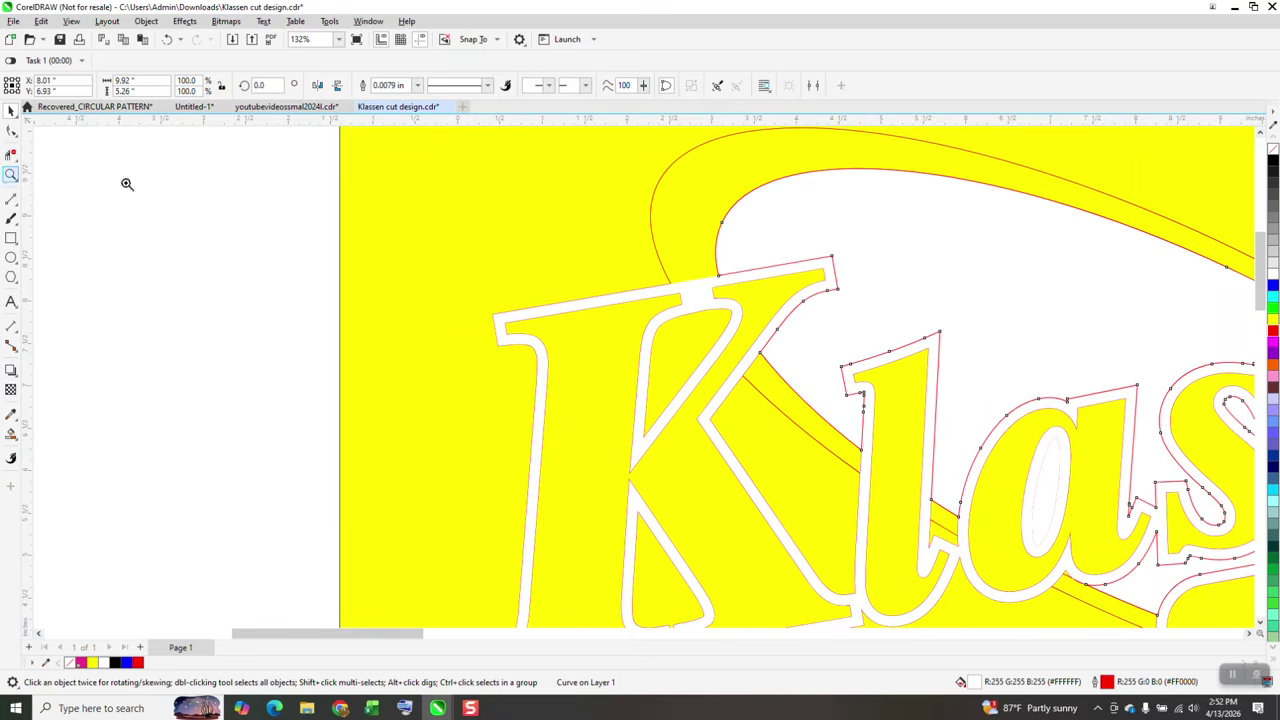
Try to delete the segment of the K's diagonal outline between the two ring edges, and undo the deletion
{"action": "left_click", "coordinate": [10, 176]}
{"action": "left_click_drag", "start_coordinate": [693, 315], "coordinate": [1024, 555]}
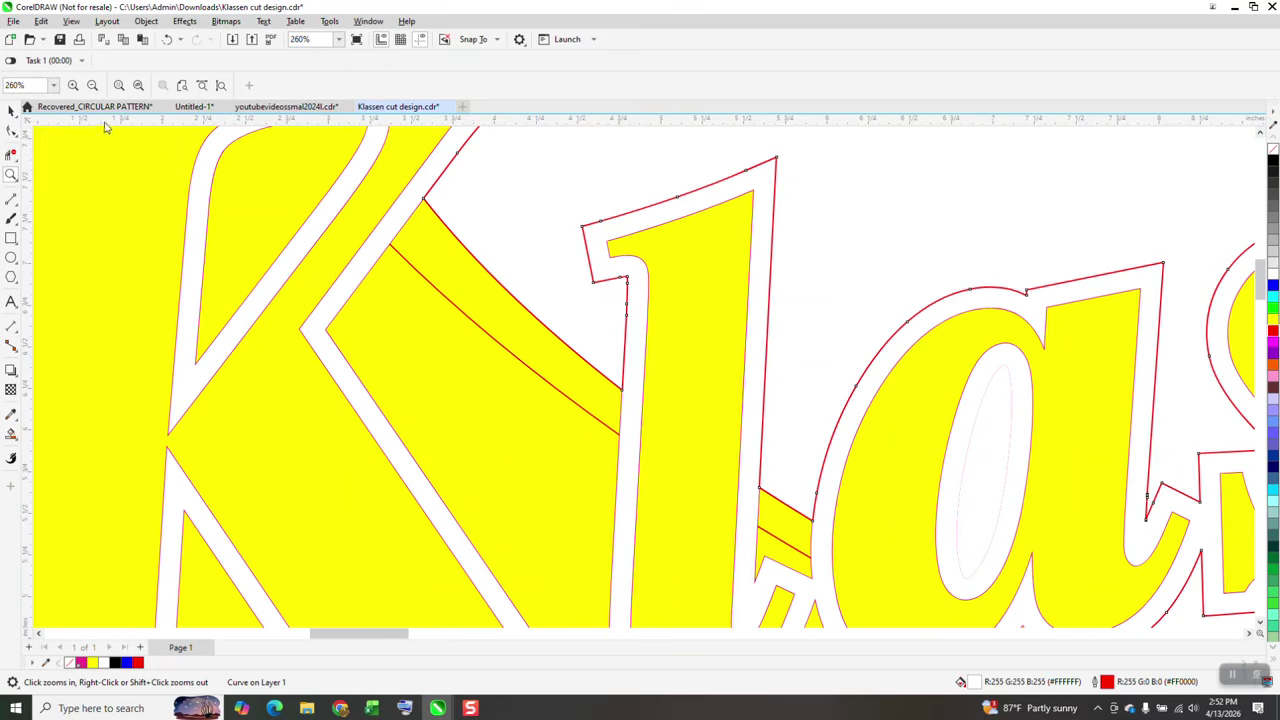
{"action": "left_click", "coordinate": [418, 219]}
{"action": "scroll", "coordinate": [456, 229], "scroll_direction": "down", "scroll_amount": 2}
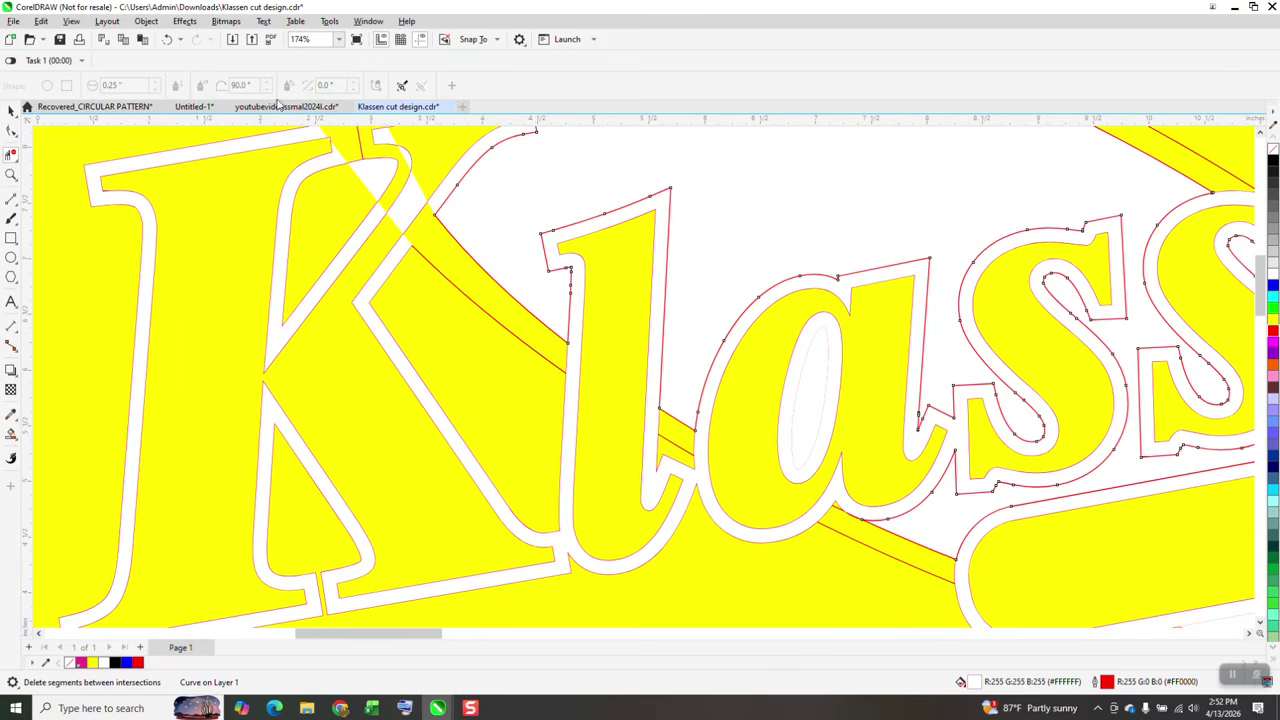
{"action": "left_click", "coordinate": [11, 110]}
{"action": "left_click", "coordinate": [495, 266]}
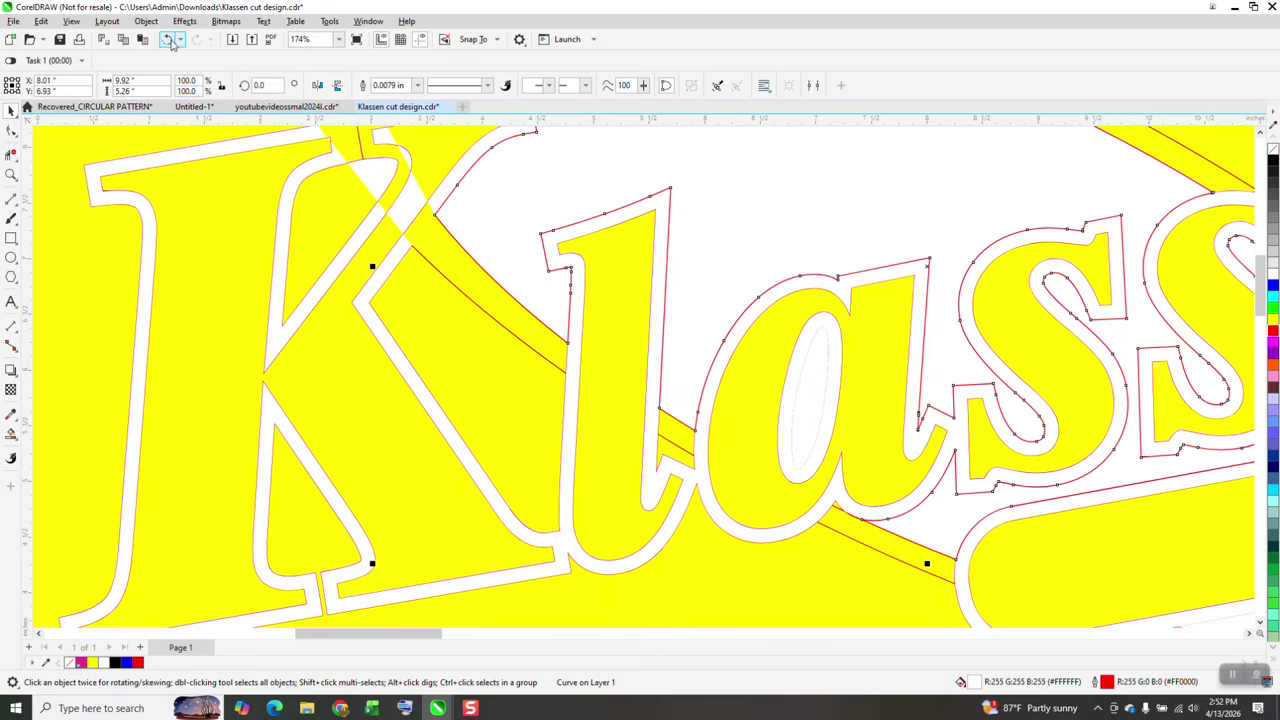
{"action": "key", "text": "ctrl+z"}
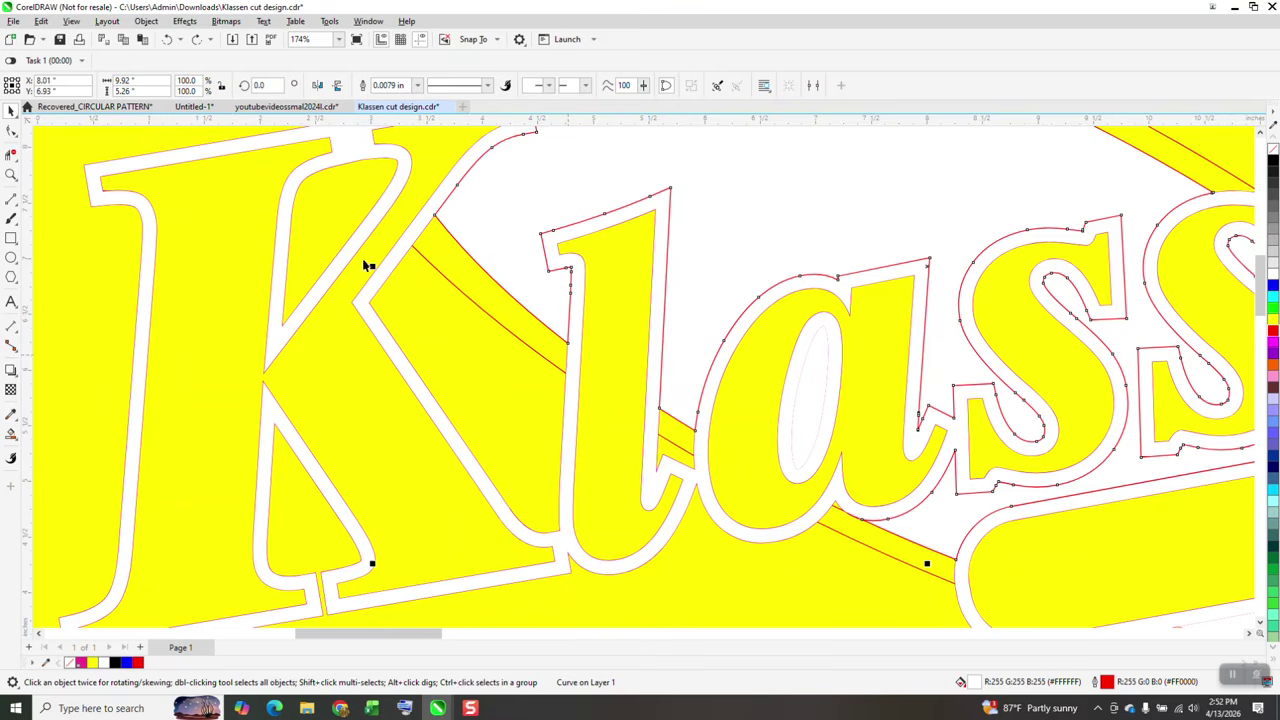
Try to delete the segment of the l's stem outline between the ring edges, and delete the yellow background panel
{"action": "key", "text": "space"}
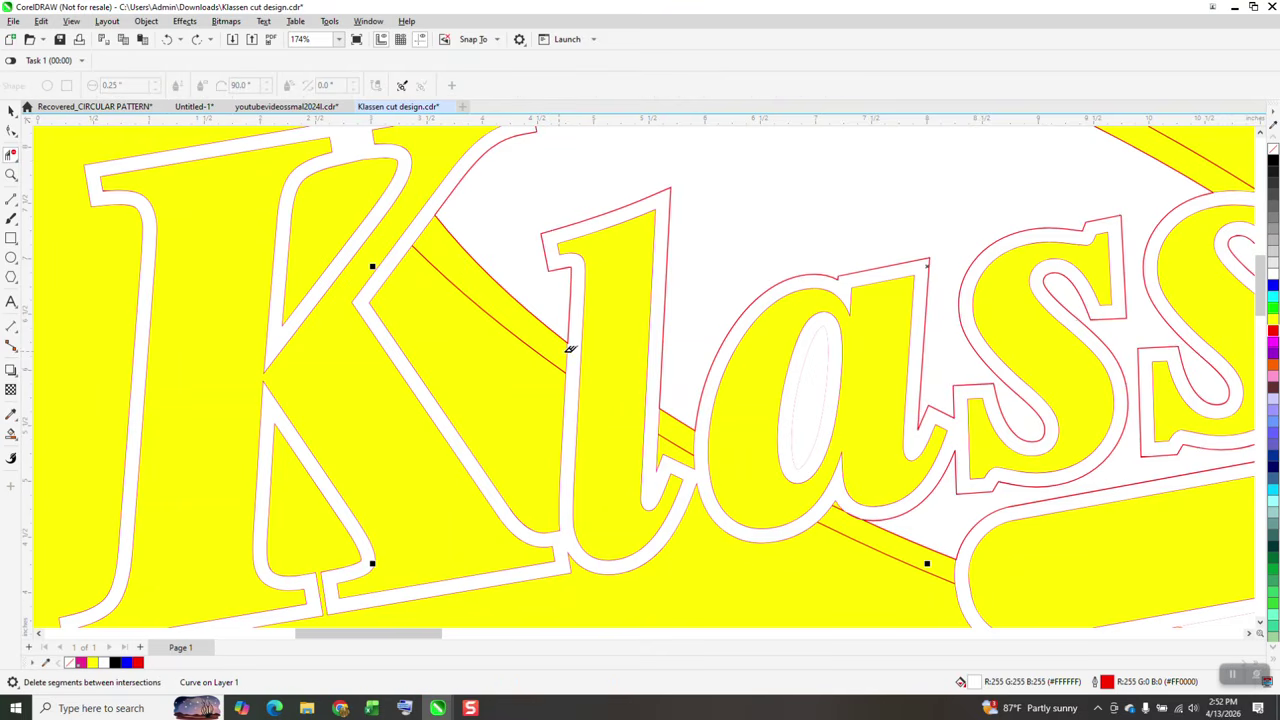
{"action": "left_click", "coordinate": [569, 346]}
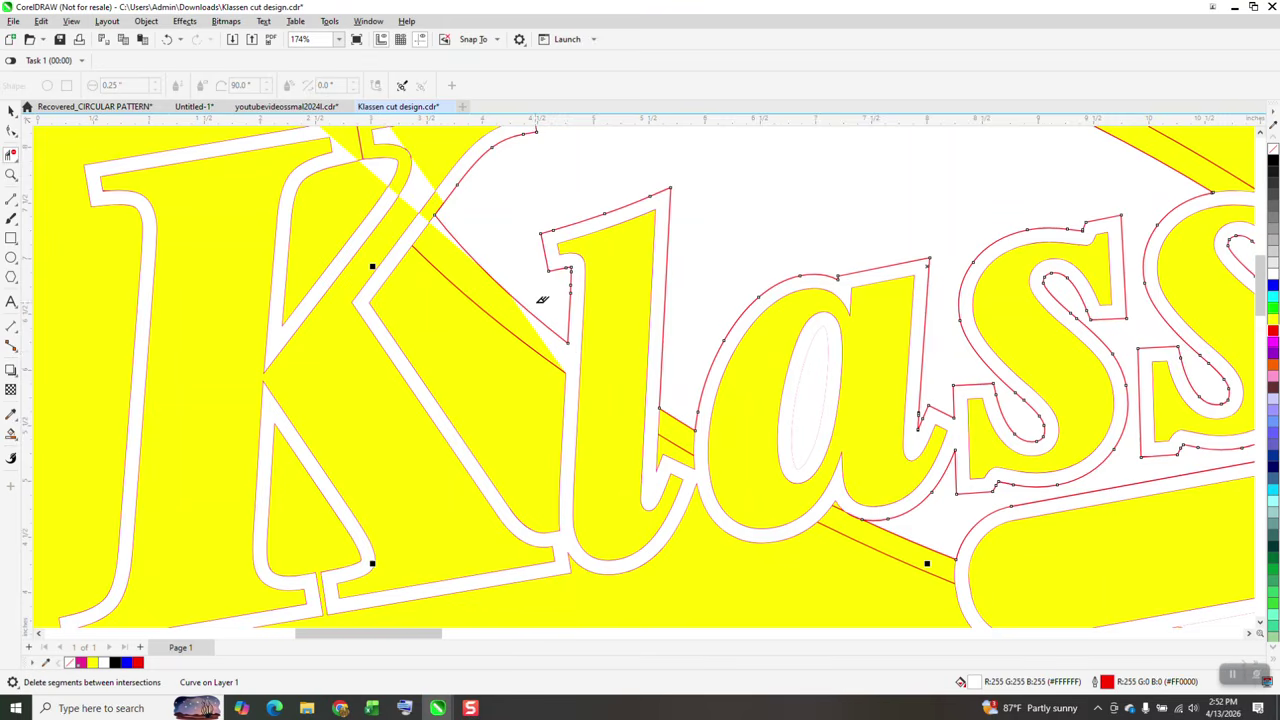
{"action": "scroll", "coordinate": [541, 299], "scroll_direction": "down", "scroll_amount": 2}
{"action": "left_click", "coordinate": [11, 110]}
{"action": "left_click", "coordinate": [91, 135]}
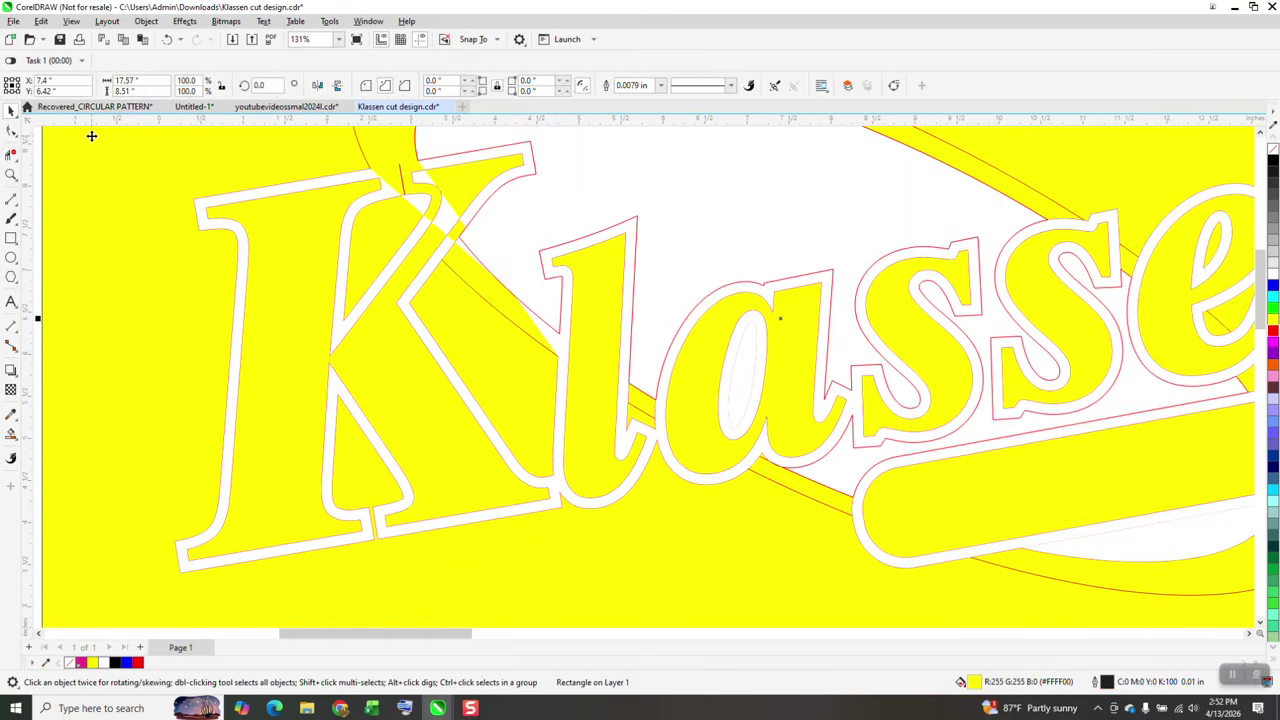
{"action": "key", "text": "Delete"}
Move the K's lettering curve aside, and undo back to the untrimmed stem with the yellow panel in place
{"action": "scroll", "coordinate": [465, 215], "scroll_direction": "down", "scroll_amount": 1}
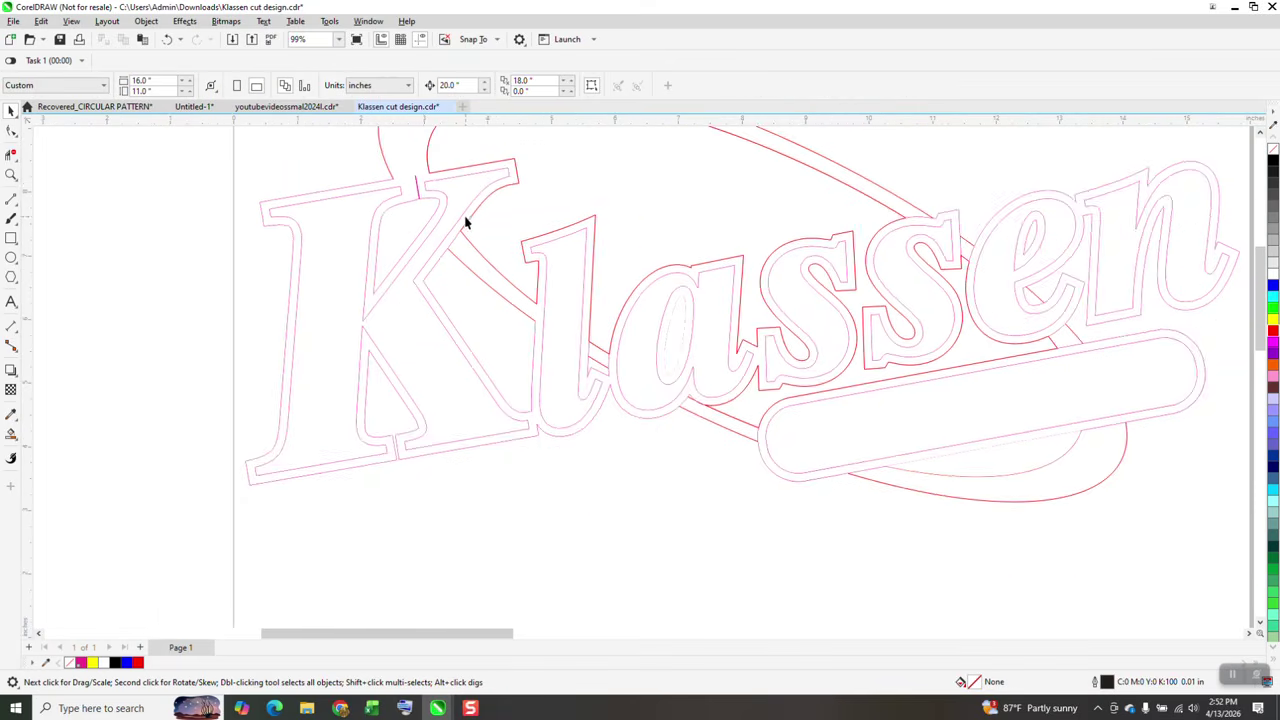
{"action": "left_click", "coordinate": [418, 190]}
{"action": "left_click_drag", "start_coordinate": [414, 177], "coordinate": [193, 218]}
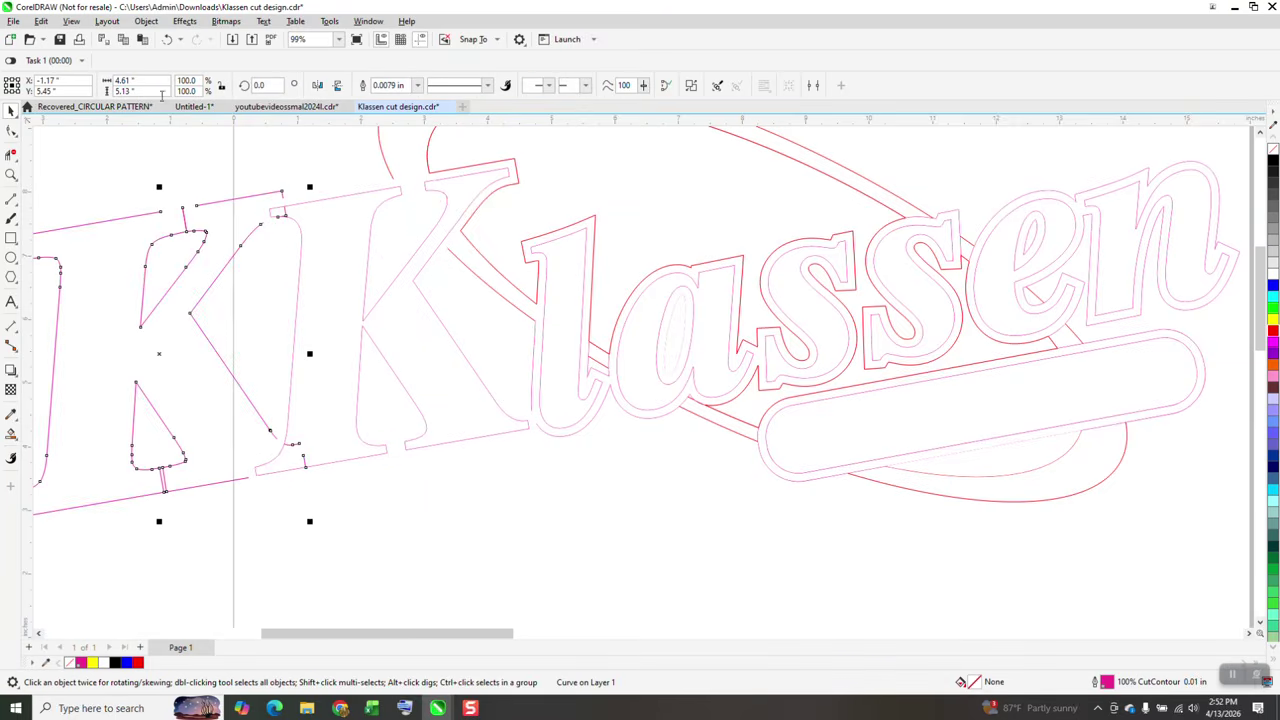
{"action": "left_click", "coordinate": [168, 39]}
{"action": "left_click", "coordinate": [168, 39]}
{"action": "left_click", "coordinate": [419, 172]}
{"action": "scroll", "coordinate": [419, 172], "scroll_direction": "down", "scroll_amount": 1}
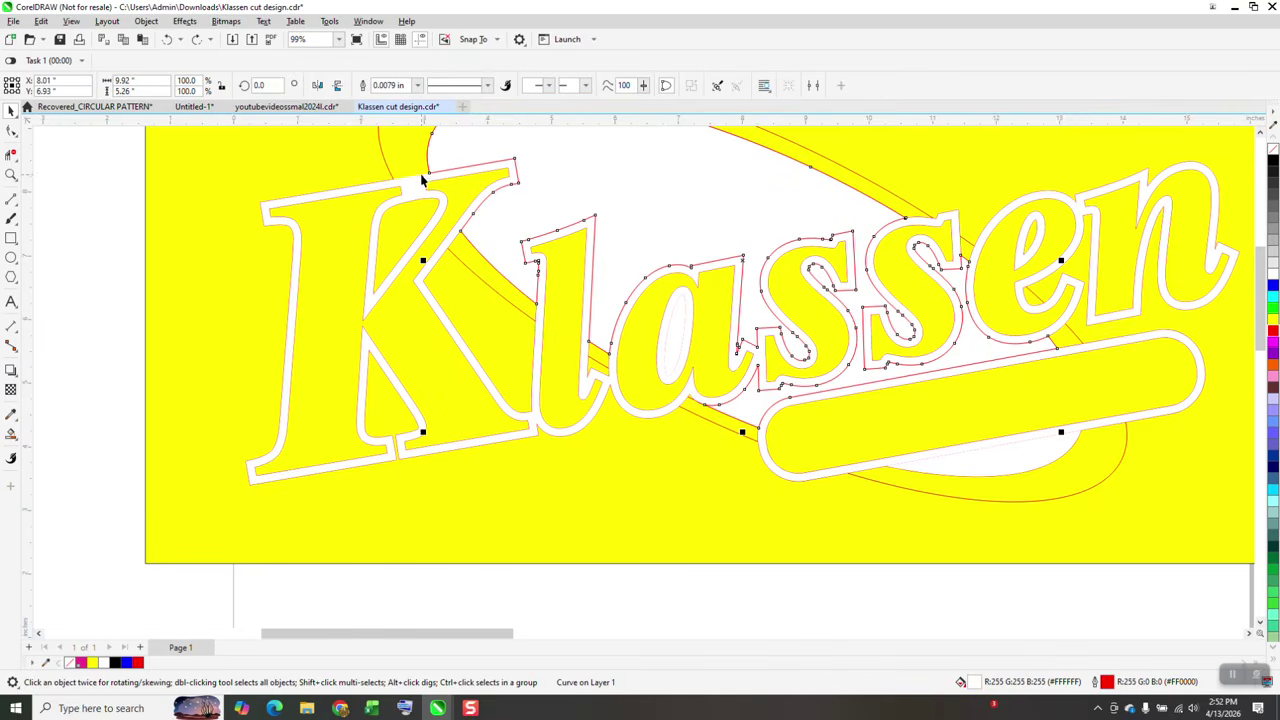
Delete the yellow background panel and give the curve forming the K, l, a and first s a red outline
{"action": "left_click", "coordinate": [265, 167]}
{"action": "key", "text": "Delete"}
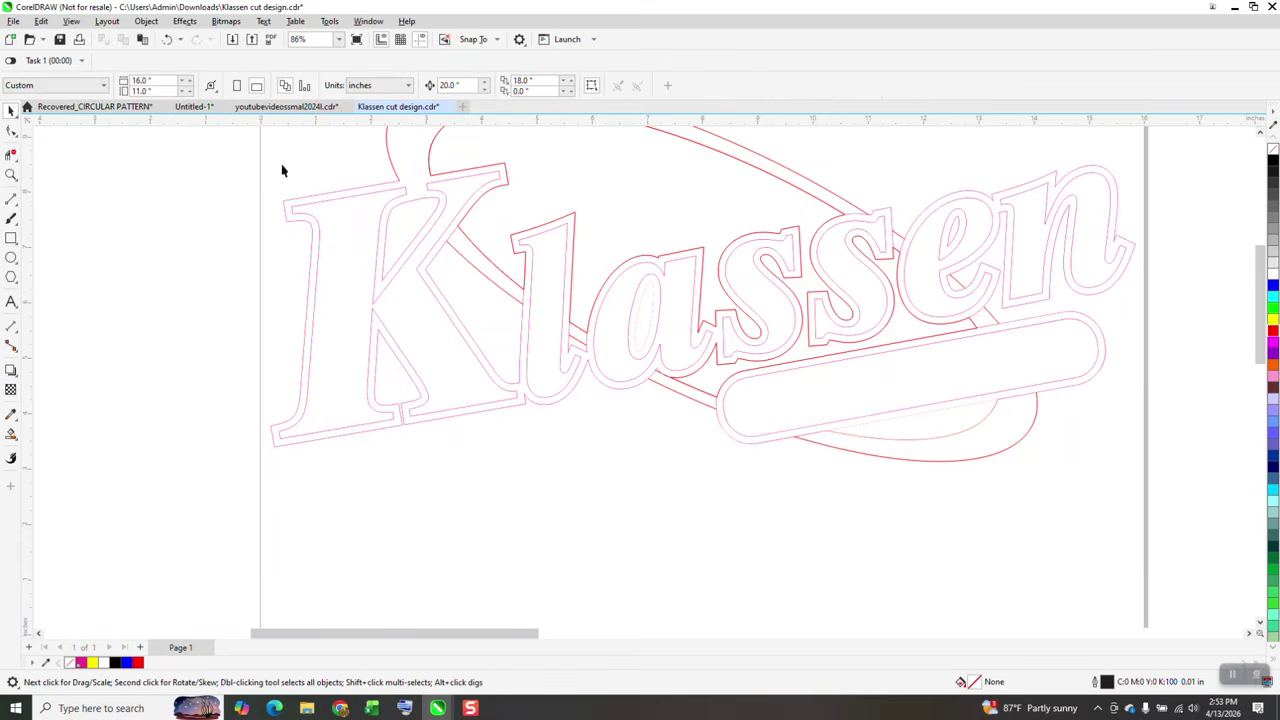
{"action": "left_click", "coordinate": [531, 317]}
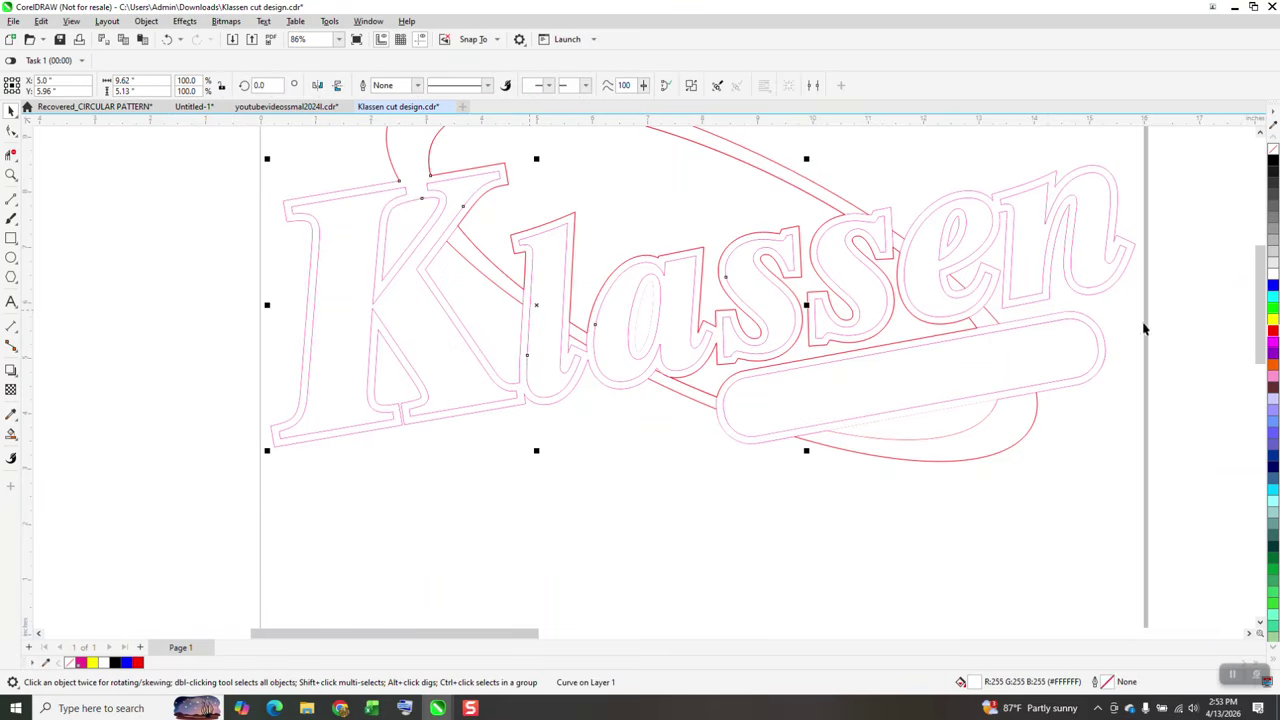
{"action": "right_click", "coordinate": [1273, 331]}
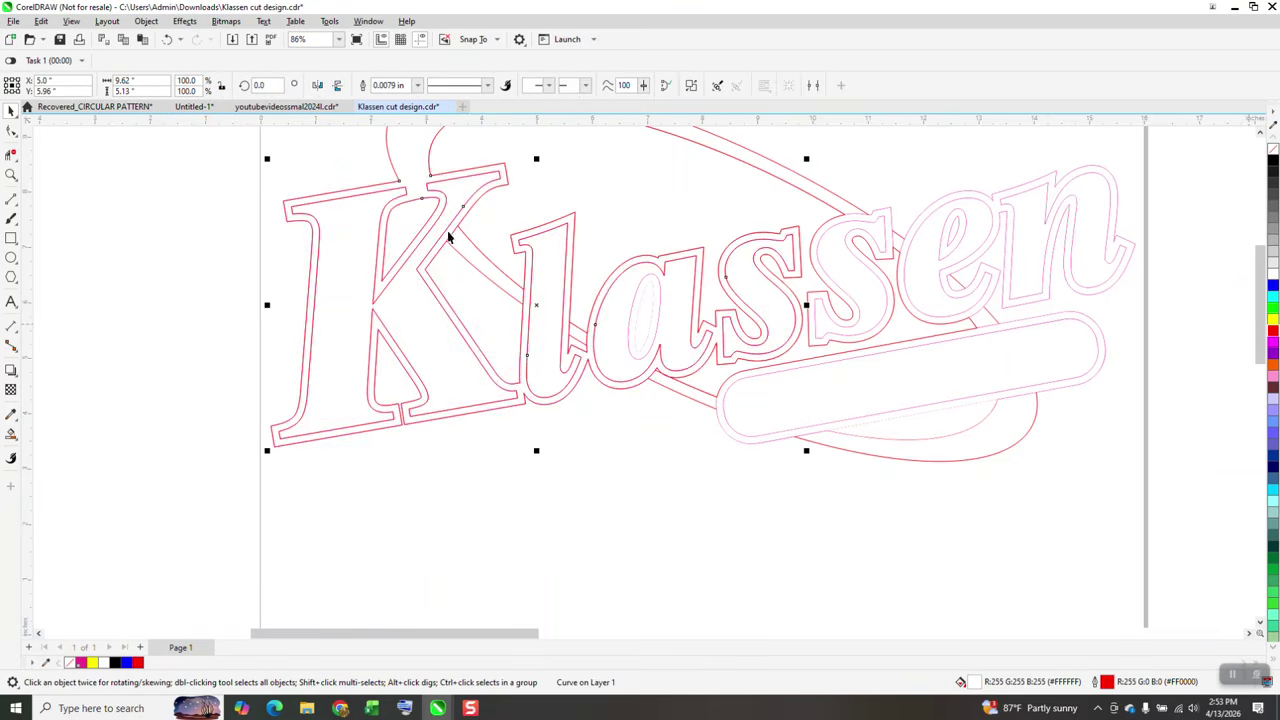
Delete the outline segments of the K, l and a that lie between the two edges of the ring
{"action": "left_click", "coordinate": [11, 175]}
{"action": "left_click_drag", "start_coordinate": [434, 224], "coordinate": [518, 284]}
{"action": "left_click", "coordinate": [11, 155]}
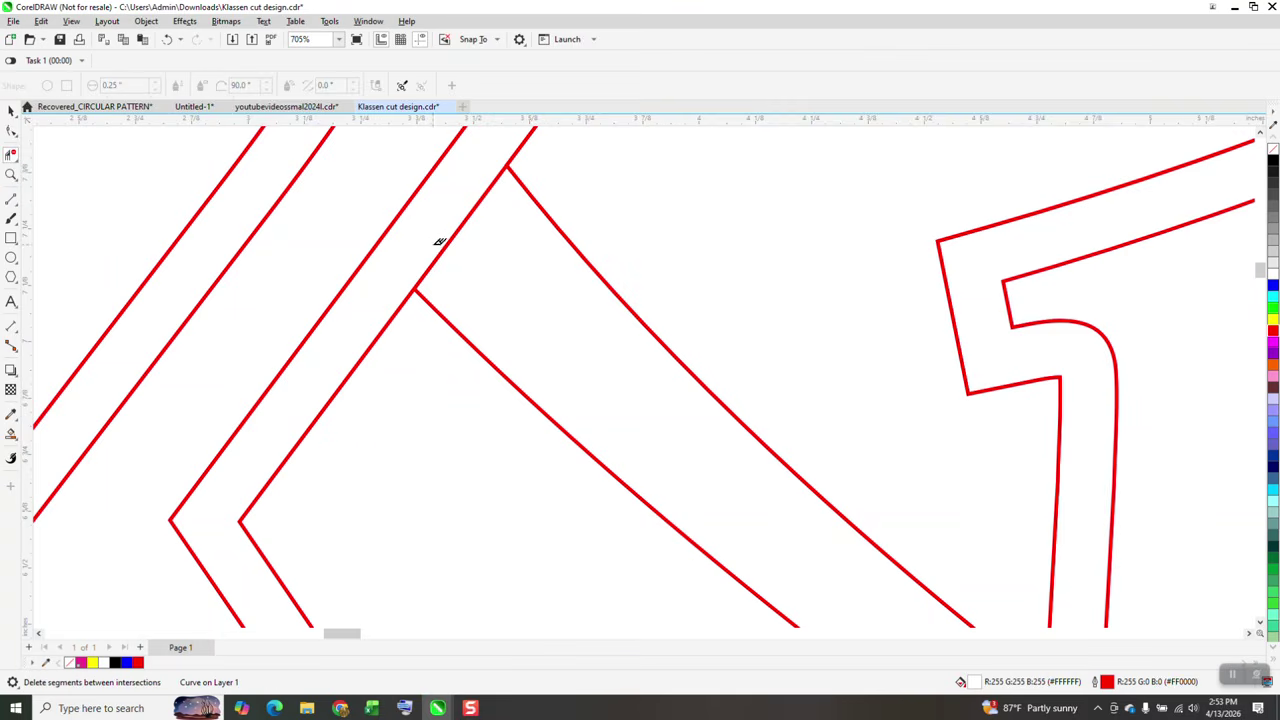
{"action": "left_click", "coordinate": [452, 240]}
{"action": "scroll", "coordinate": [451, 229], "scroll_direction": "down", "scroll_amount": 3}
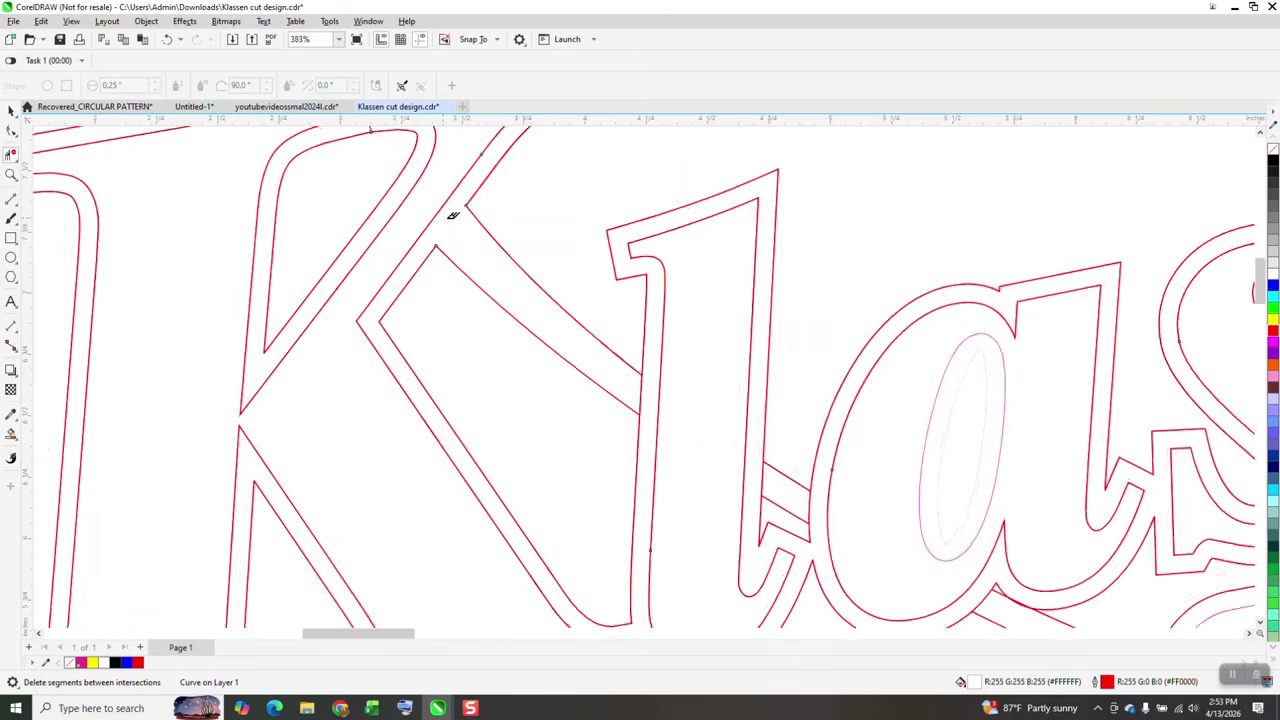
{"action": "left_click", "coordinate": [620, 366]}
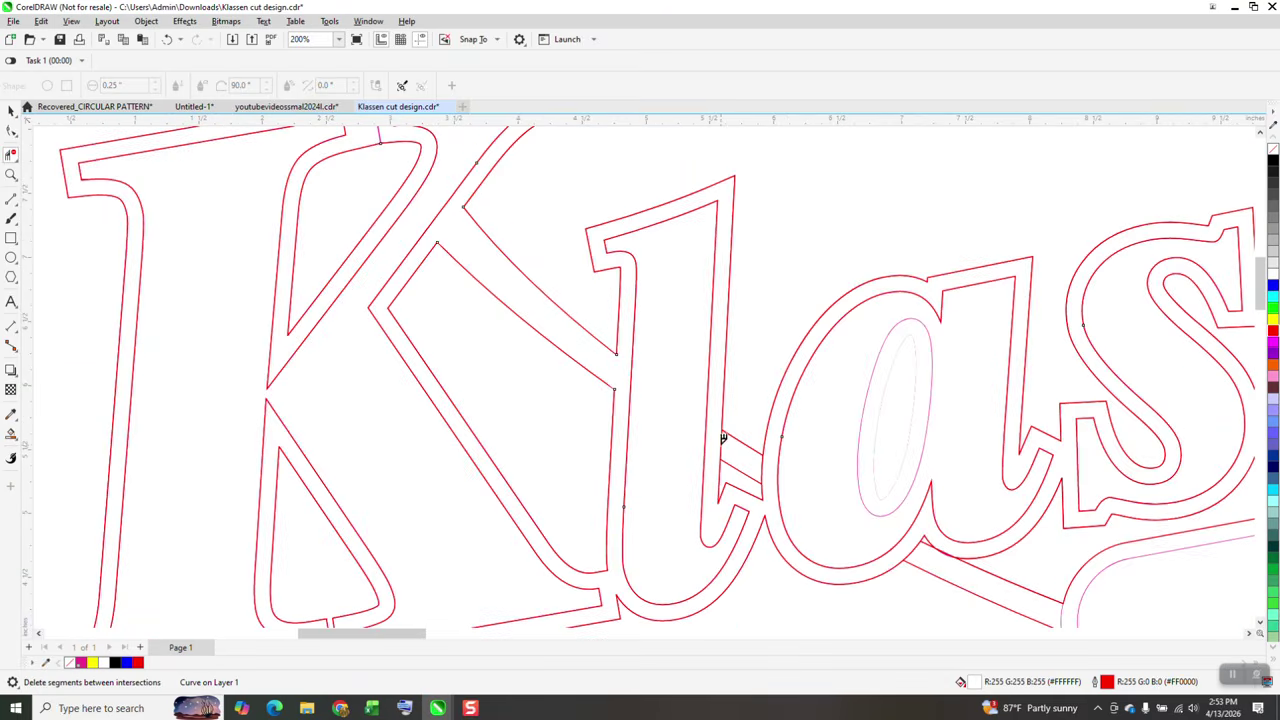
{"action": "left_click", "coordinate": [723, 446]}
{"action": "left_click", "coordinate": [766, 462]}
{"action": "left_click", "coordinate": [913, 549]}
{"action": "scroll", "coordinate": [969, 540], "scroll_direction": "down", "scroll_amount": 3}
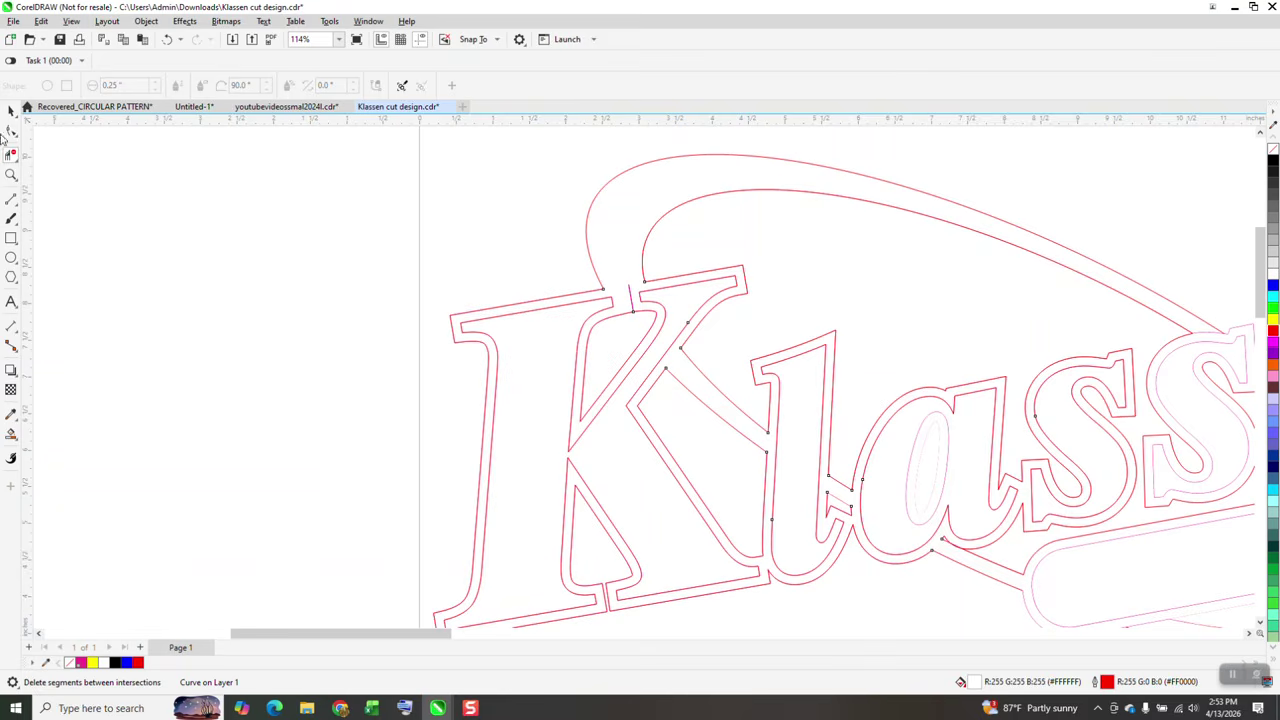
Give the curve inside the a's bowl a red outline
{"action": "left_click", "coordinate": [11, 111]}
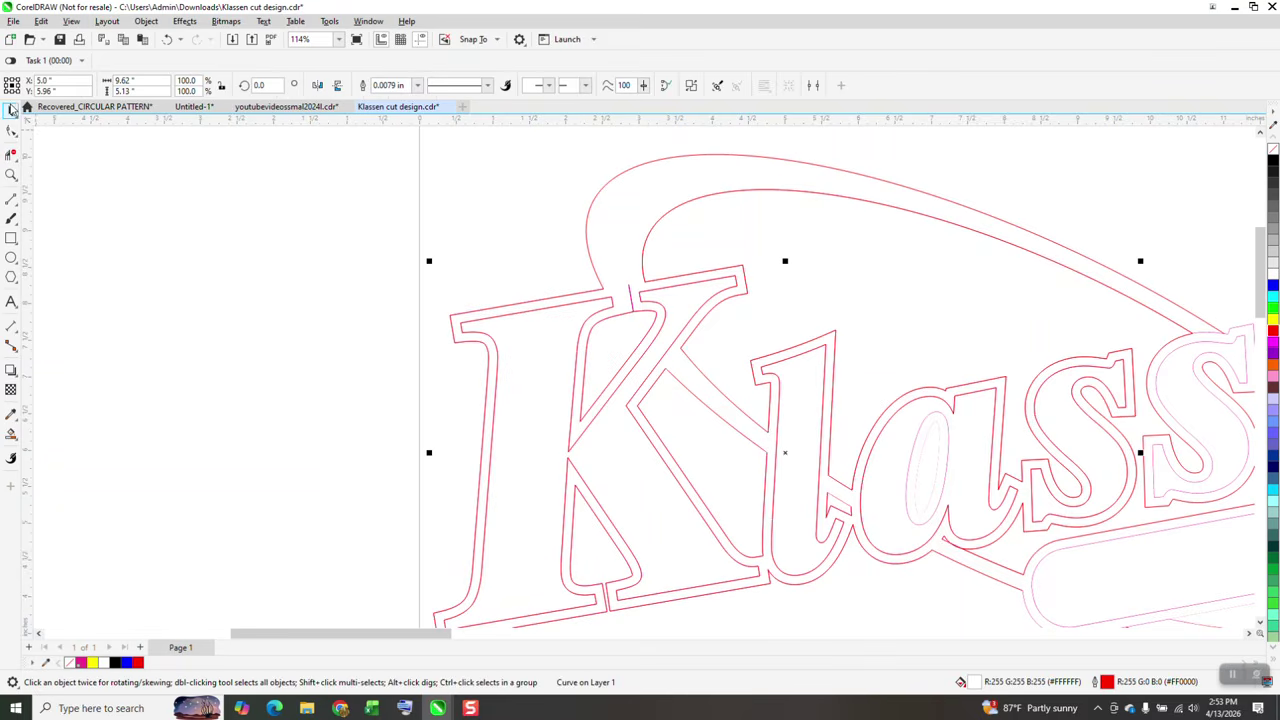
{"action": "left_click", "coordinate": [941, 436]}
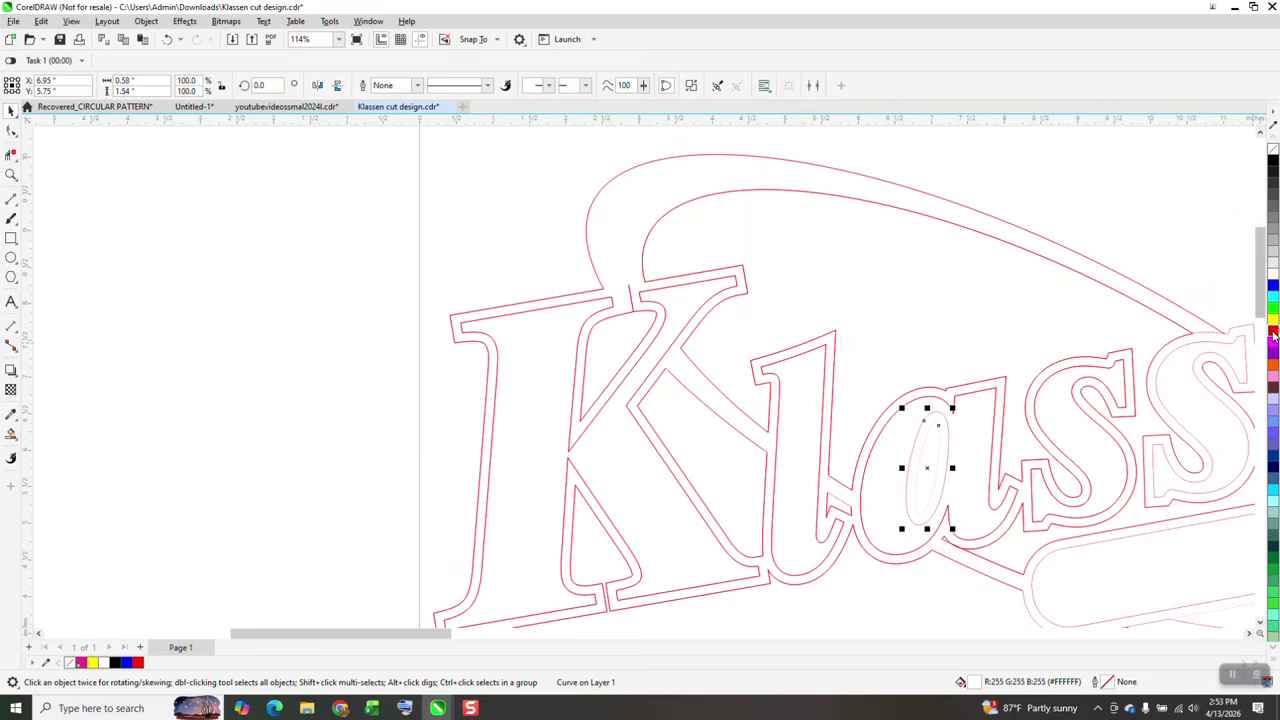
{"action": "scroll", "coordinate": [800, 298], "scroll_direction": "down", "scroll_amount": 1}
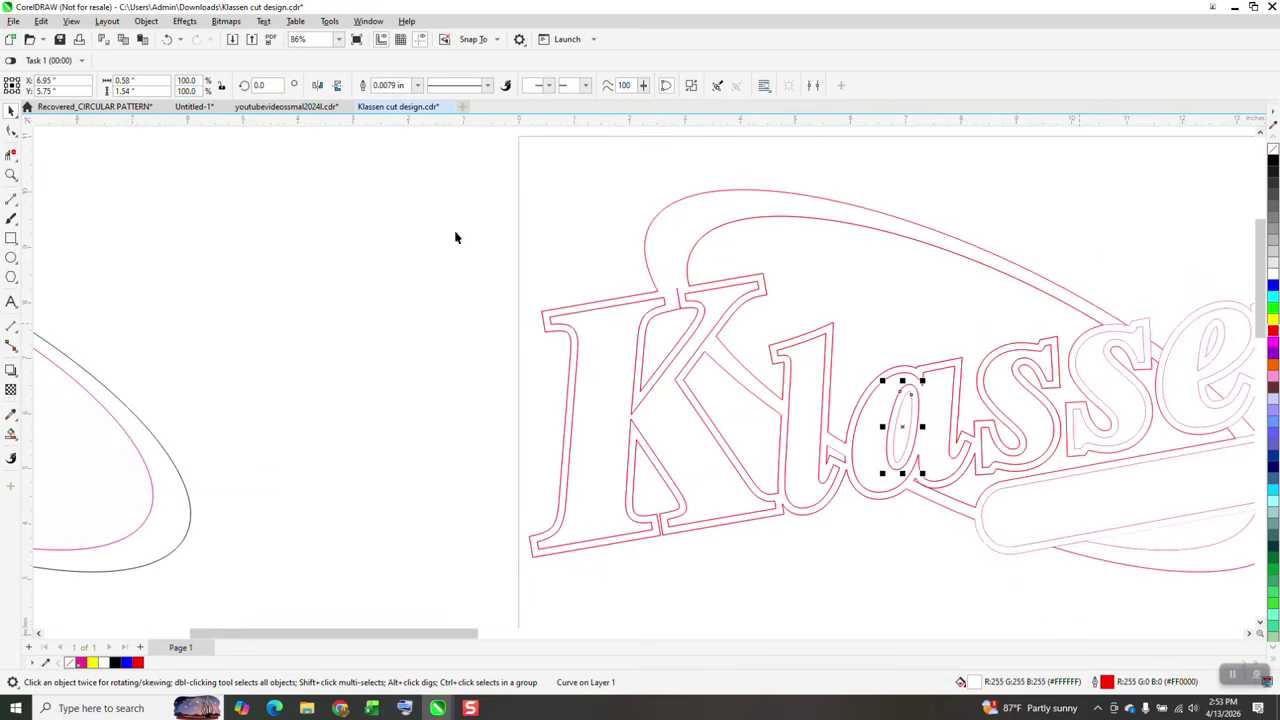
Give the curve of the second s a red outline
{"action": "left_click", "coordinate": [11, 175]}
{"action": "left_click", "coordinate": [1184, 386]}
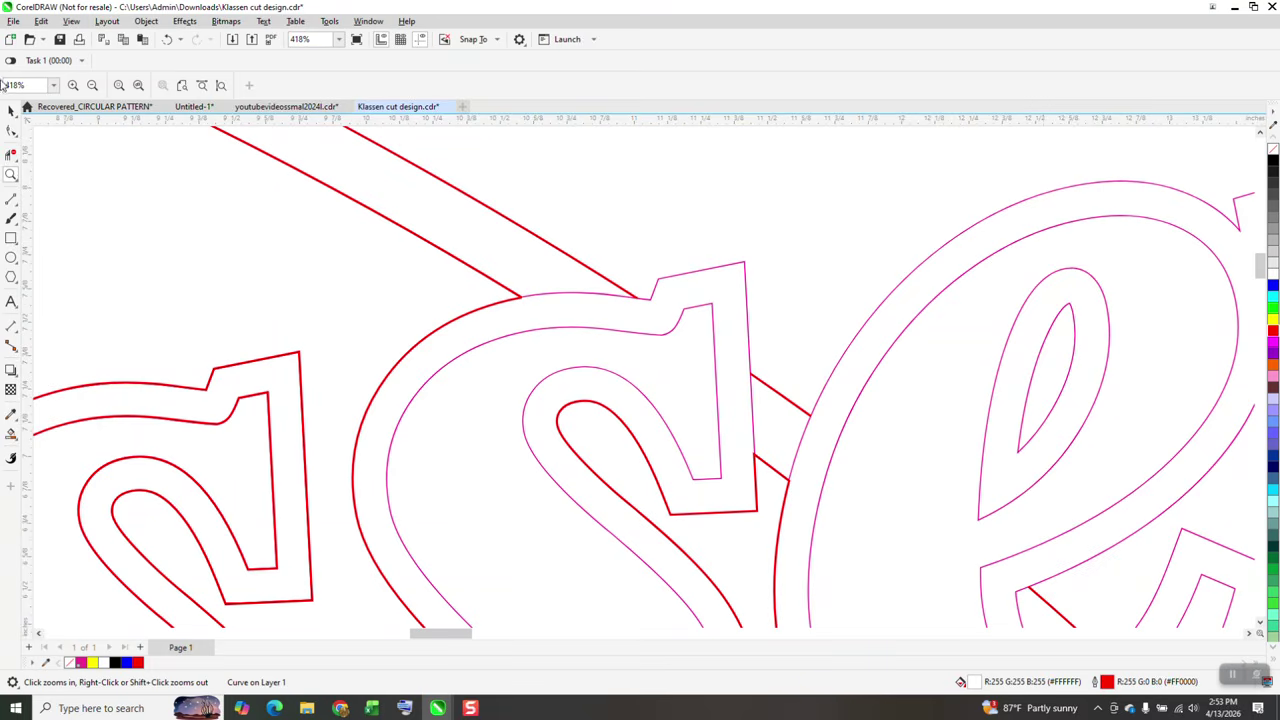
{"action": "left_click", "coordinate": [11, 110]}
{"action": "left_click", "coordinate": [717, 268]}
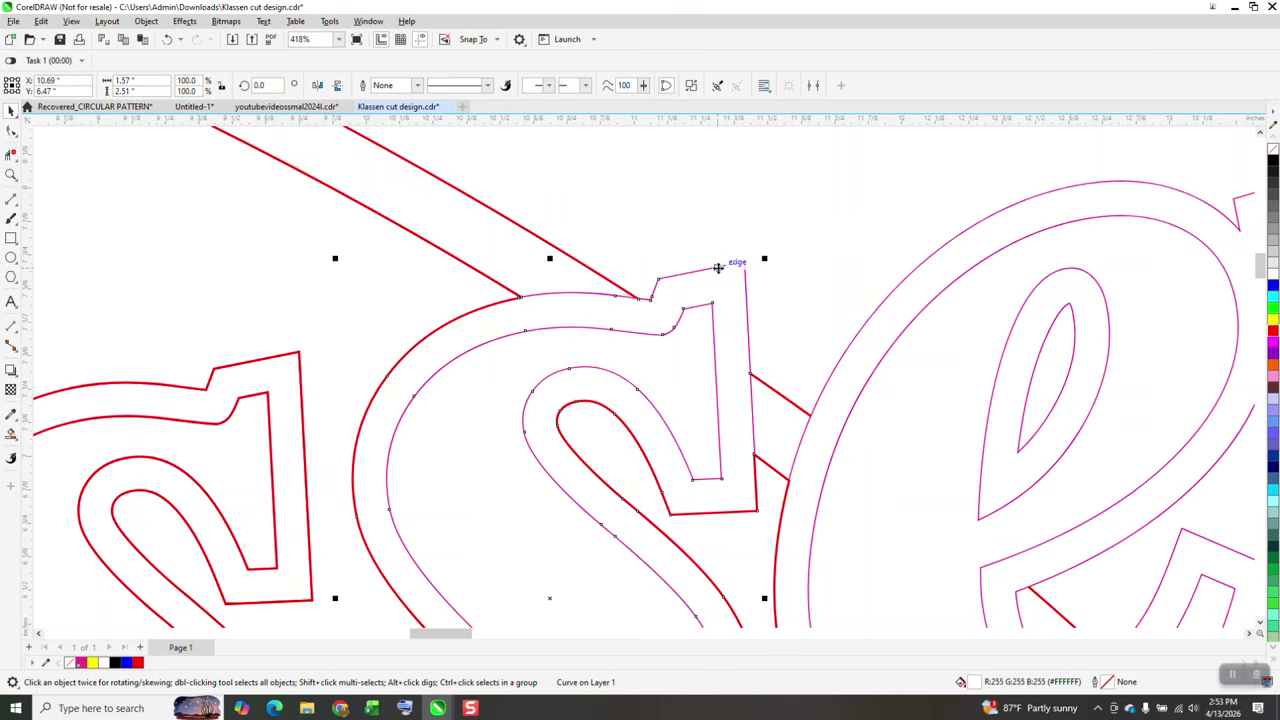
{"action": "right_click", "coordinate": [1273, 333]}
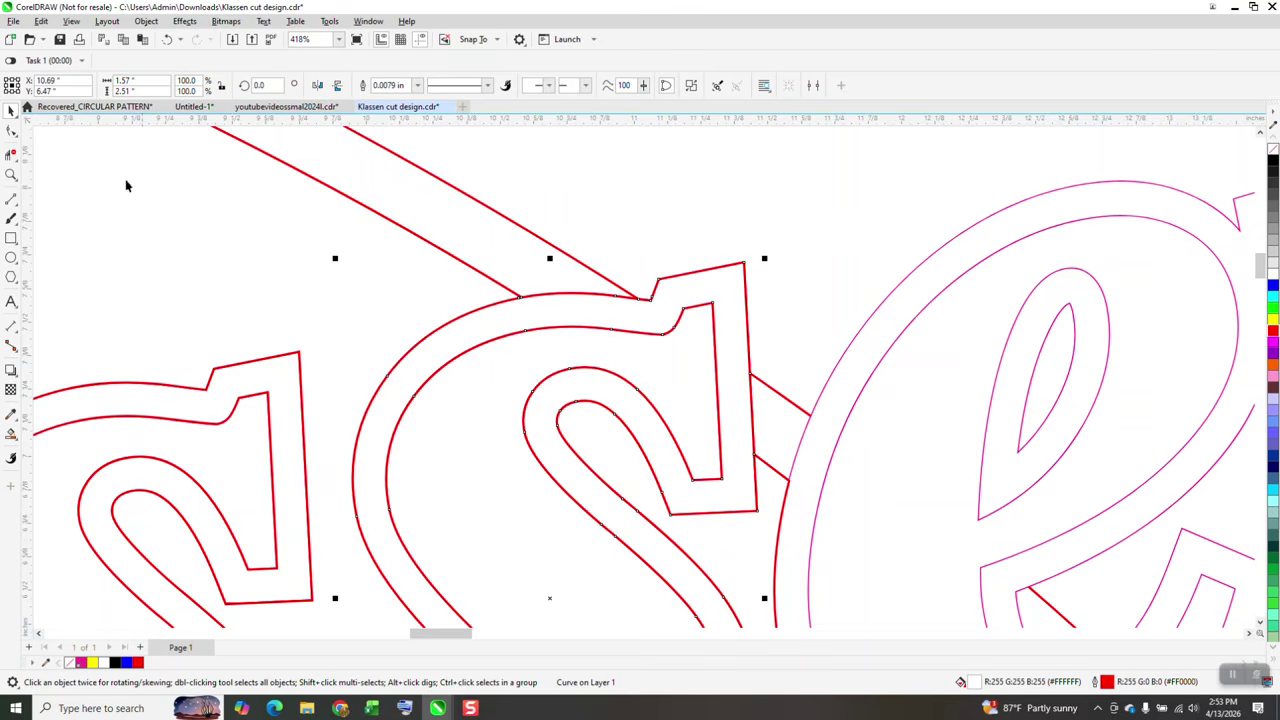
Delete the outline segments of the second s that lie between the two ring edges
{"action": "left_click", "coordinate": [11, 153]}
{"action": "left_click", "coordinate": [592, 296]}
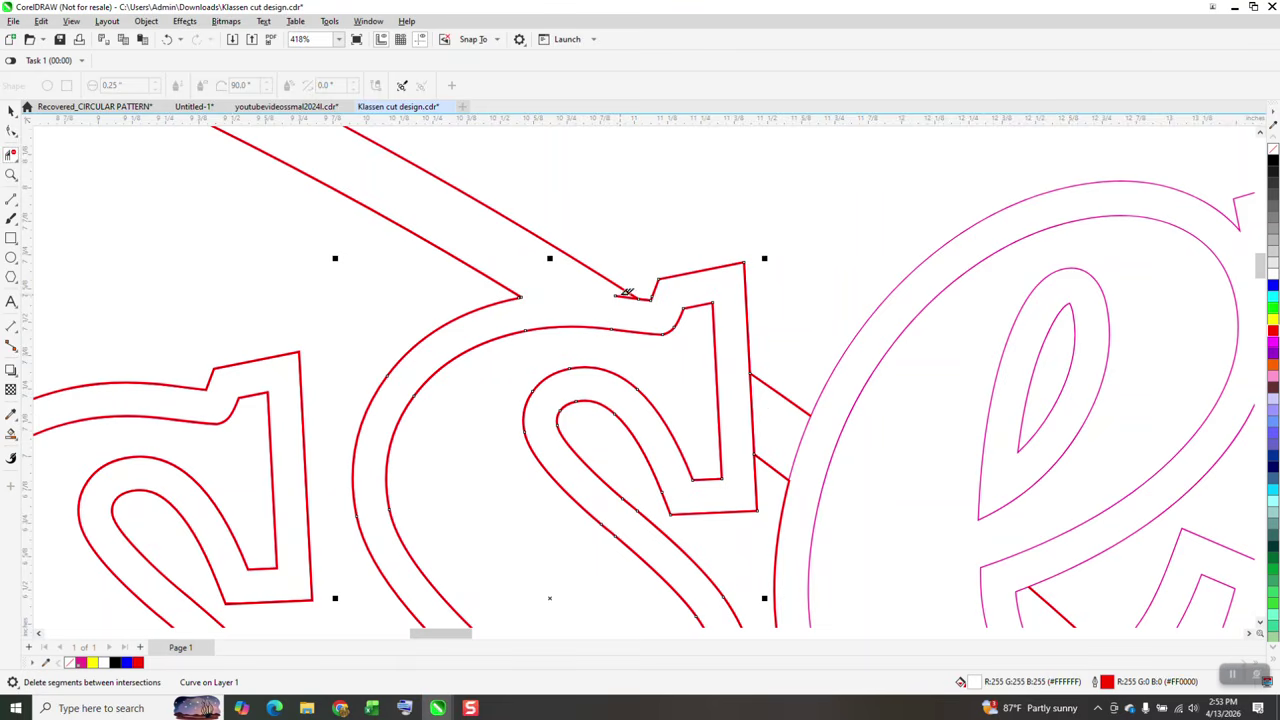
{"action": "left_click", "coordinate": [622, 292]}
{"action": "scroll", "coordinate": [784, 424], "scroll_direction": "down", "scroll_amount": 2}
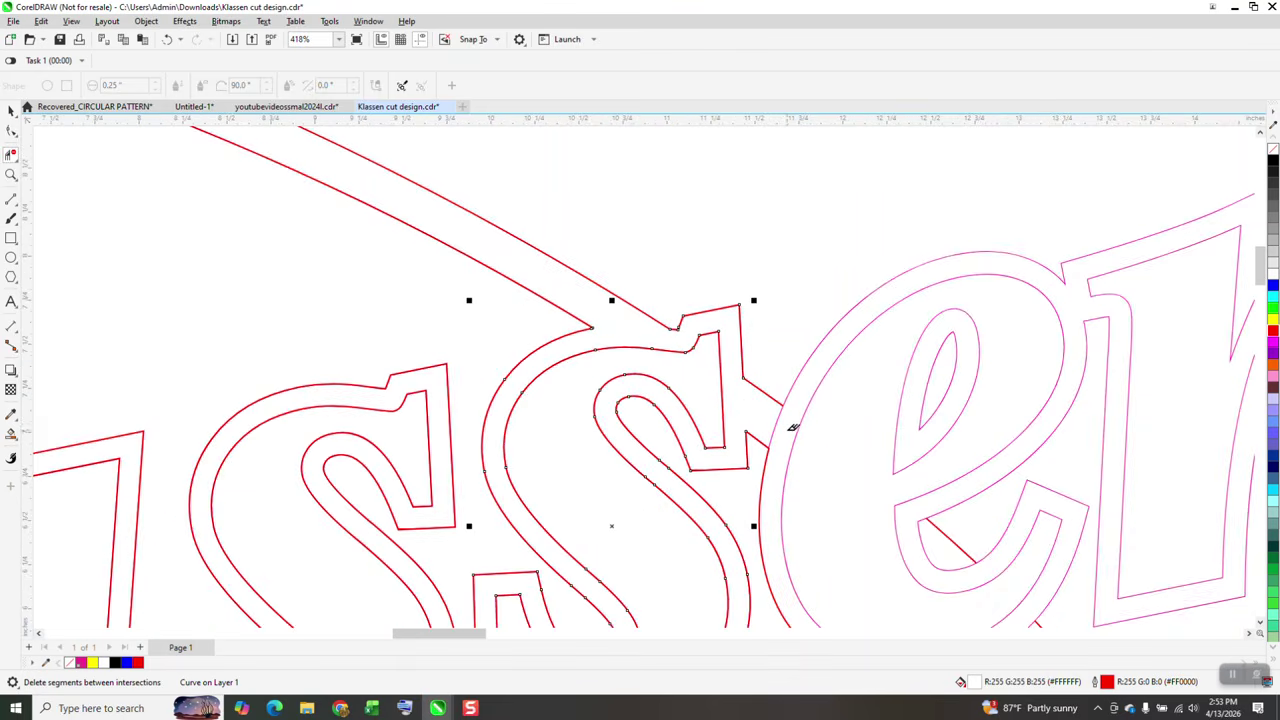
Give the curve forming the e and n a red outline
{"action": "left_click", "coordinate": [11, 110]}
{"action": "left_click", "coordinate": [832, 337]}
{"action": "right_click", "coordinate": [1273, 330]}
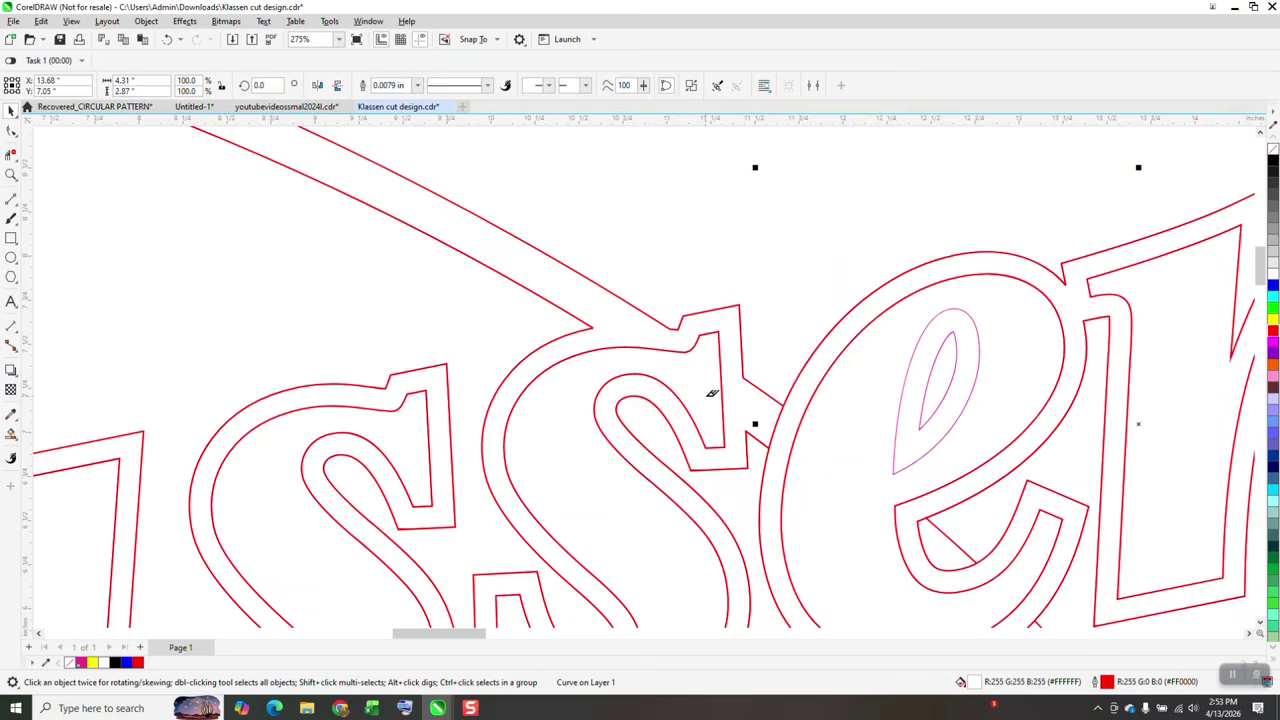
Delete the outline segments of the e that cross the ring at its outer edge, inner opening and base
{"action": "key", "text": "space"}
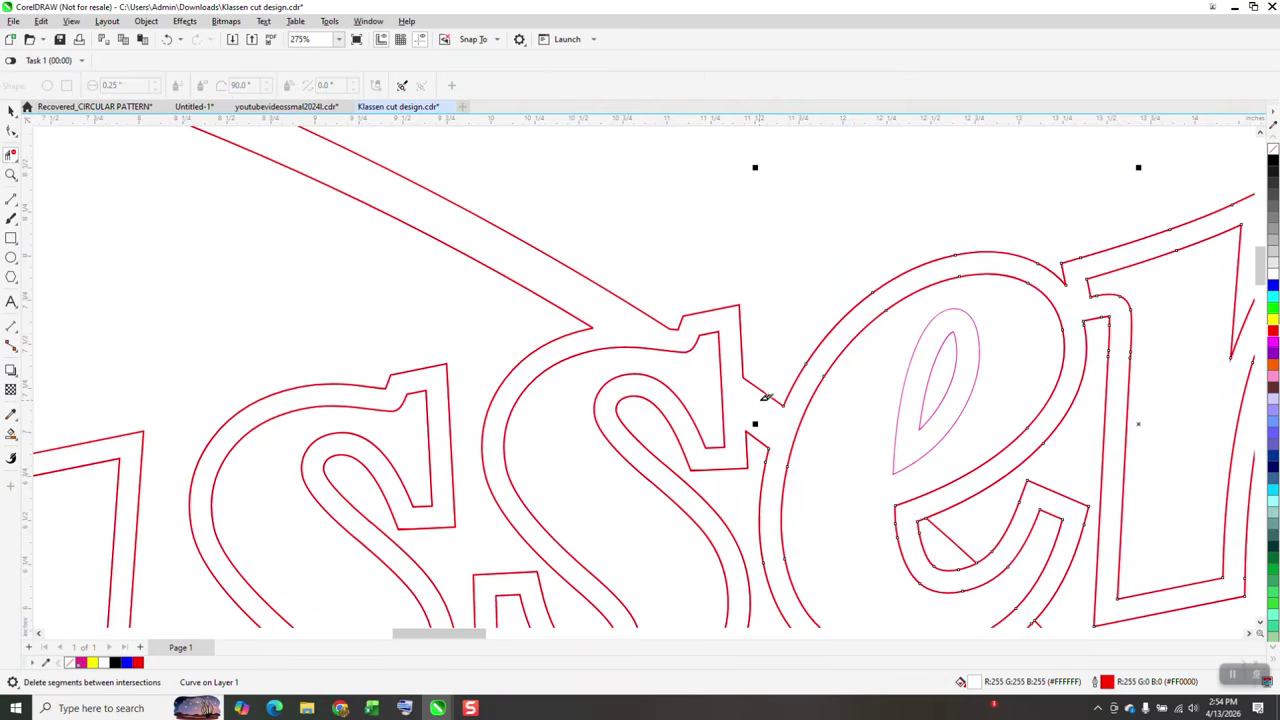
{"action": "scroll", "coordinate": [765, 397], "scroll_direction": "down", "scroll_amount": 1}
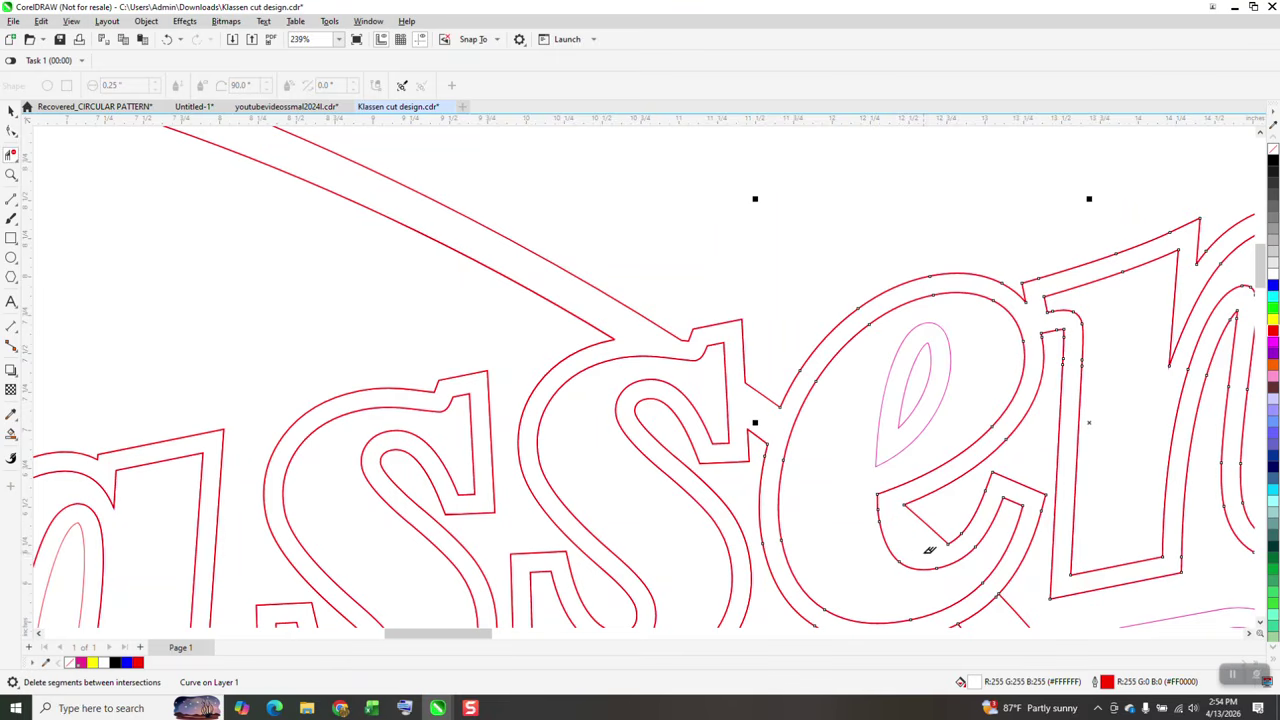
{"action": "scroll", "coordinate": [914, 520], "scroll_direction": "down", "scroll_amount": 2}
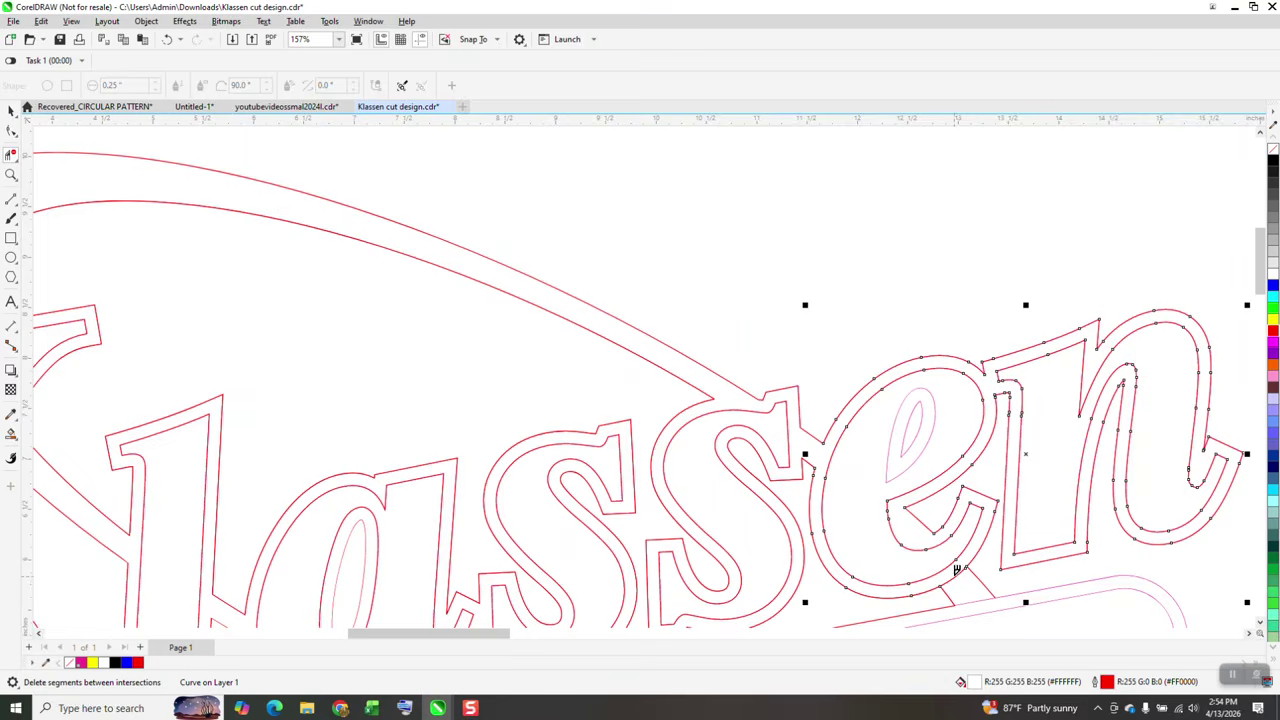
{"action": "scroll", "coordinate": [958, 566], "scroll_direction": "down", "scroll_amount": 1}
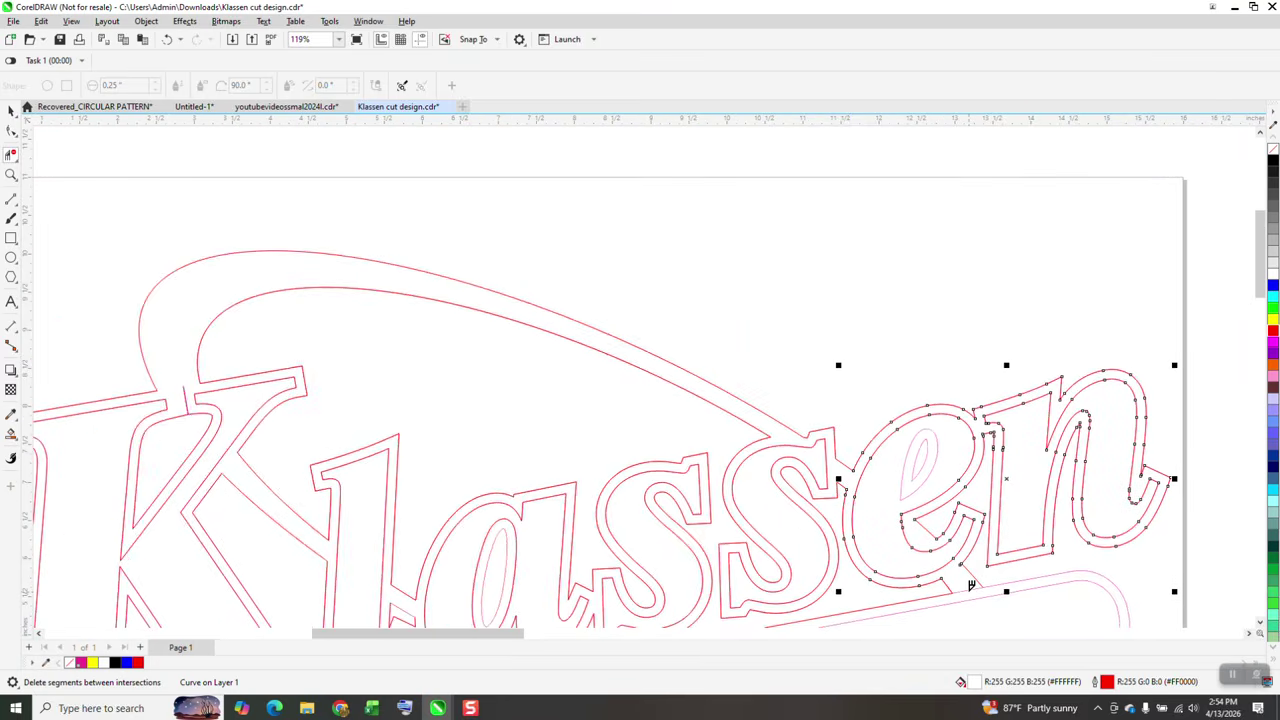
{"action": "scroll", "coordinate": [972, 566], "scroll_direction": "down", "scroll_amount": 1}
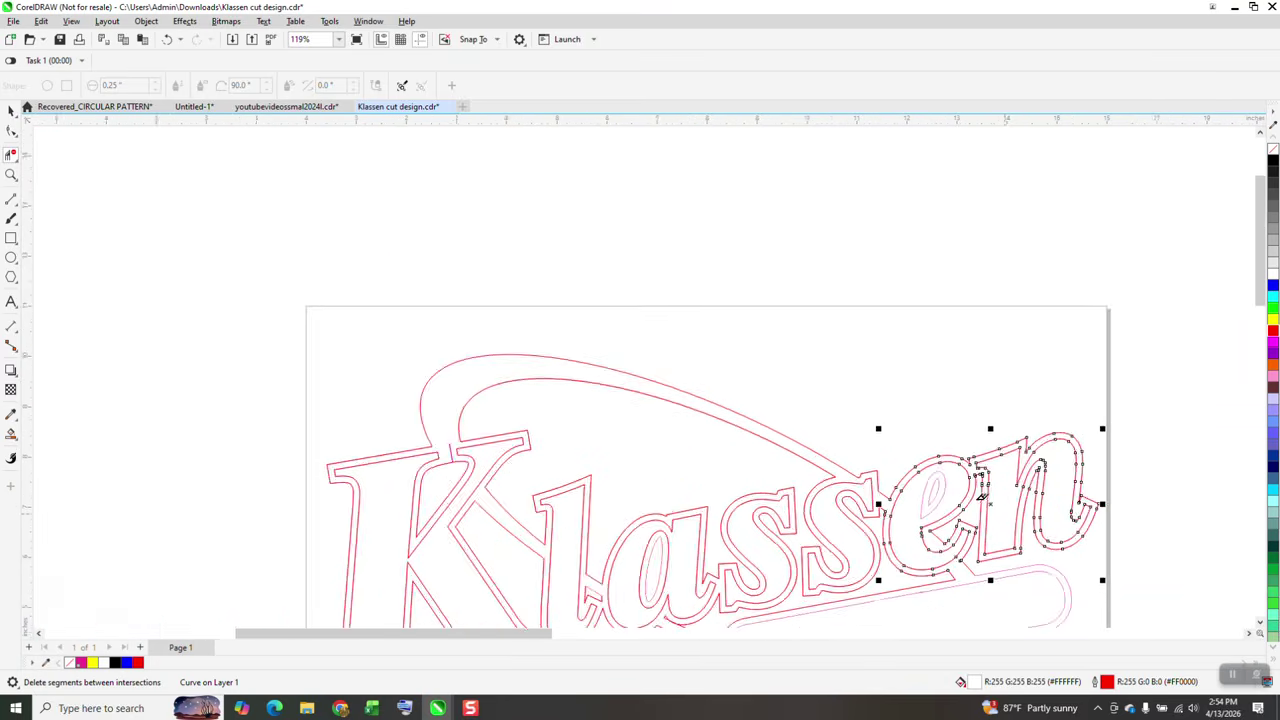
{"action": "scroll", "coordinate": [983, 496], "scroll_direction": "down", "scroll_amount": 1}
{"action": "scroll", "coordinate": [866, 540], "scroll_direction": "down", "scroll_amount": 1}
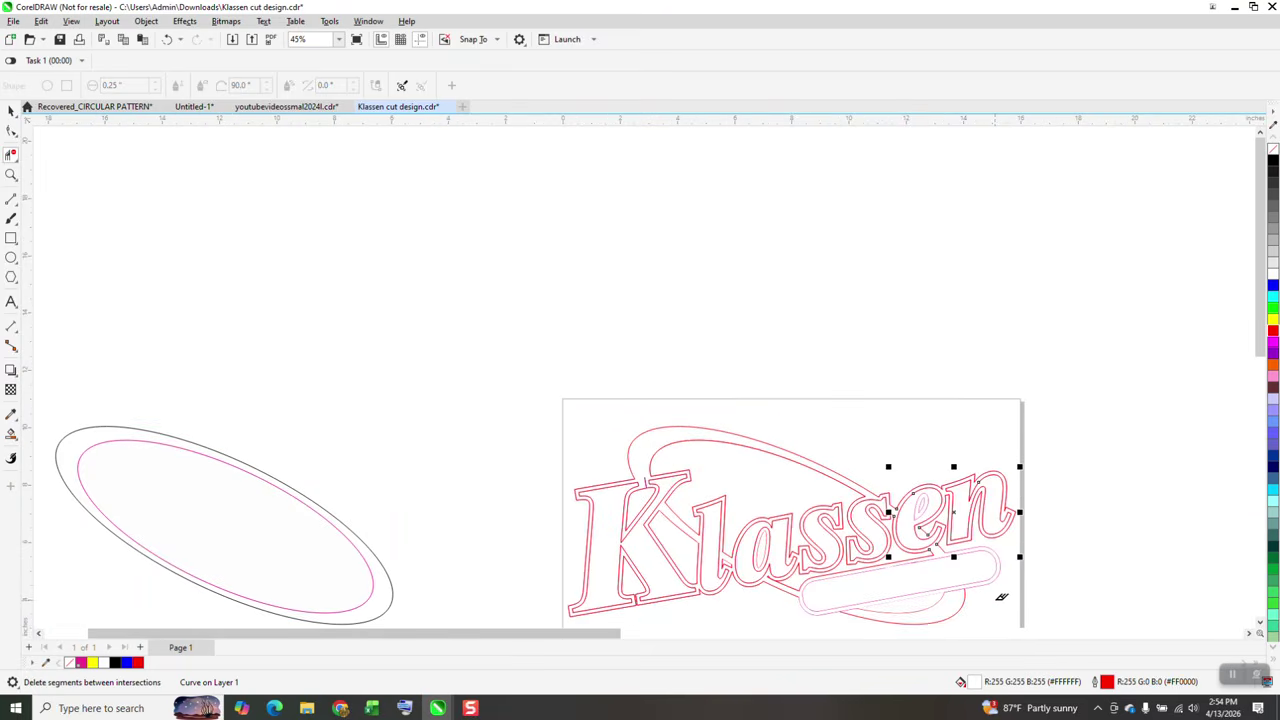
{"action": "left_click", "coordinate": [11, 175]}
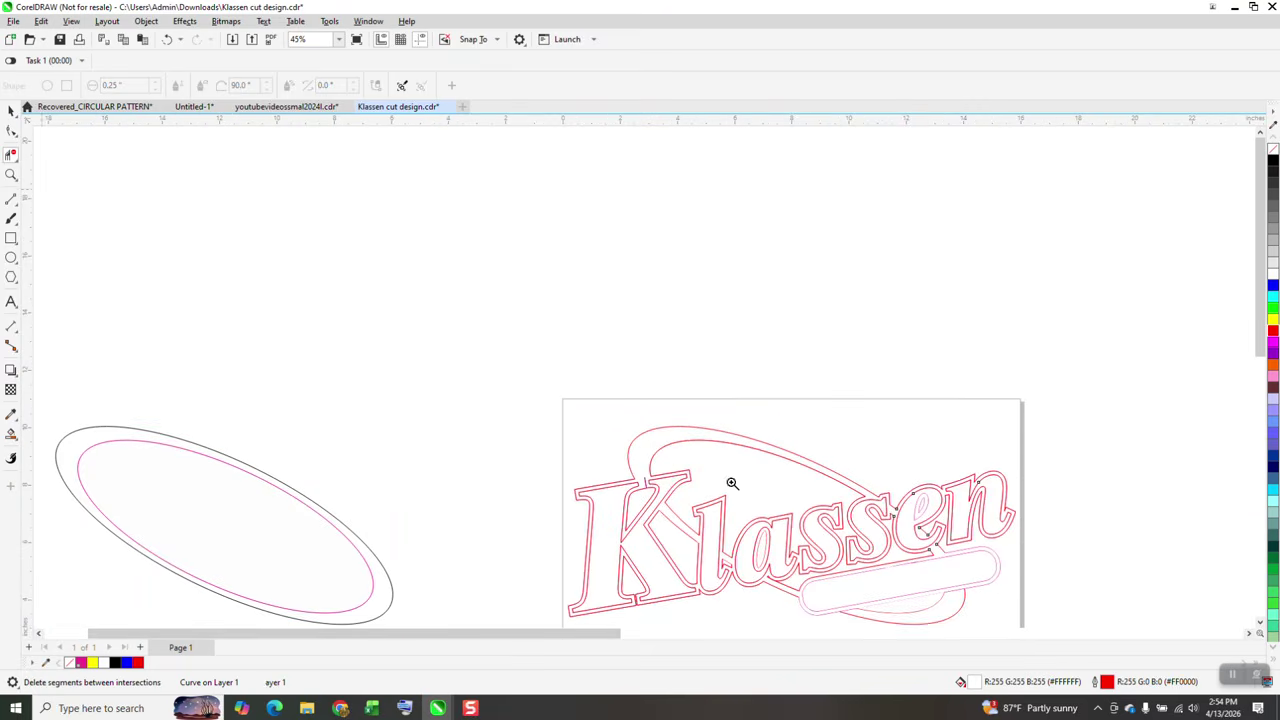
{"action": "left_click_drag", "start_coordinate": [842, 572], "coordinate": [780, 544]}
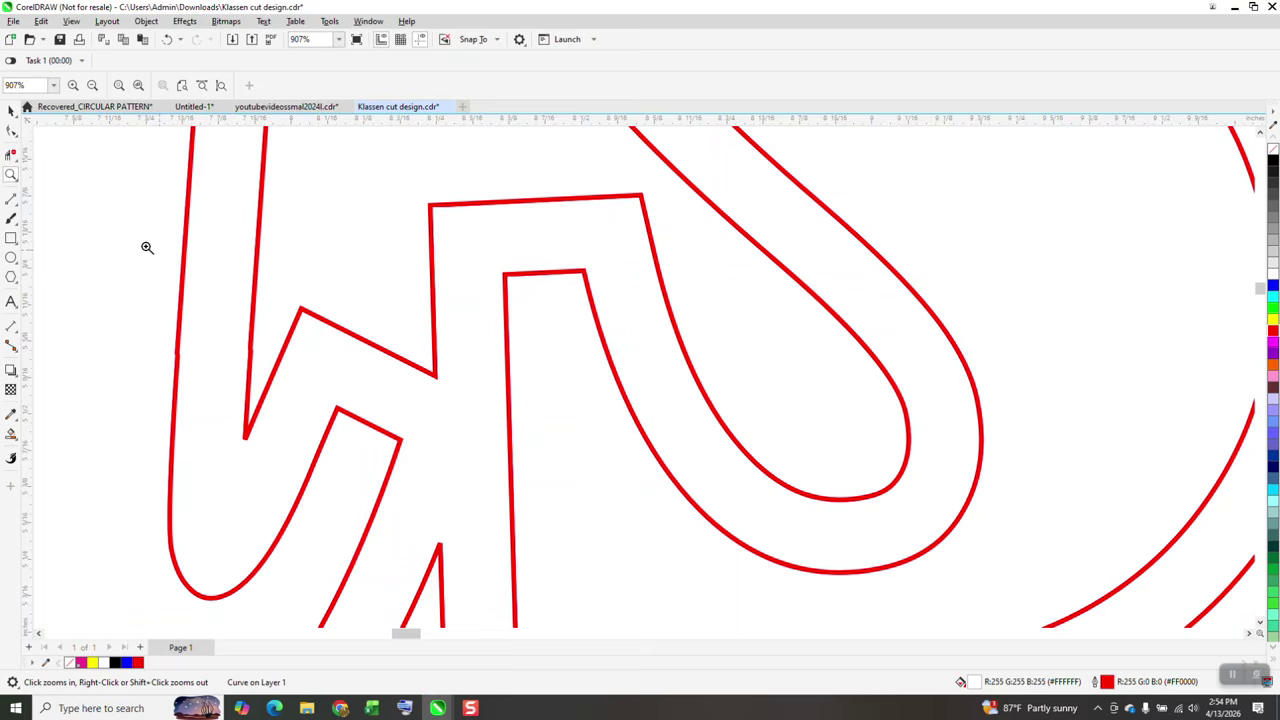
{"action": "left_click", "coordinate": [11, 433]}
{"action": "scroll", "coordinate": [824, 370], "scroll_direction": "down", "scroll_amount": 5}
{"action": "scroll", "coordinate": [537, 360], "scroll_direction": "up", "scroll_amount": 1}
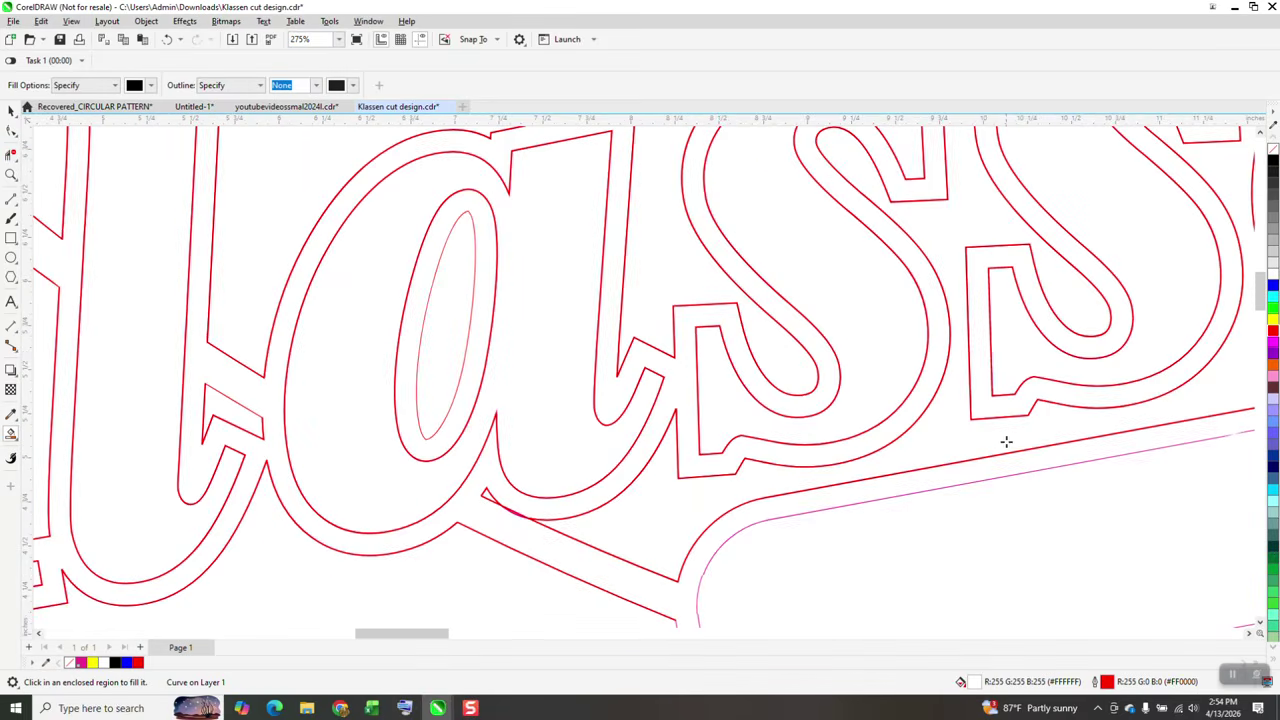
{"action": "scroll", "coordinate": [762, 432], "scroll_direction": "down", "scroll_amount": 3}
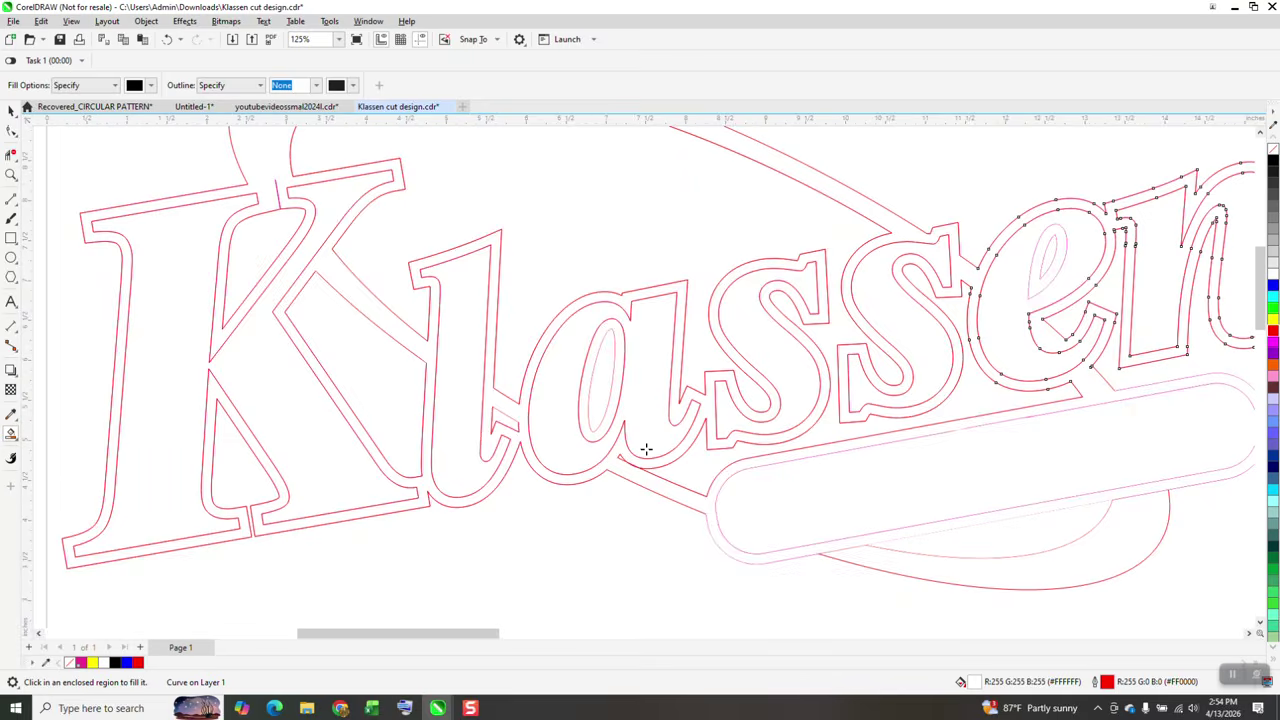
{"action": "scroll", "coordinate": [632, 448], "scroll_direction": "down", "scroll_amount": 1}
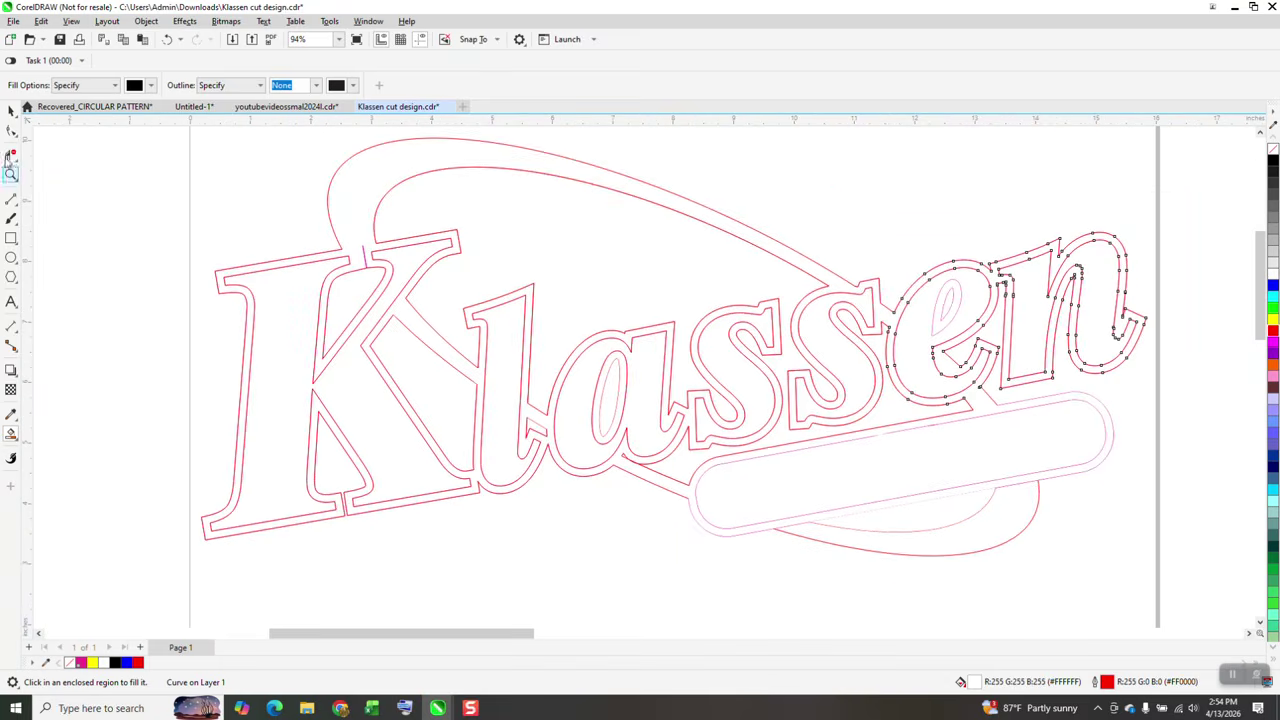
Give the curve forming the rounded banner beneath the lettering a red outline
{"action": "left_click", "coordinate": [11, 110]}
{"action": "left_click", "coordinate": [727, 530]}
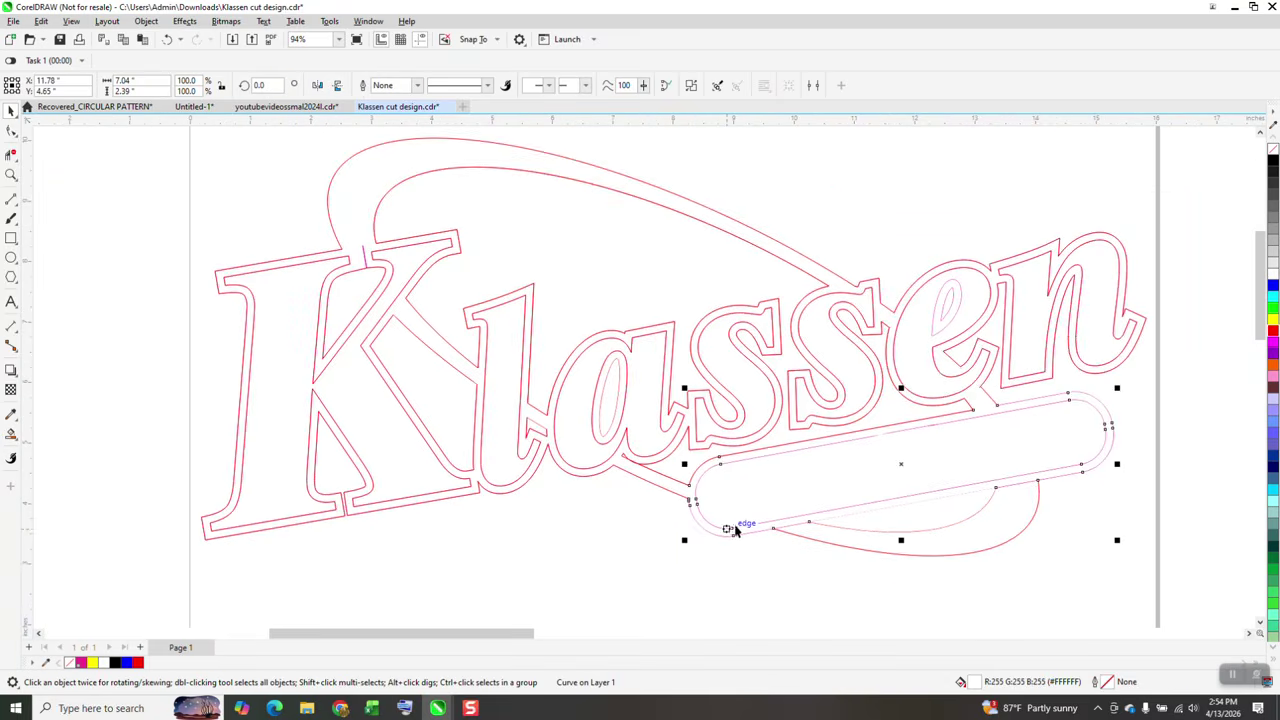
{"action": "right_click", "coordinate": [1273, 333]}
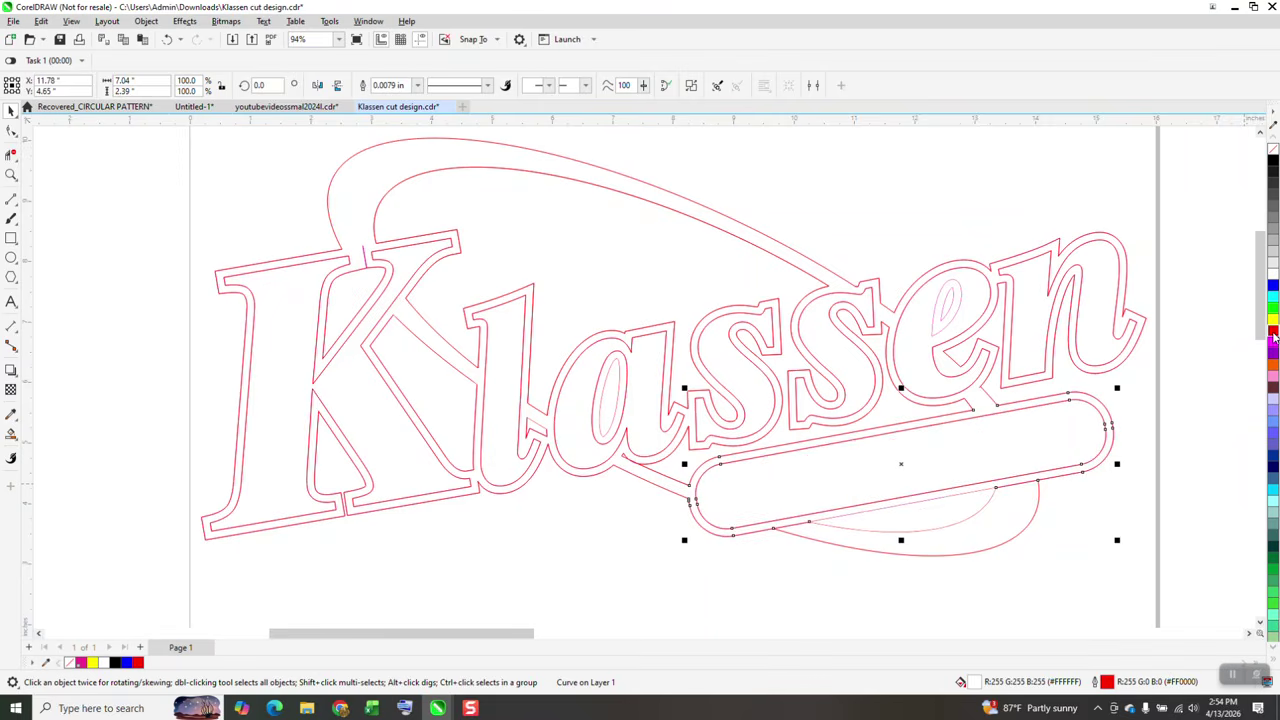
Delete the segments of the banner's lower outer edge that cross the ring at both ends of the lower crescent
{"action": "left_click", "coordinate": [11, 175]}
{"action": "left_click_drag", "start_coordinate": [634, 457], "coordinate": [967, 603]}
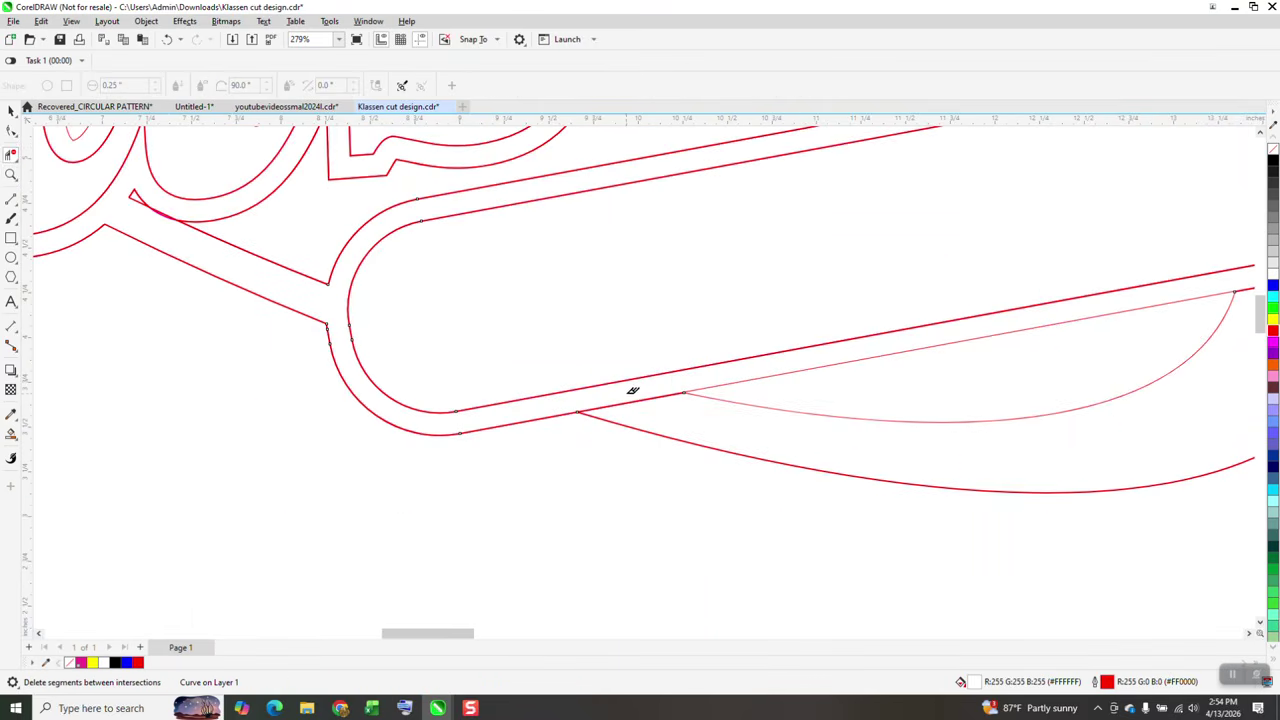
{"action": "left_click", "coordinate": [645, 399]}
{"action": "scroll", "coordinate": [520, 380], "scroll_direction": "down", "scroll_amount": 1}
{"action": "scroll", "coordinate": [700, 435], "scroll_direction": "down", "scroll_amount": 1}
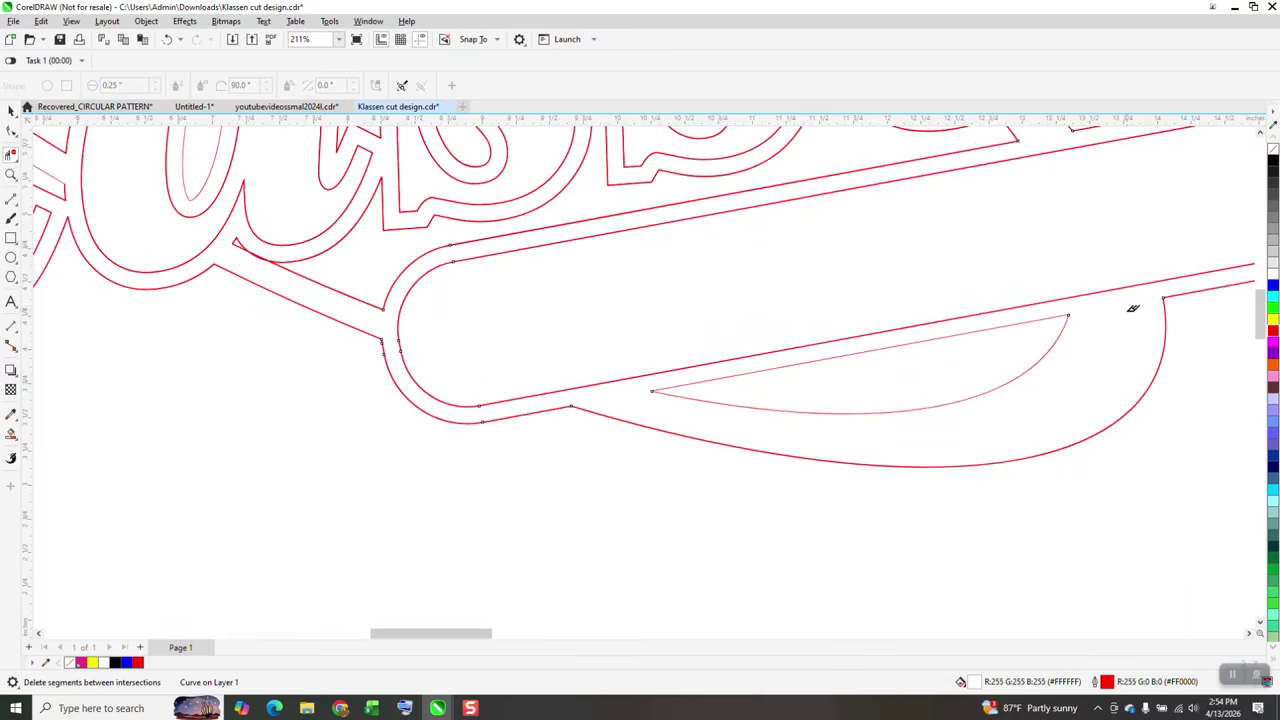
{"action": "scroll", "coordinate": [1117, 354], "scroll_direction": "down", "scroll_amount": 2}
{"action": "scroll", "coordinate": [791, 429], "scroll_direction": "down", "scroll_amount": 1}
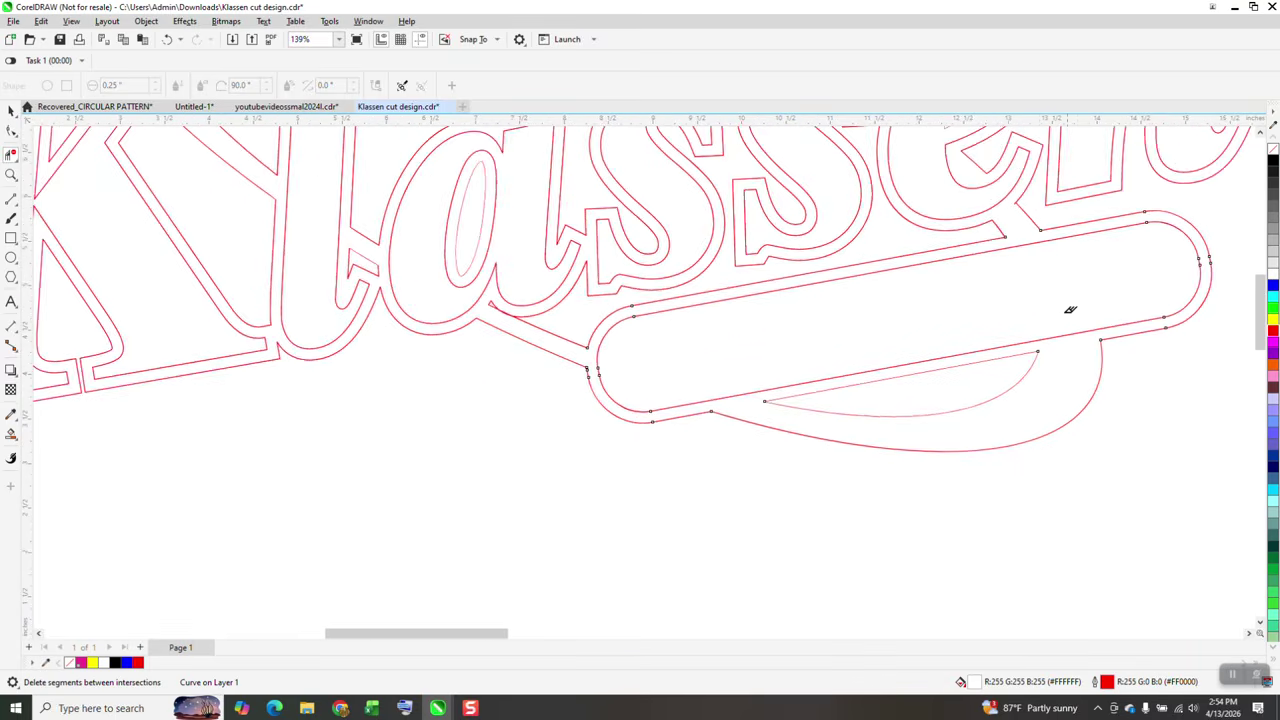
Draw a rectangle about 19.13 by 8.6 inches around the whole logo, fill it yellow and order it behind the artwork
{"action": "scroll", "coordinate": [1077, 314], "scroll_direction": "down", "scroll_amount": 4}
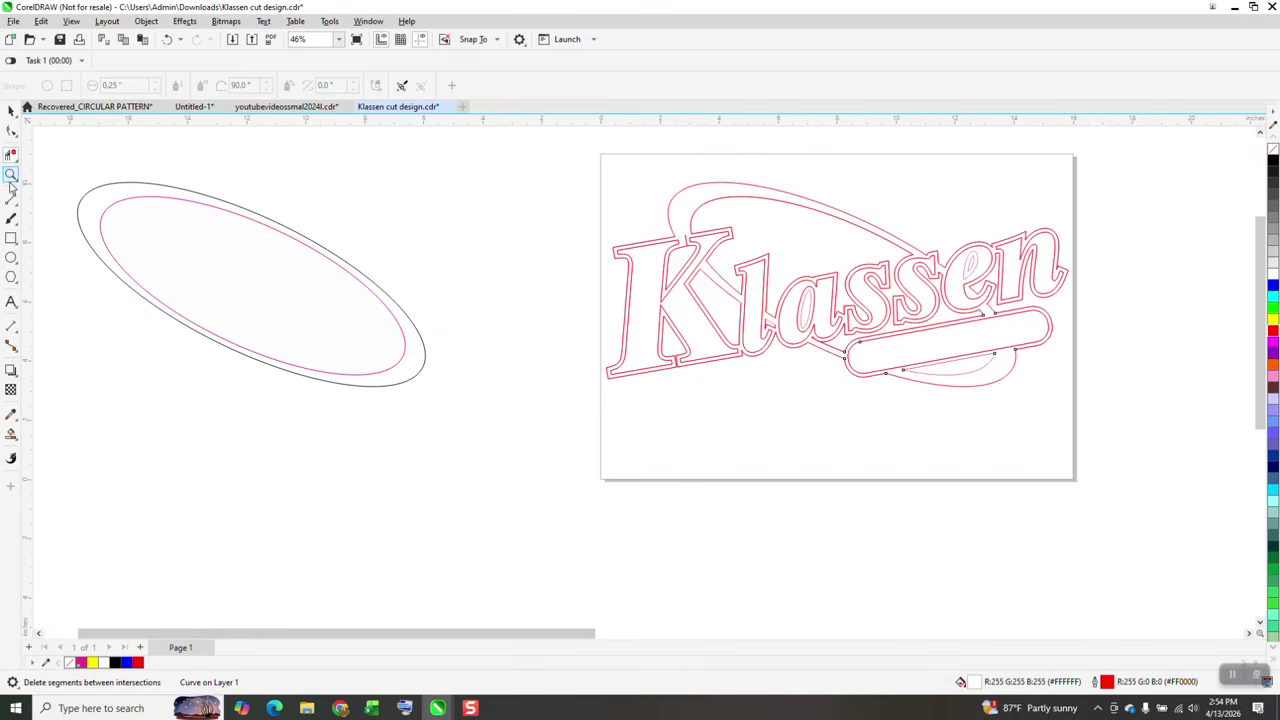
{"action": "left_click_drag", "start_coordinate": [574, 163], "coordinate": [1146, 425]}
{"action": "left_click", "coordinate": [1273, 318]}
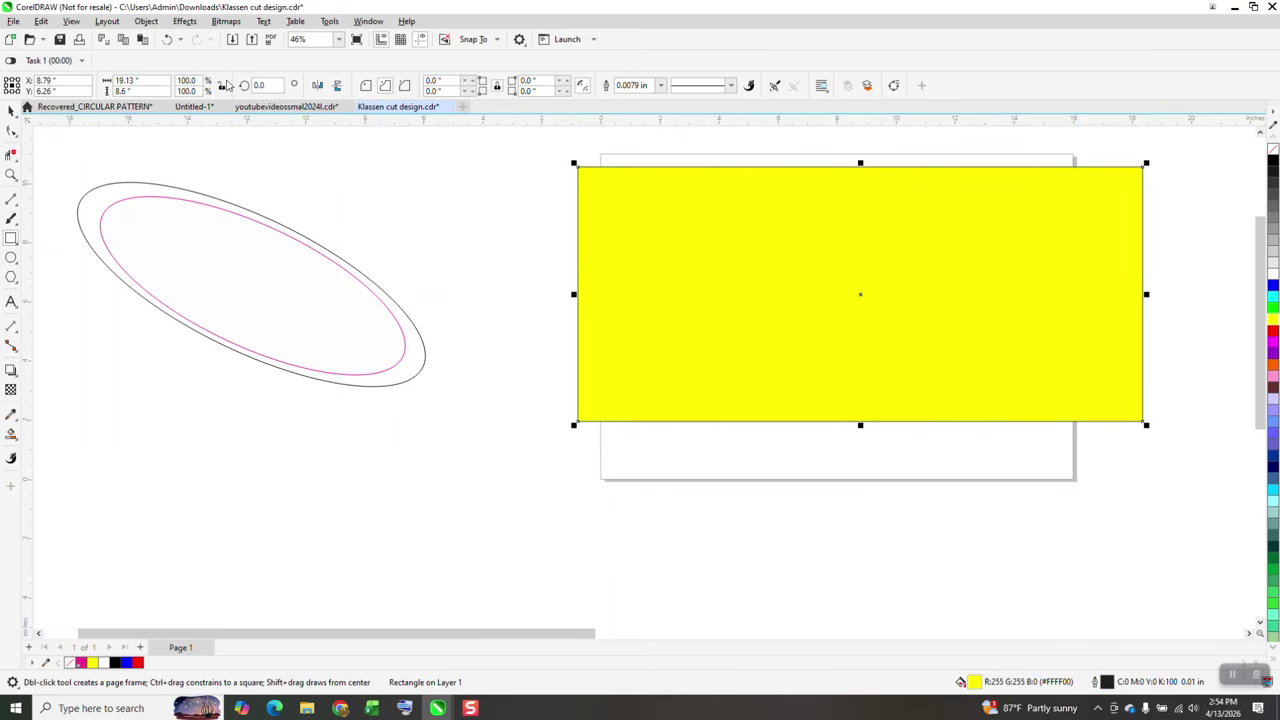
{"action": "left_click", "coordinate": [148, 22]}
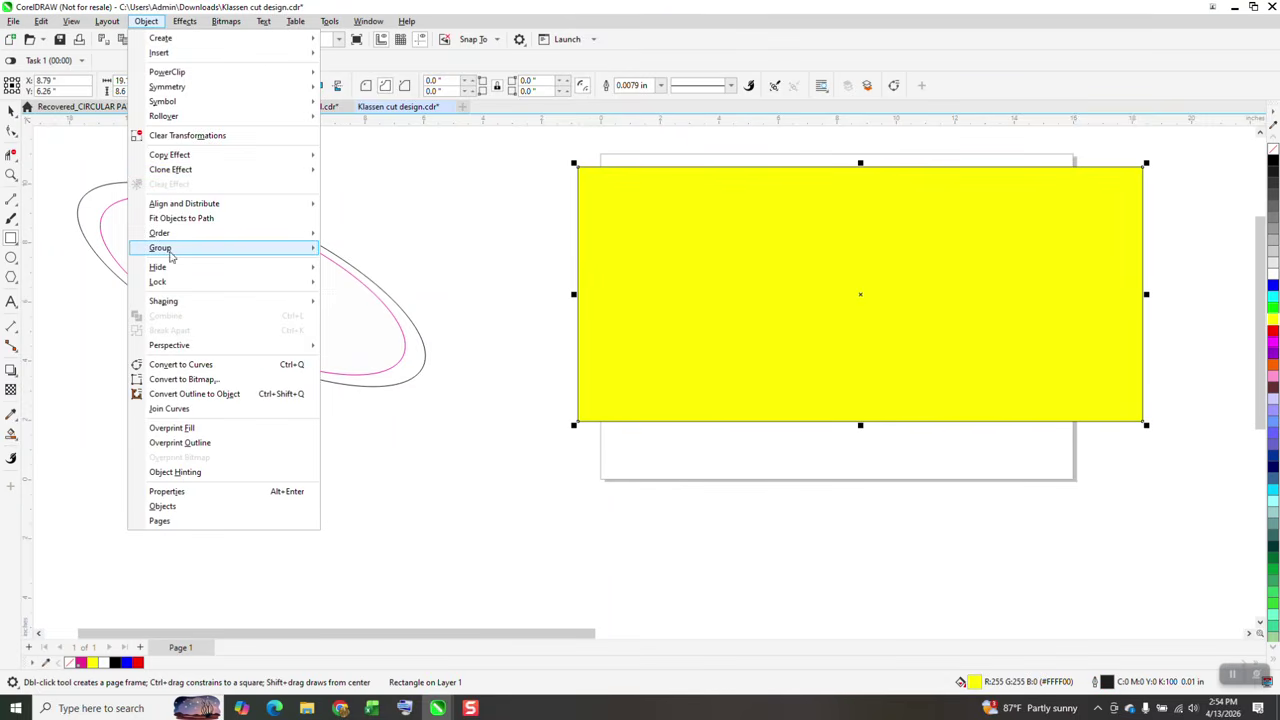
{"action": "left_click", "coordinate": [364, 251]}
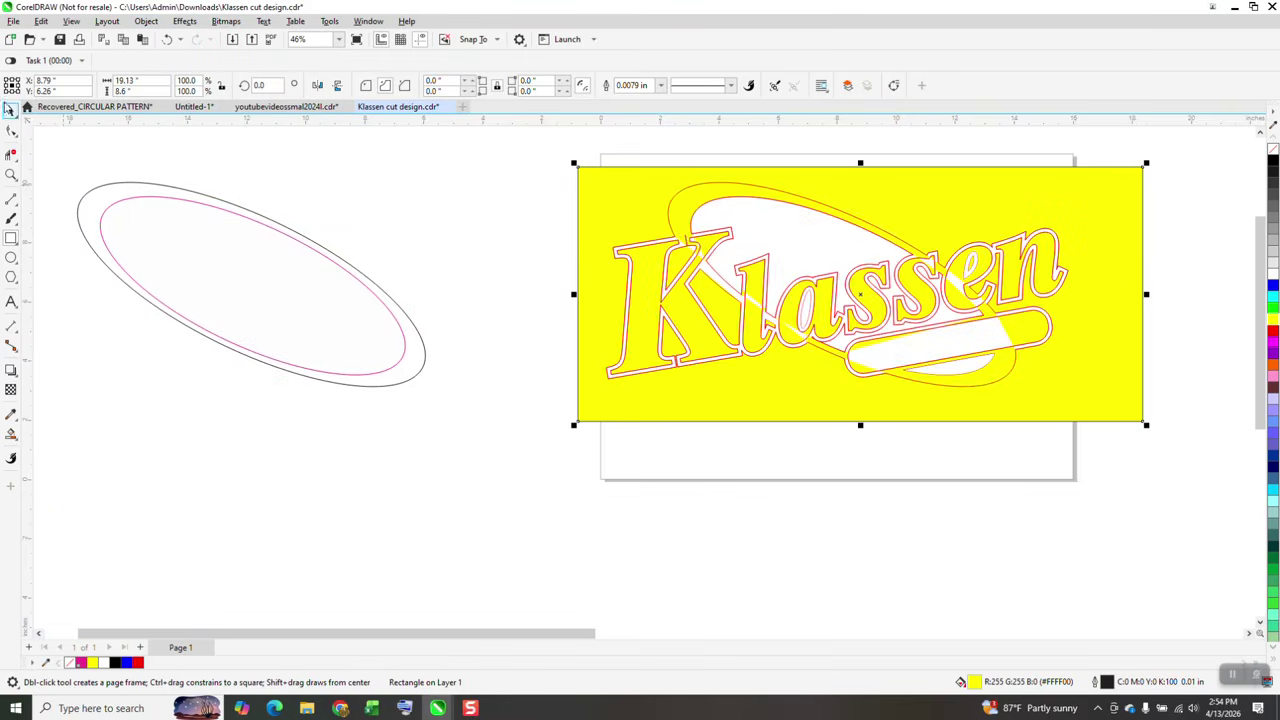
{"action": "left_click", "coordinate": [273, 190]}
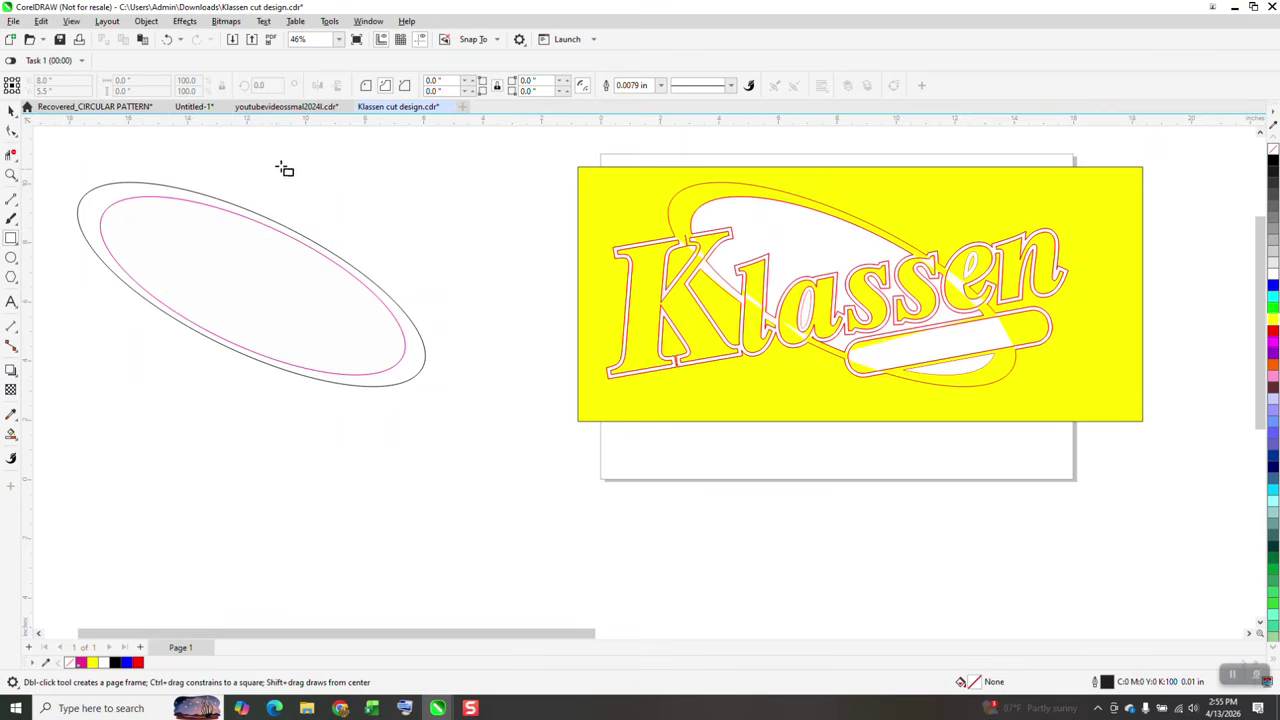
Remove the white fill from the oval, the K, l, a and first s, and the e and n, keeping their red outlines
{"action": "left_click", "coordinate": [12, 112]}
{"action": "left_click", "coordinate": [748, 250]}
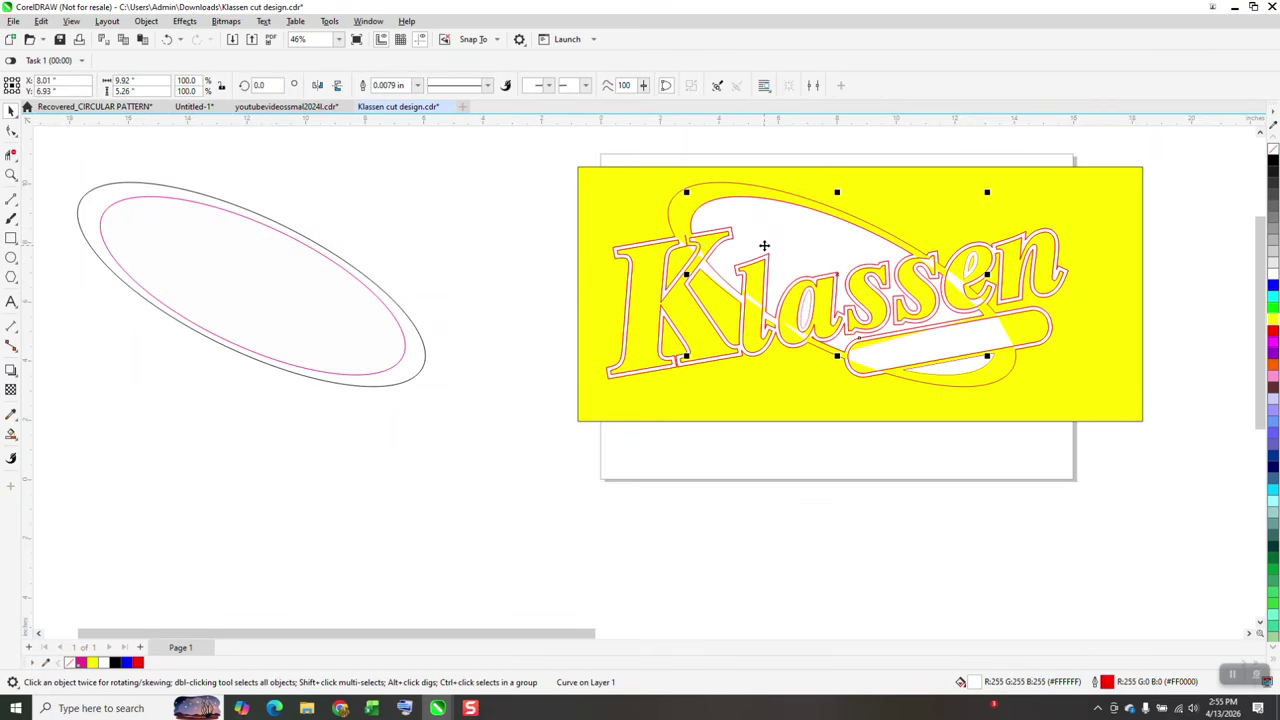
{"action": "key", "text": "Delete"}
{"action": "left_click", "coordinate": [733, 291]}
{"action": "key", "text": "Delete"}
{"action": "left_click", "coordinate": [958, 280]}
{"action": "key", "text": "Delete"}
{"action": "left_click", "coordinate": [975, 270]}
{"action": "key", "text": "Delete"}
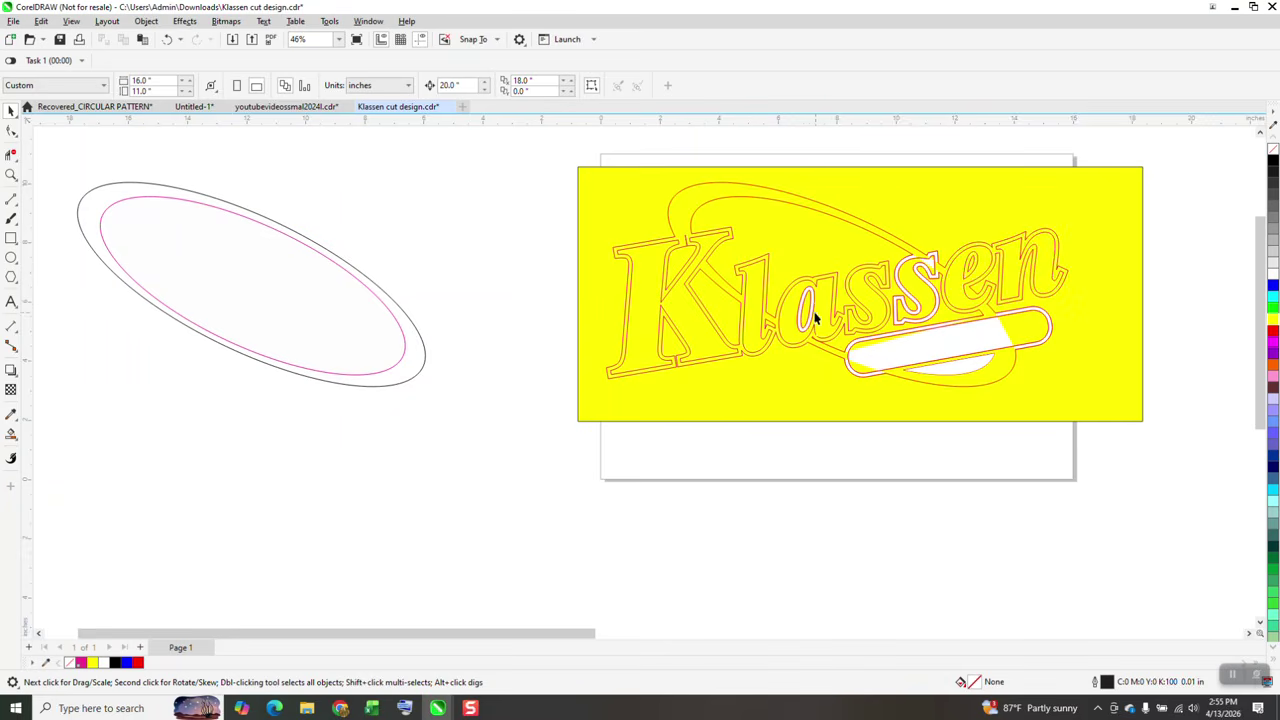
Remove the white fill from the a's inner opening, the second s, the banner and the lower crescent
{"action": "left_click", "coordinate": [809, 297]}
{"action": "left_click", "coordinate": [903, 346]}
{"action": "key", "text": "Delete"}
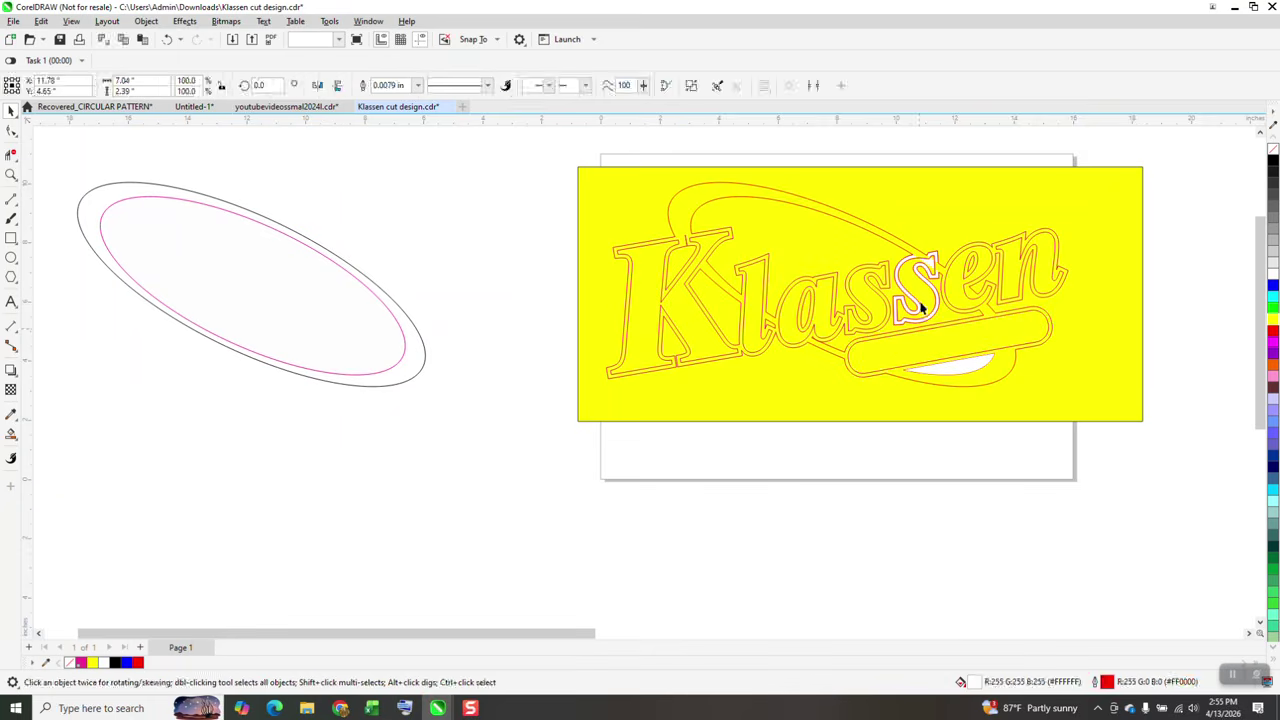
{"action": "left_click", "coordinate": [960, 366]}
{"action": "key", "text": "Delete"}
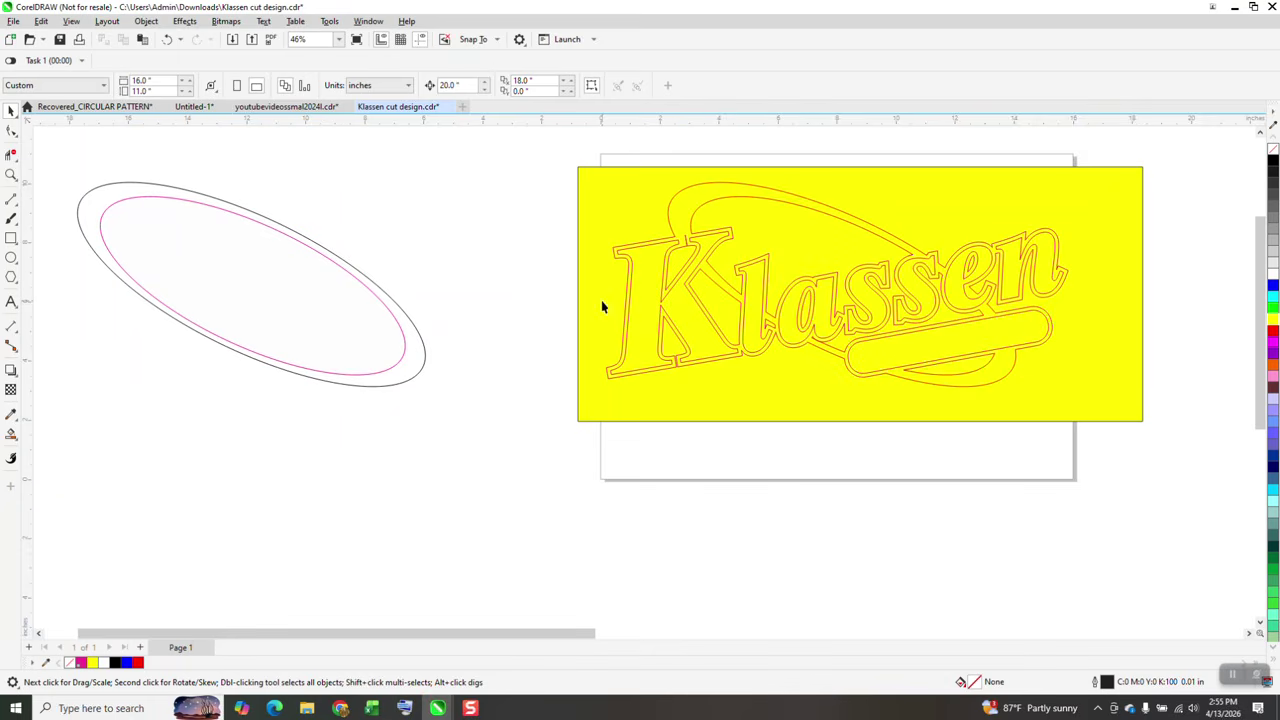
Smart-fill the connected band of the ring, letter borders and banner border black, plus the inner bands of the a and e
{"action": "scroll", "coordinate": [603, 306], "scroll_direction": "down", "scroll_amount": 1}
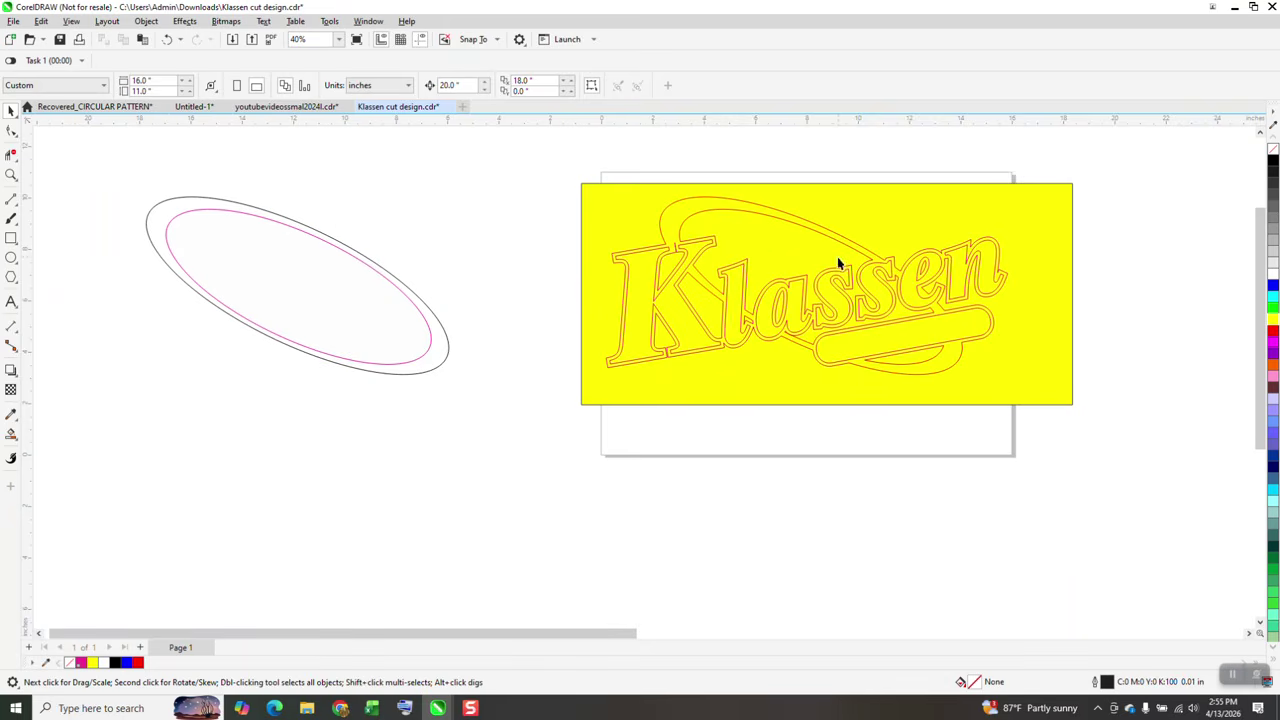
{"action": "left_click", "coordinate": [11, 435]}
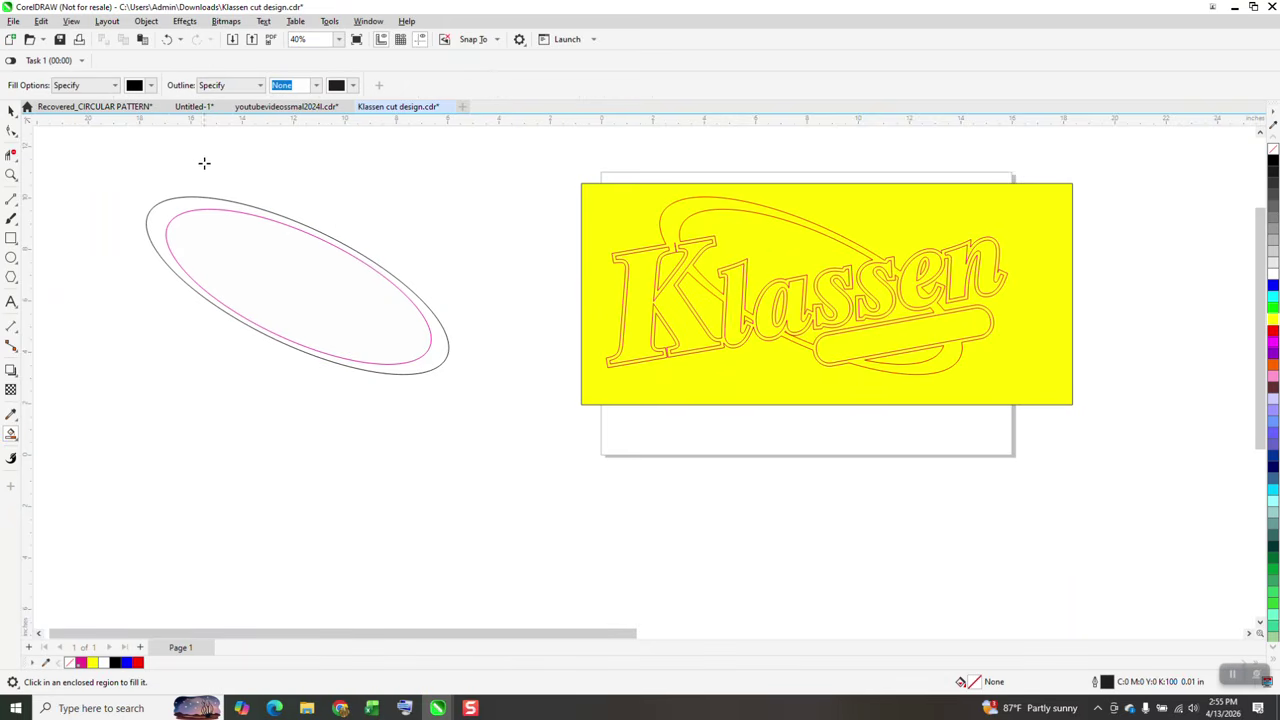
{"action": "left_click", "coordinate": [681, 209]}
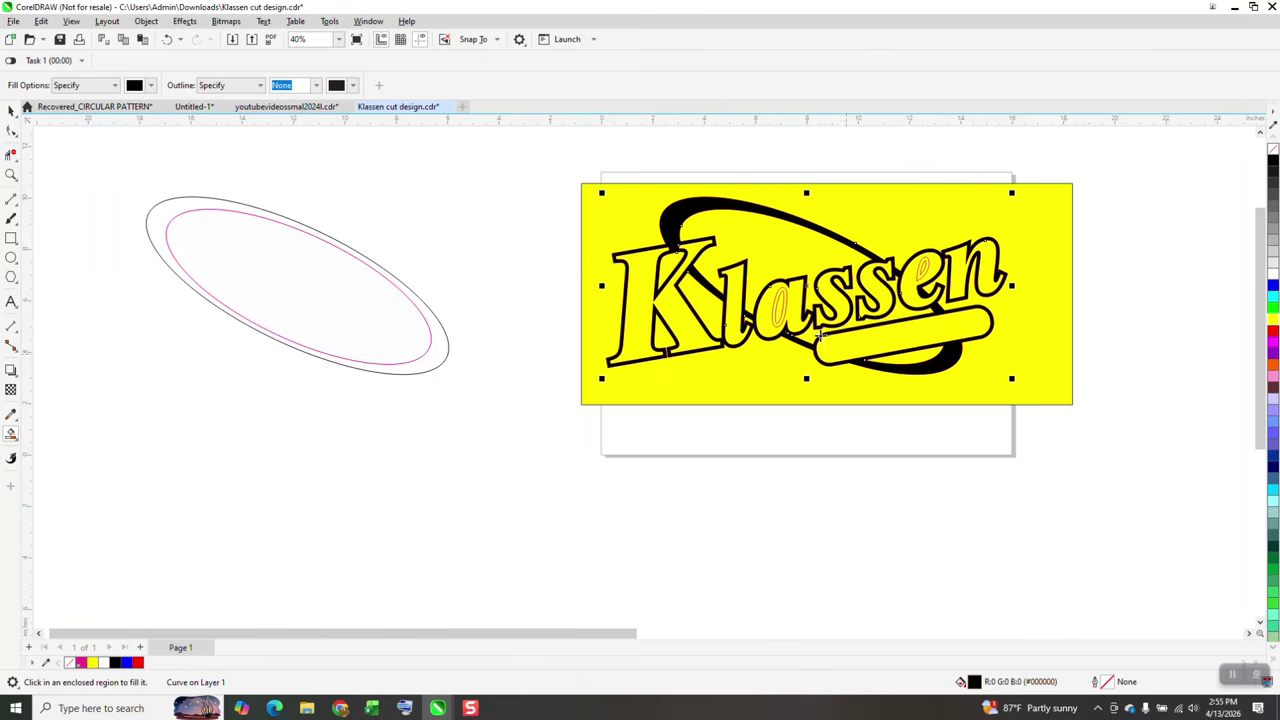
{"action": "left_click", "coordinate": [774, 310]}
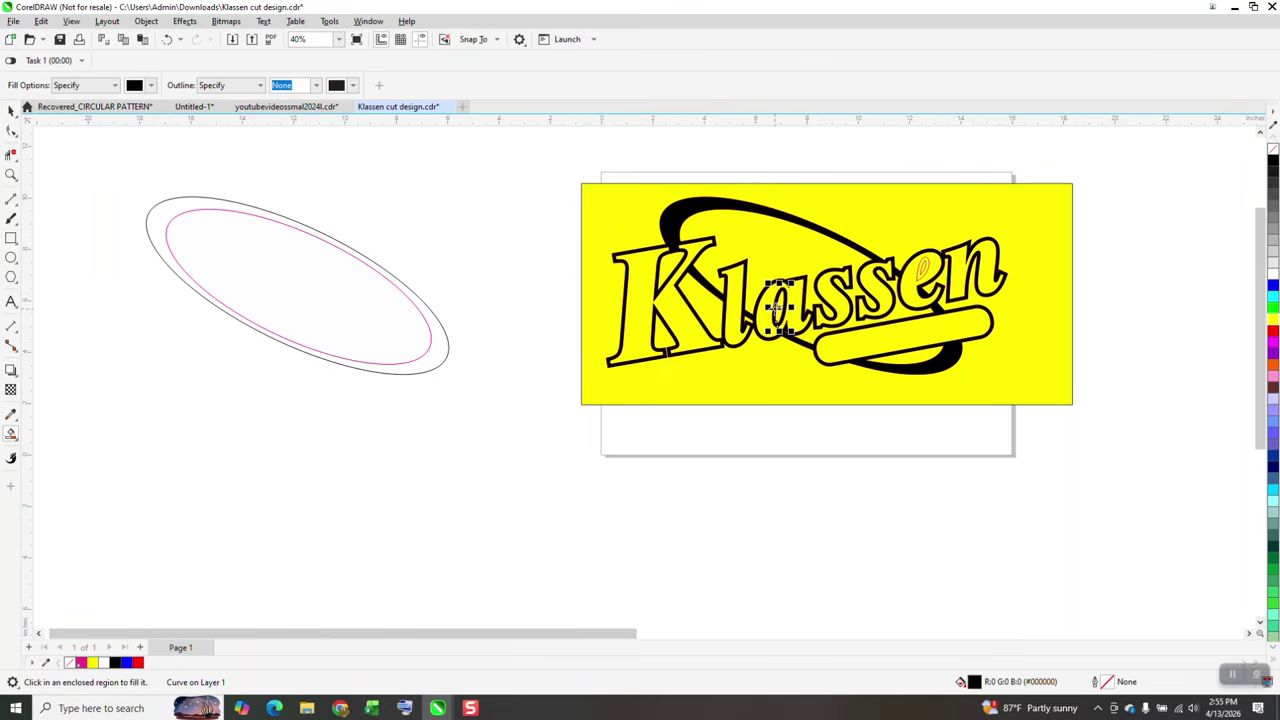
{"action": "left_click", "coordinate": [920, 274]}
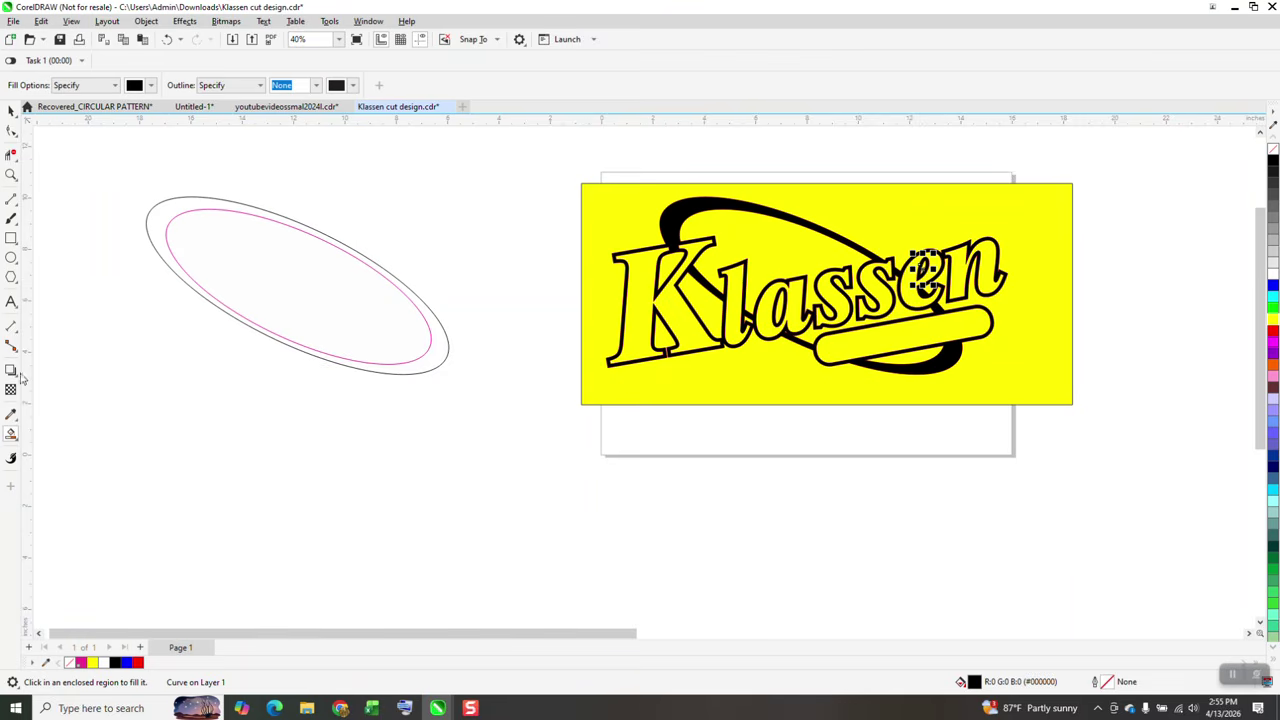
Set the smart fill color to white and fill the faces of all seven letters in Klassen
{"action": "left_click", "coordinate": [148, 86]}
{"action": "left_click", "coordinate": [175, 170]}
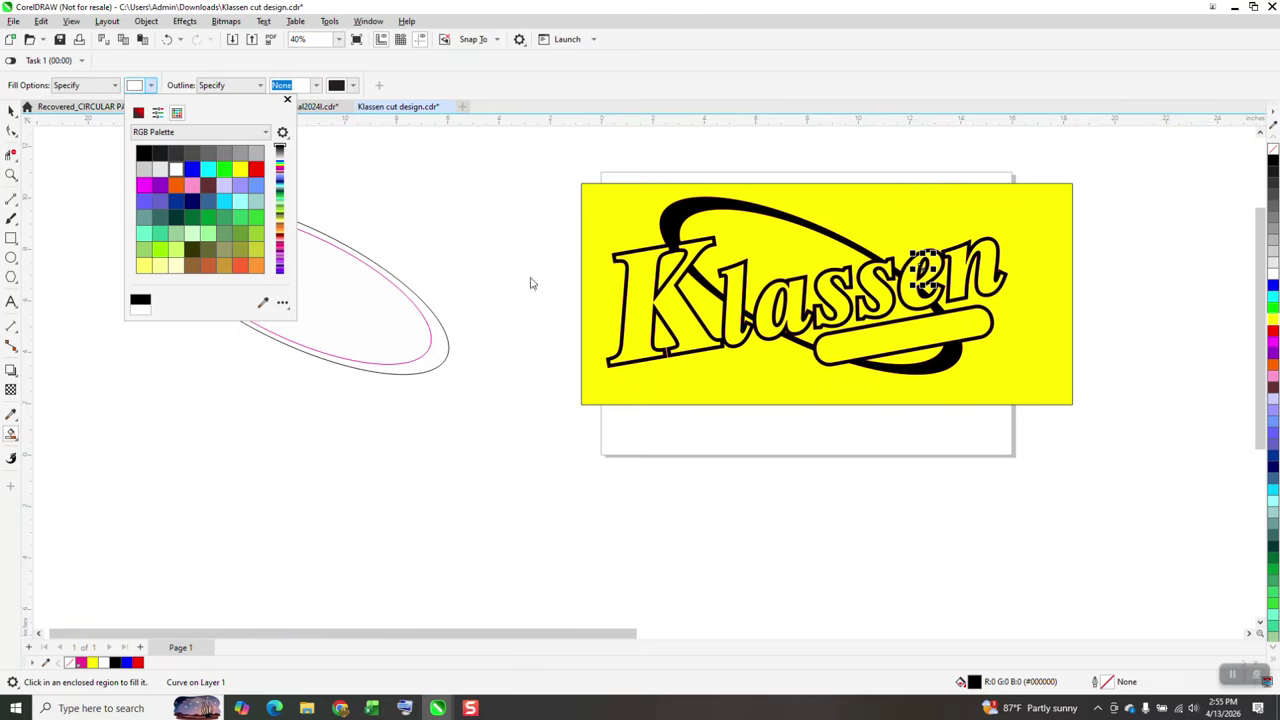
{"action": "left_click", "coordinate": [642, 290]}
{"action": "left_click", "coordinate": [737, 300]}
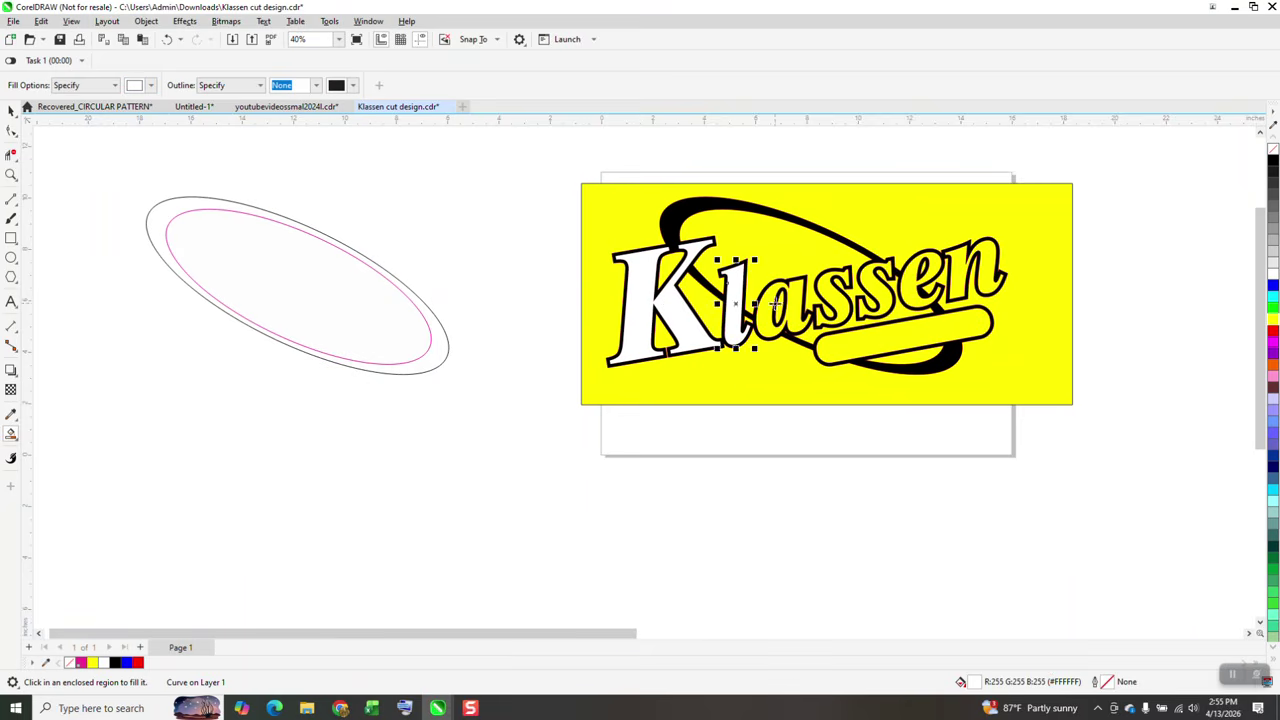
{"action": "left_click", "coordinate": [778, 302]}
{"action": "left_click", "coordinate": [824, 295]}
{"action": "left_click", "coordinate": [877, 289]}
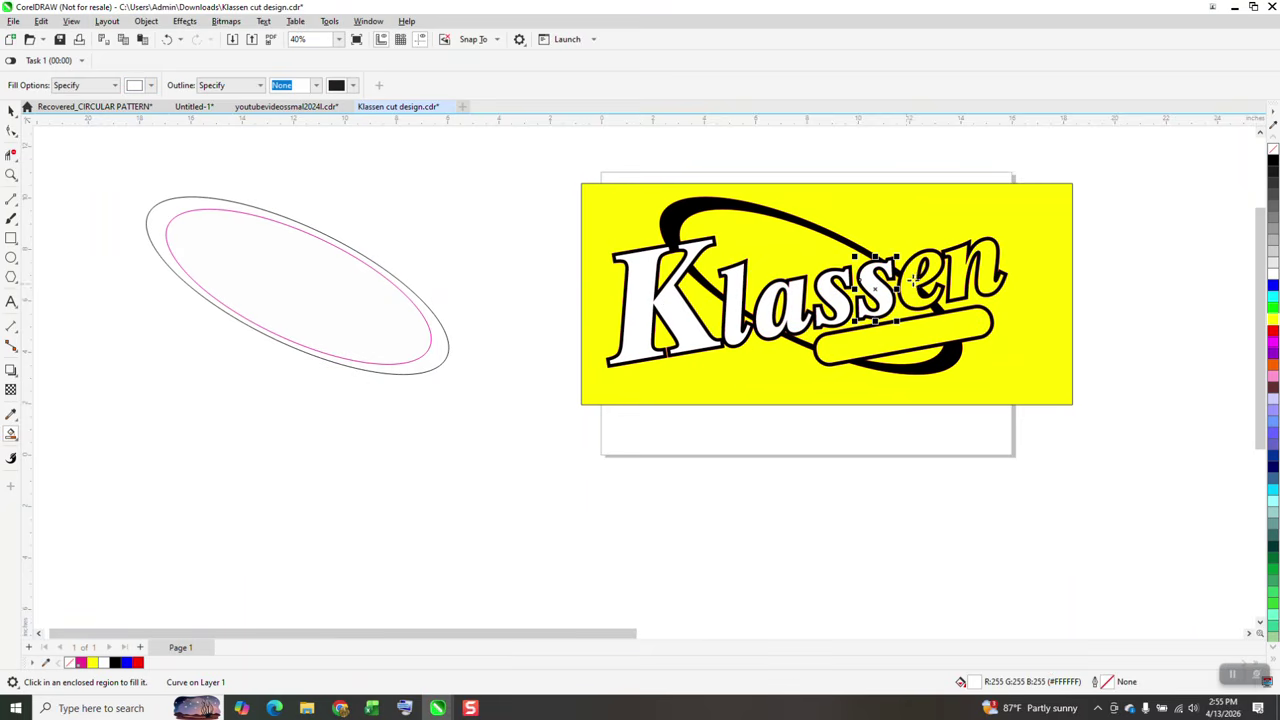
{"action": "left_click", "coordinate": [914, 277]}
{"action": "left_click", "coordinate": [967, 269]}
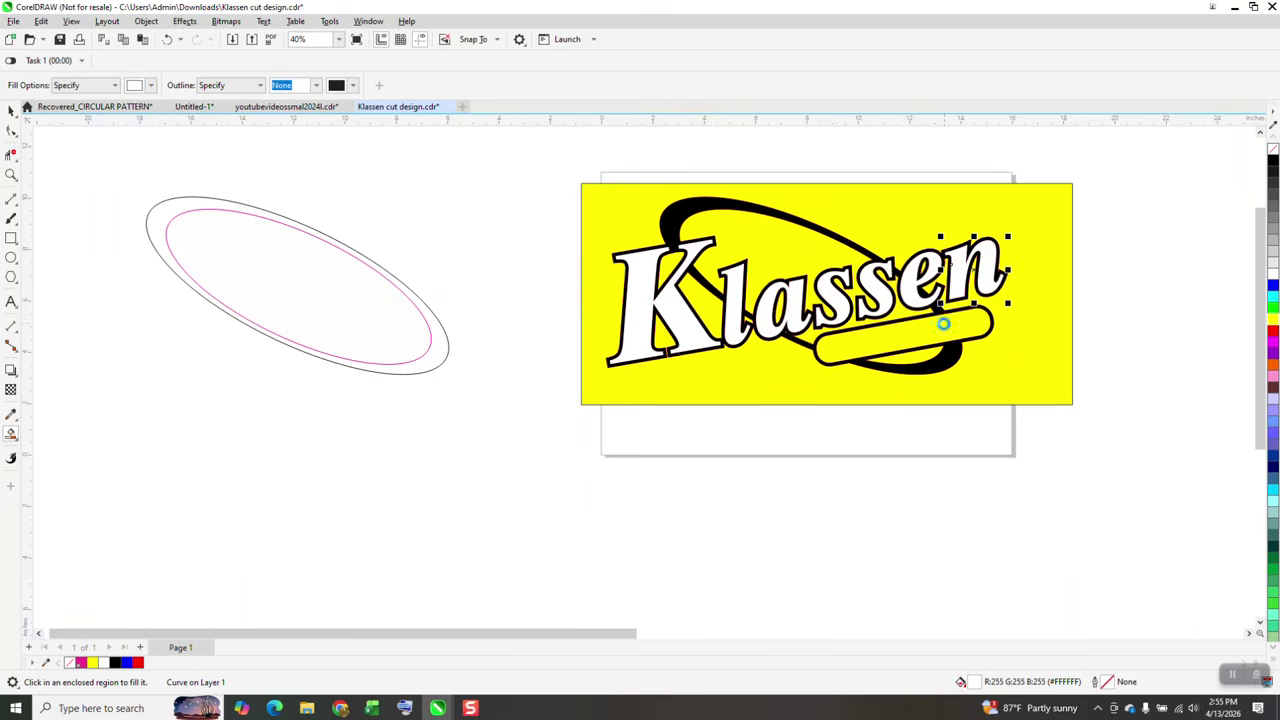
Smart-fill the banner, the oval interior, the lower crescent and the a's inner opening white
{"action": "left_click", "coordinate": [945, 322]}
{"action": "left_click", "coordinate": [778, 252]}
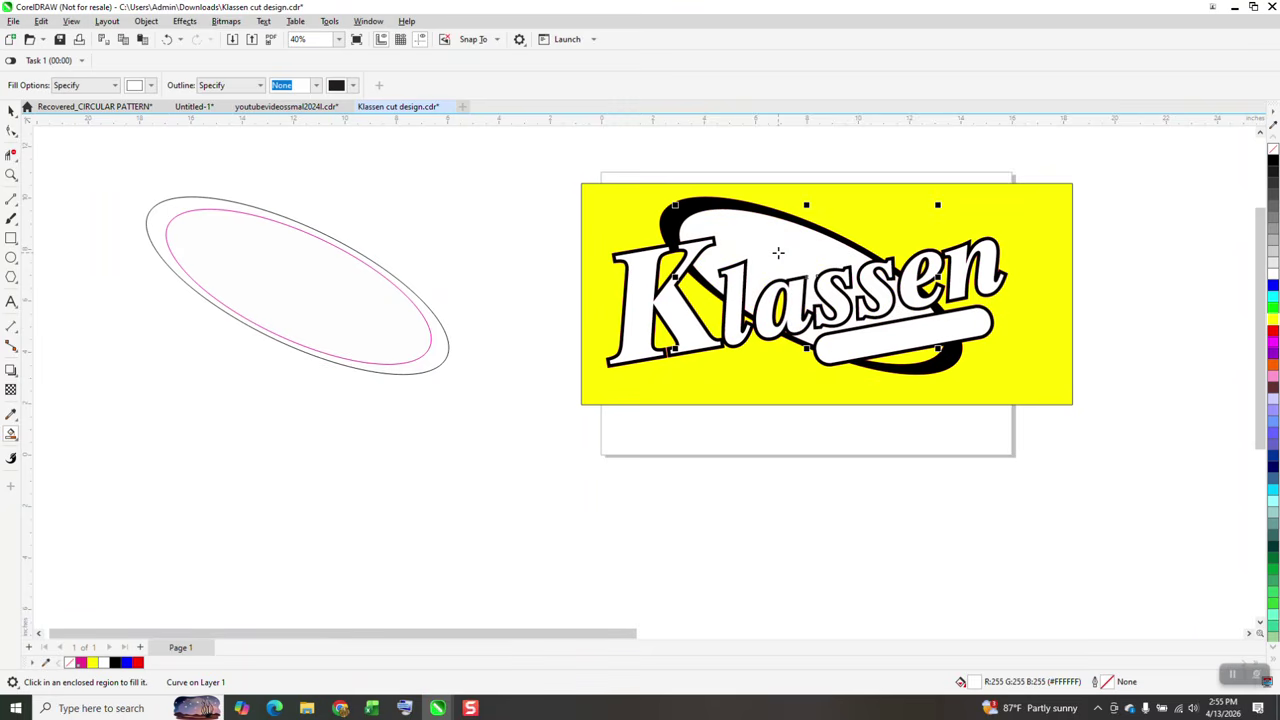
{"action": "left_click", "coordinate": [882, 352]}
{"action": "left_click", "coordinate": [779, 304]}
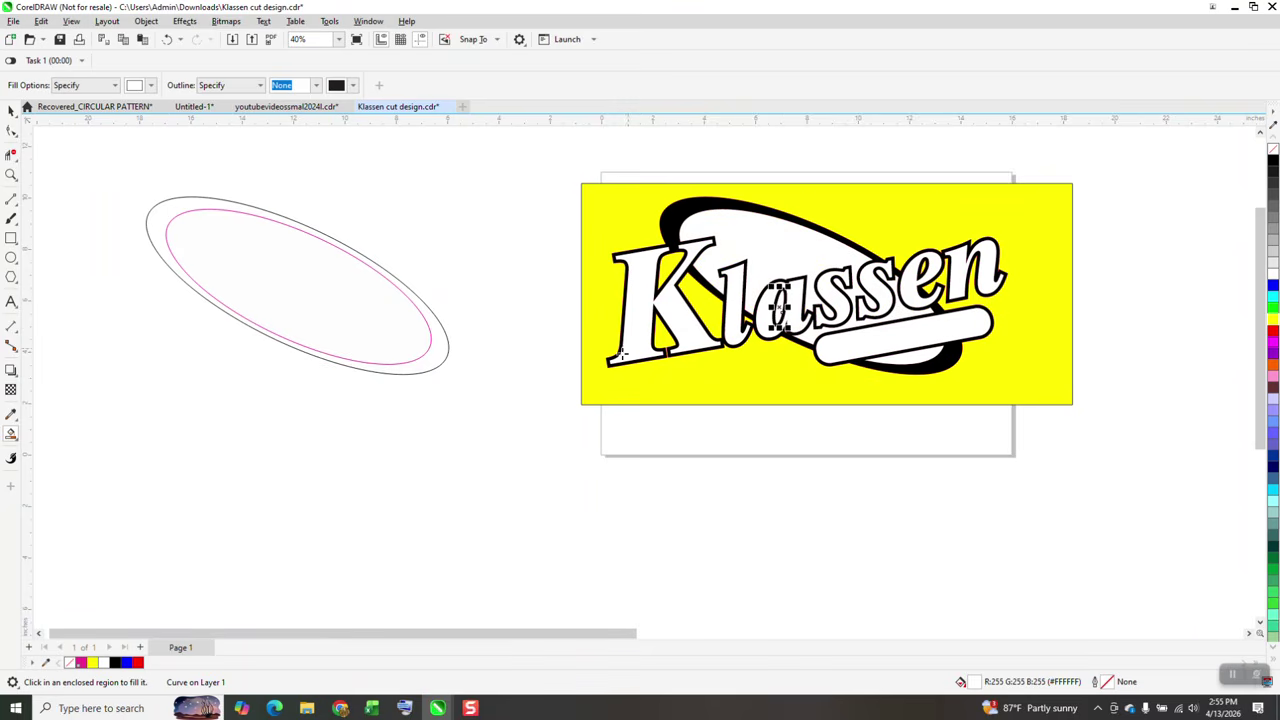
Undo the last smart fill
{"action": "scroll", "coordinate": [525, 331], "scroll_direction": "down", "scroll_amount": 3}
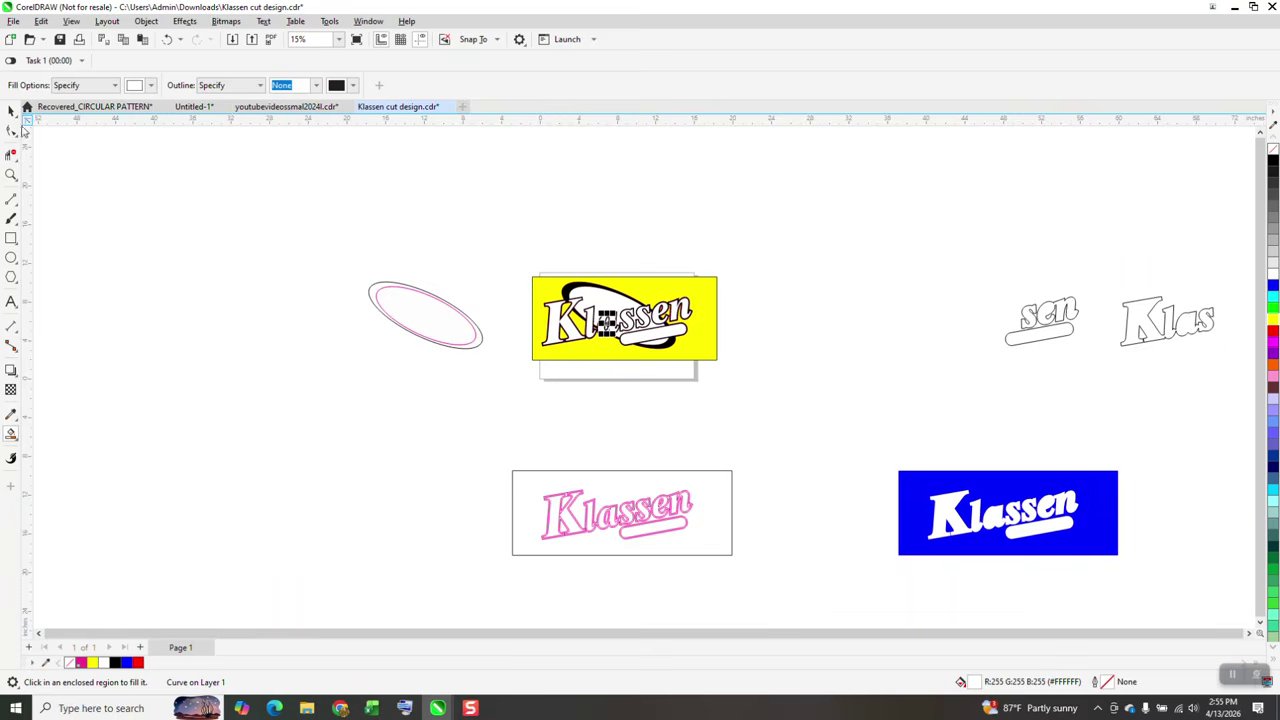
{"action": "key", "text": "z"}
{"action": "left_click_drag", "start_coordinate": [540, 280], "coordinate": [797, 389]}
{"action": "scroll", "coordinate": [817, 363], "scroll_direction": "down", "scroll_amount": 2}
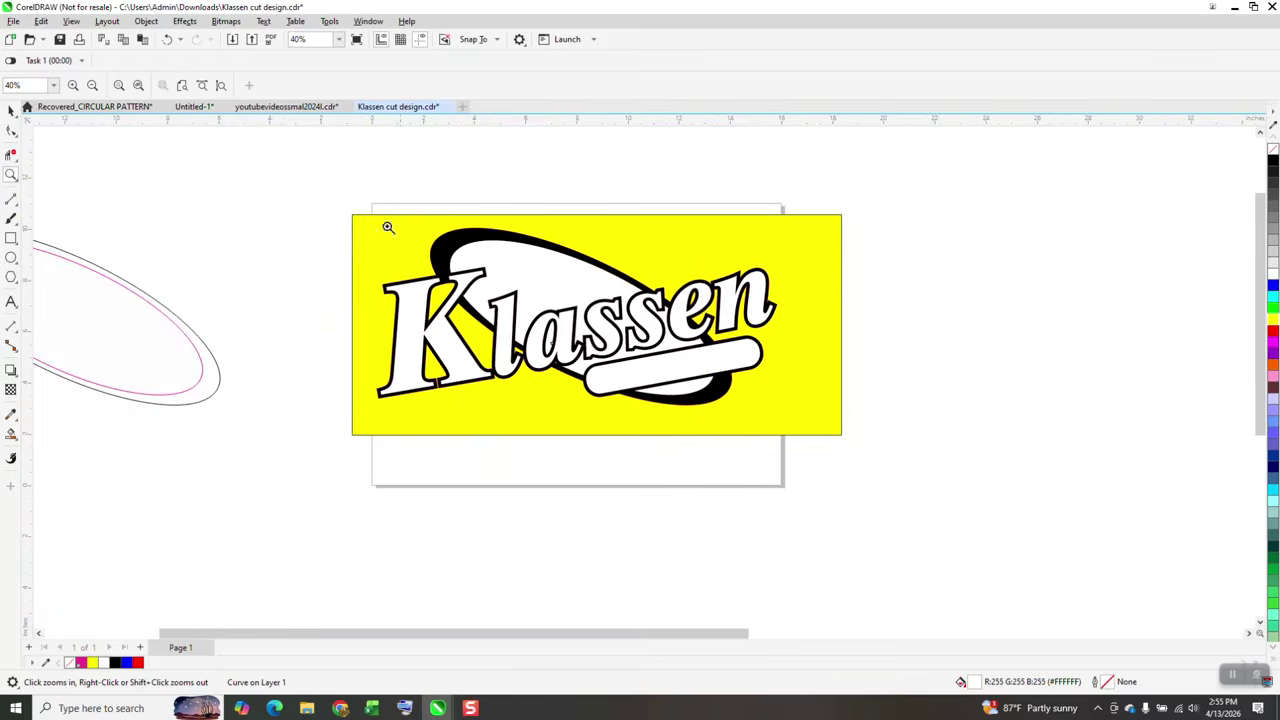
{"action": "left_click", "coordinate": [168, 40]}
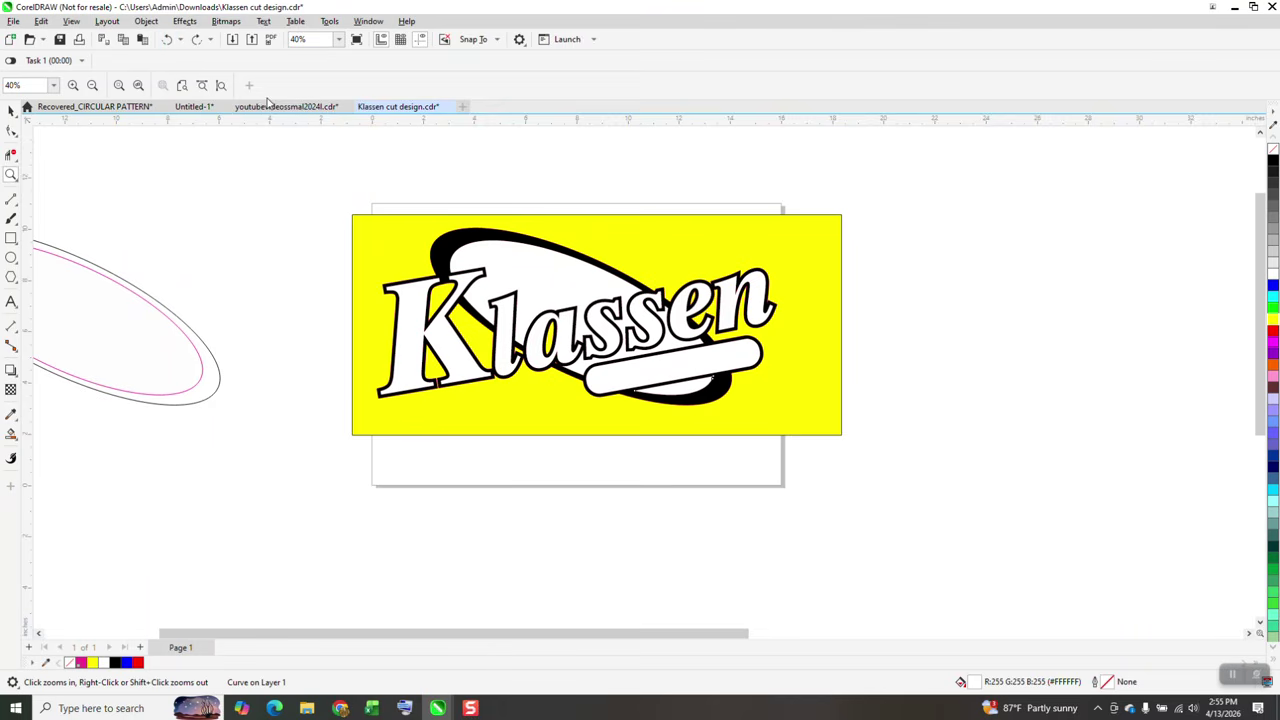